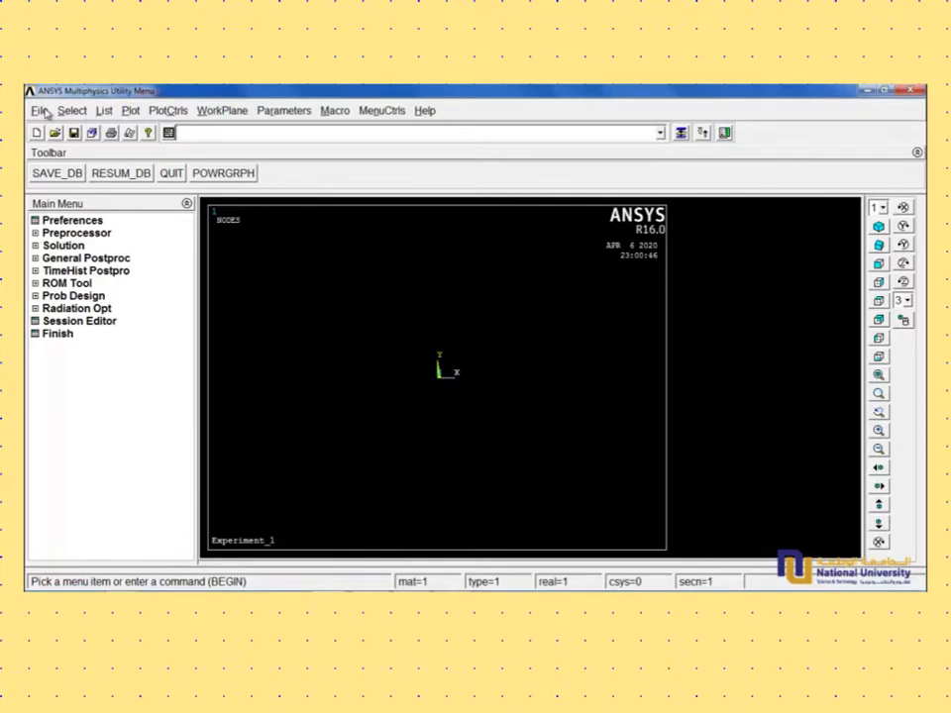
- Set the GUI filtering preferences to show only the Structural discipline
click(83, 226)
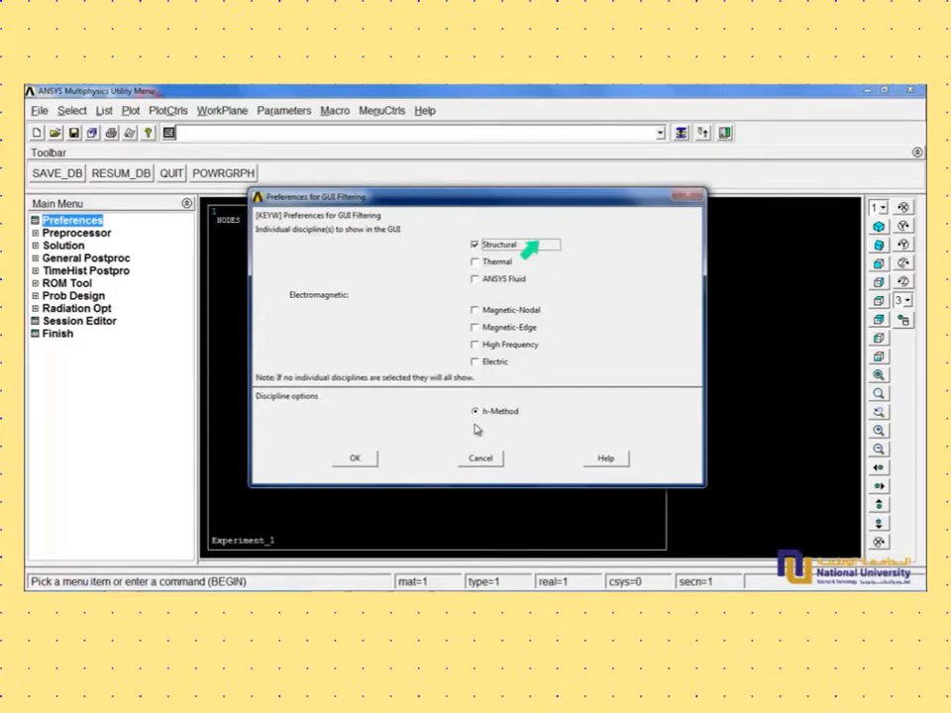
click(358, 459)
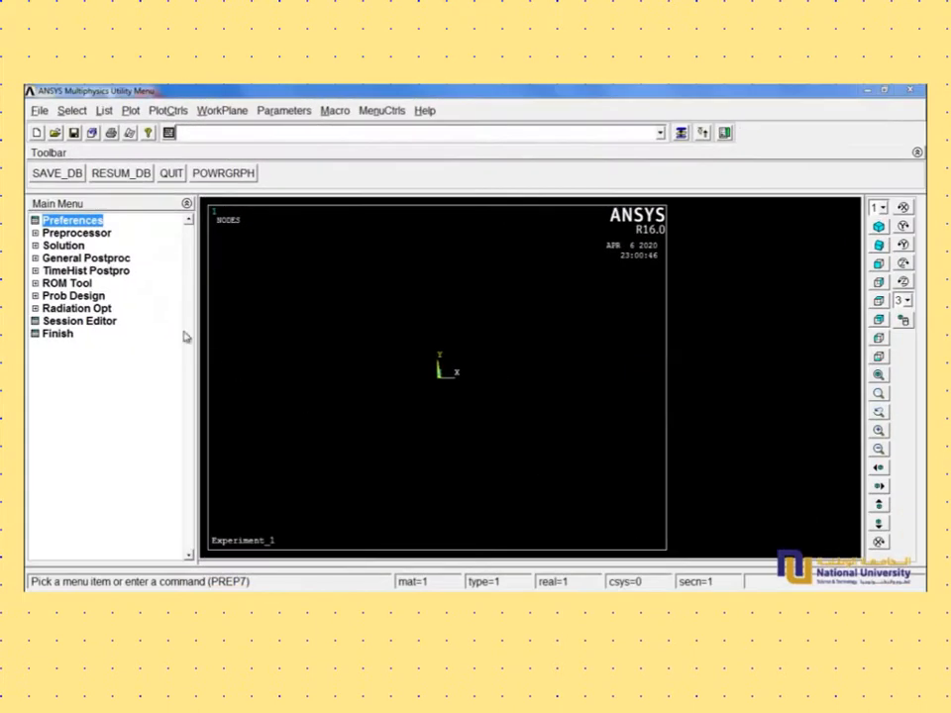
- Add a 2 node 188 beam as element type 1 from the structural element library
click(38, 234)
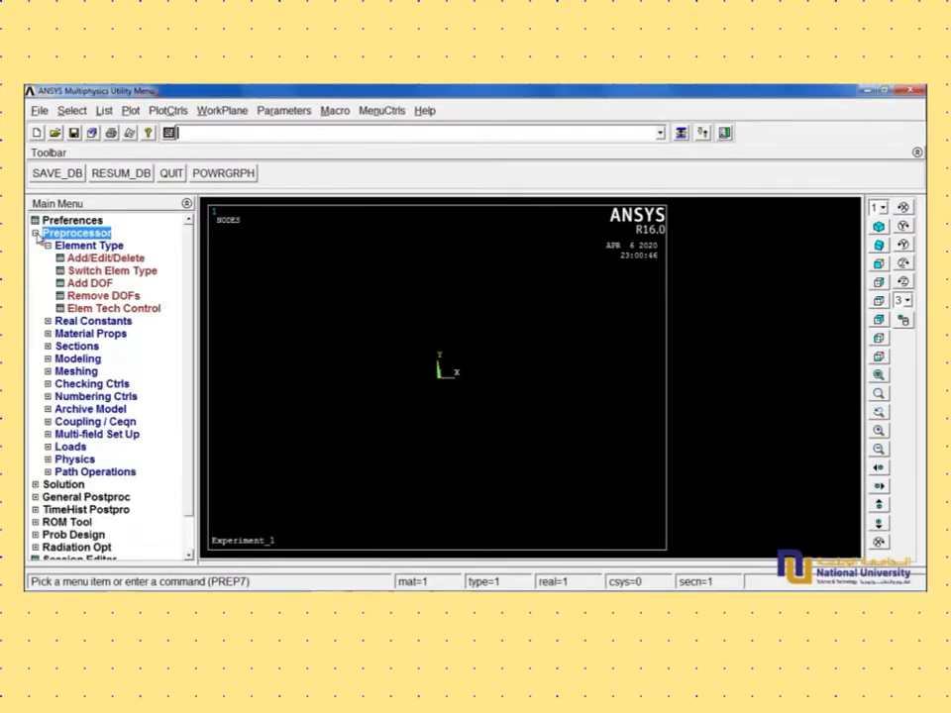
click(105, 257)
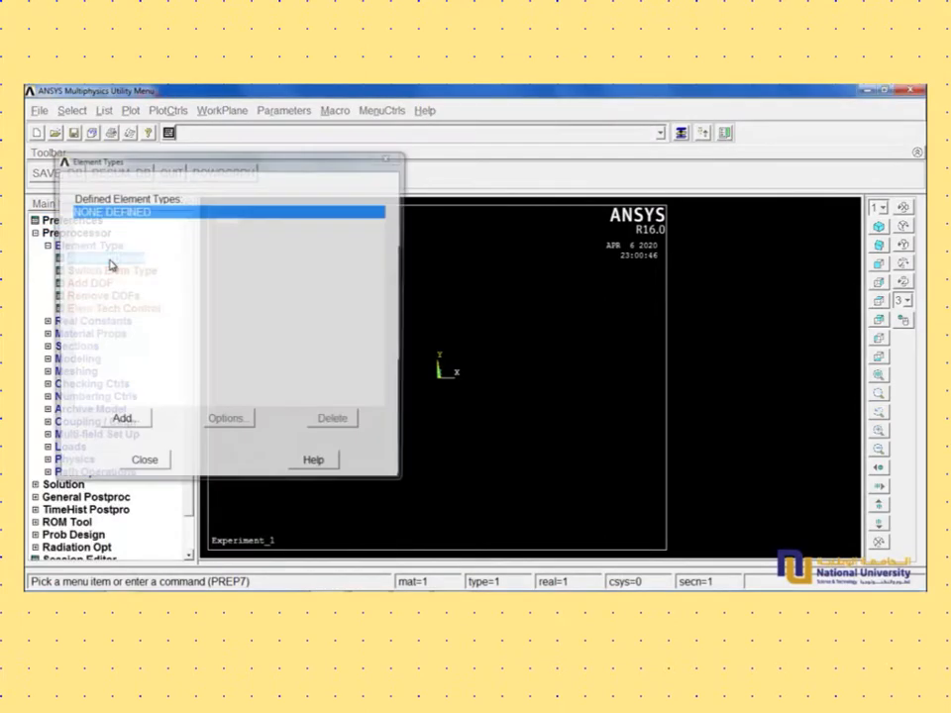
click(121, 422)
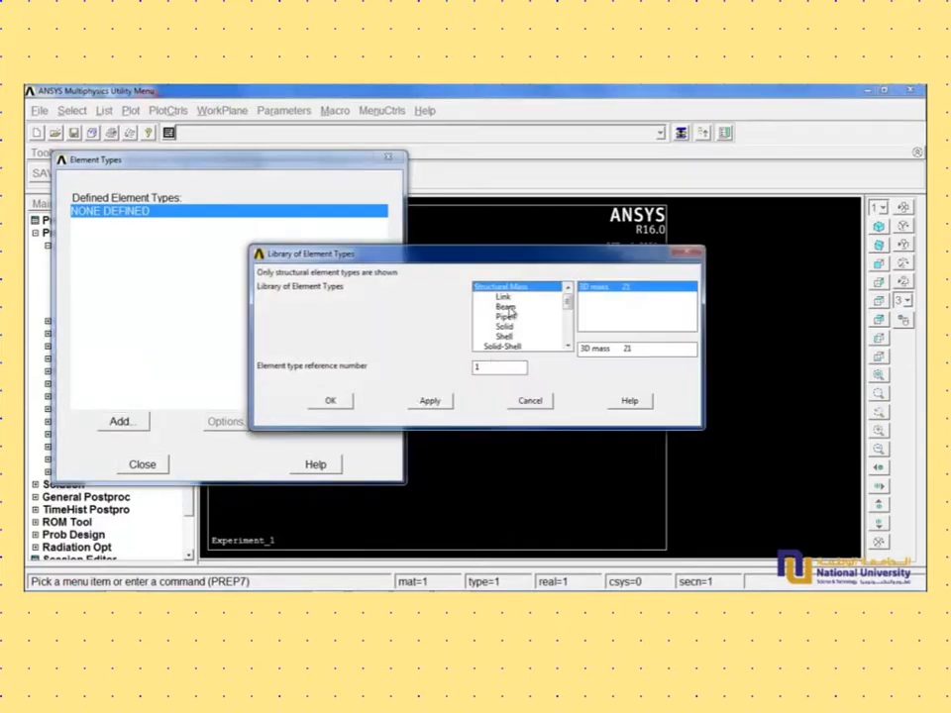
click(506, 307)
click(620, 296)
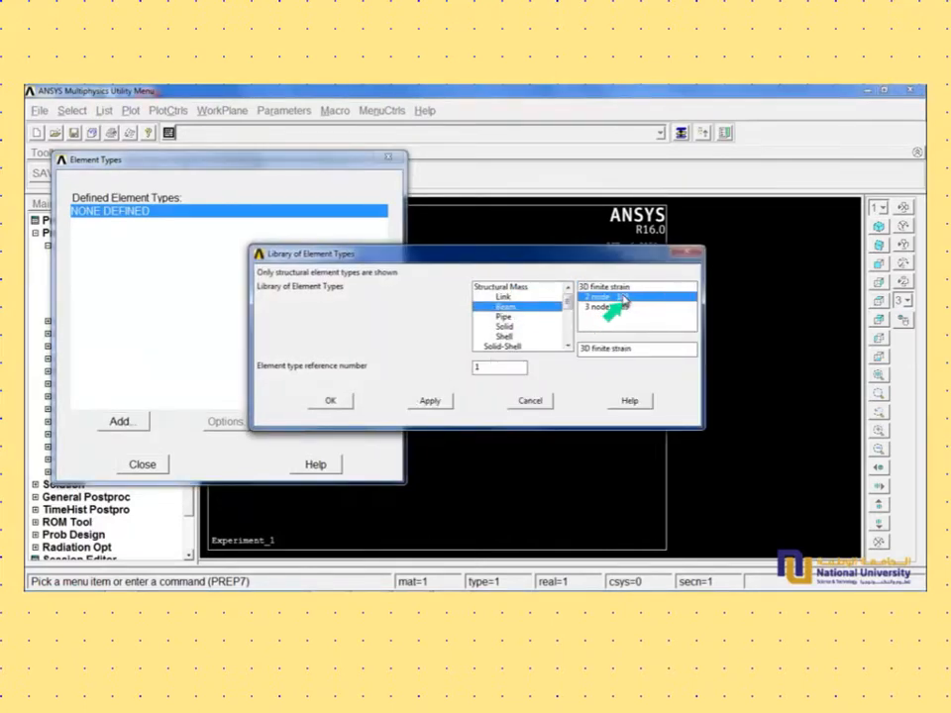
click(334, 404)
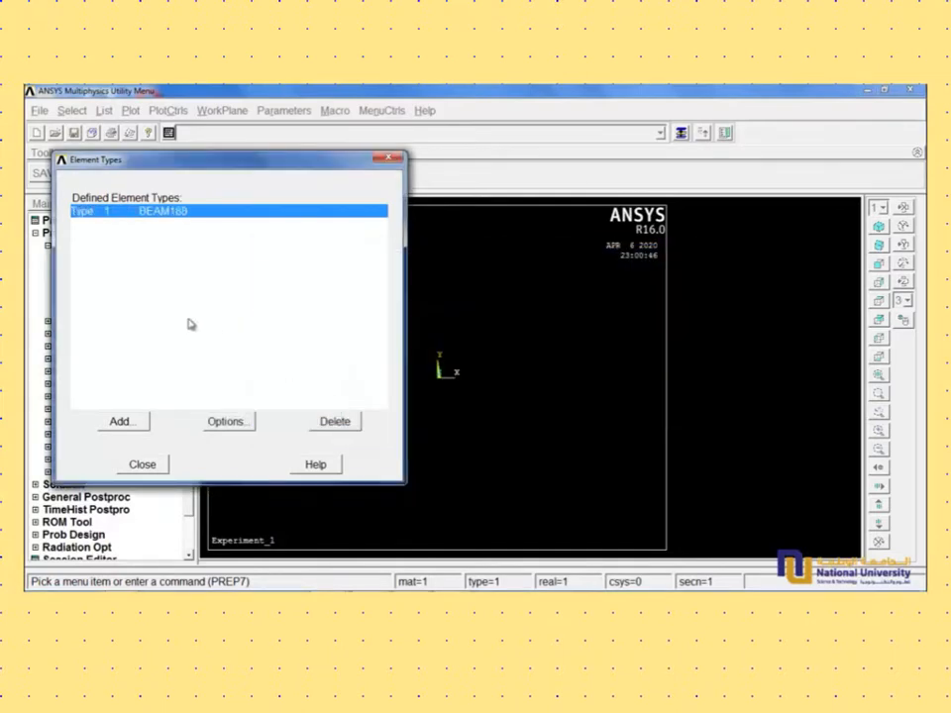
click(143, 464)
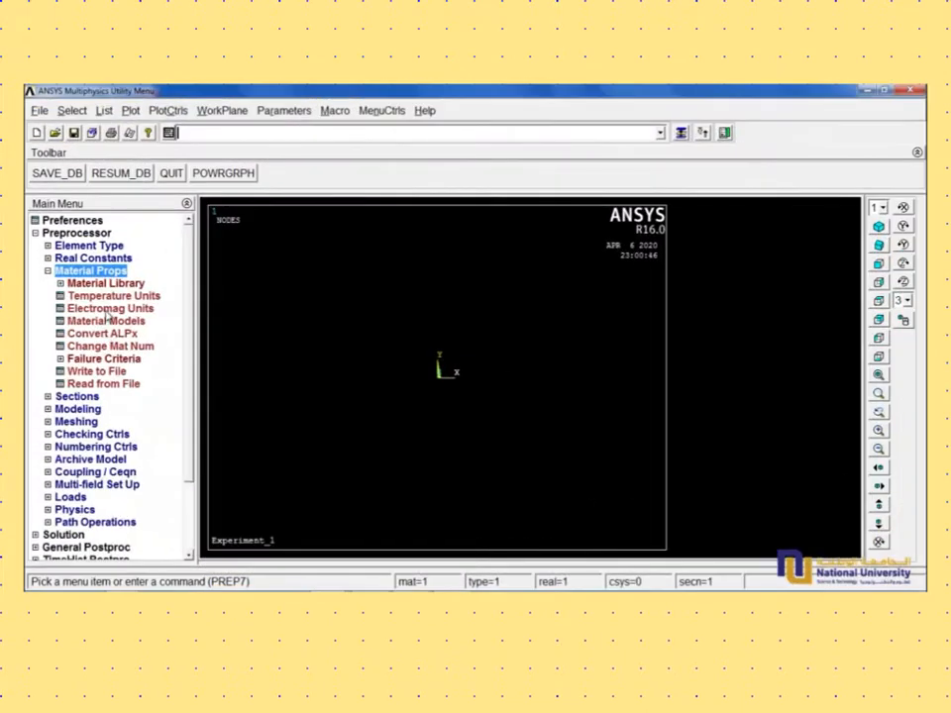
- Assign the structural linear elastic isotropic behavior to material model number 1
click(127, 284)
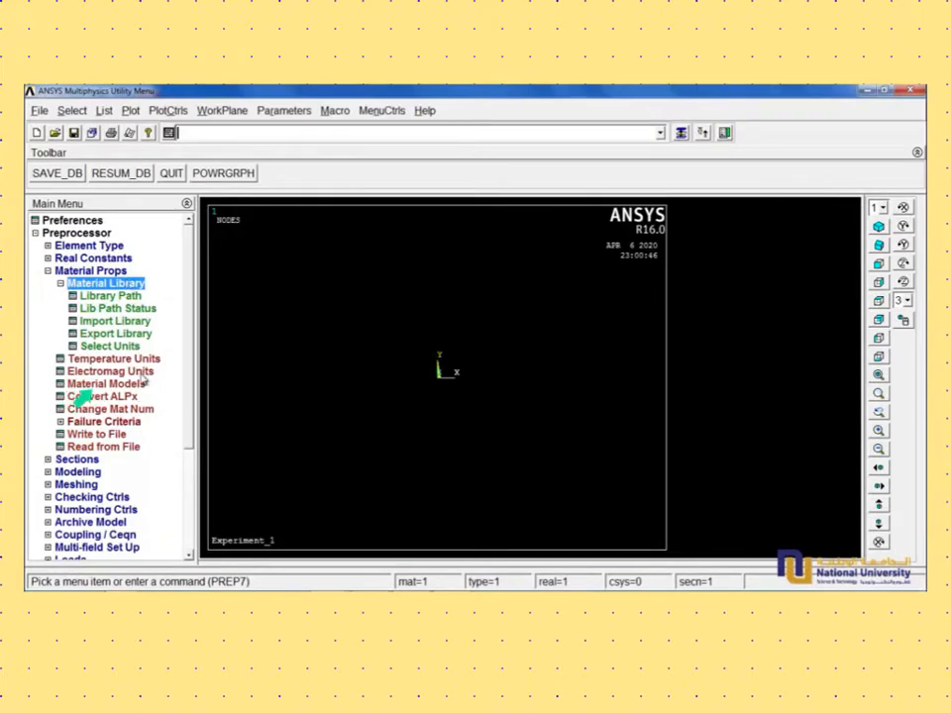
click(138, 384)
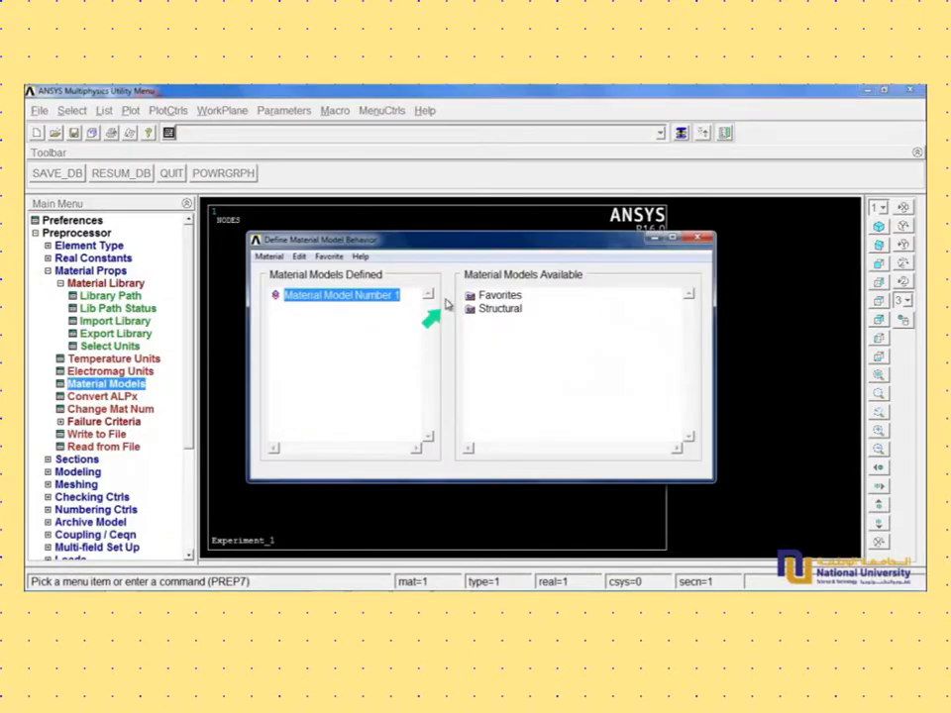
double_click(498, 309)
double_click(499, 309)
double_click(500, 309)
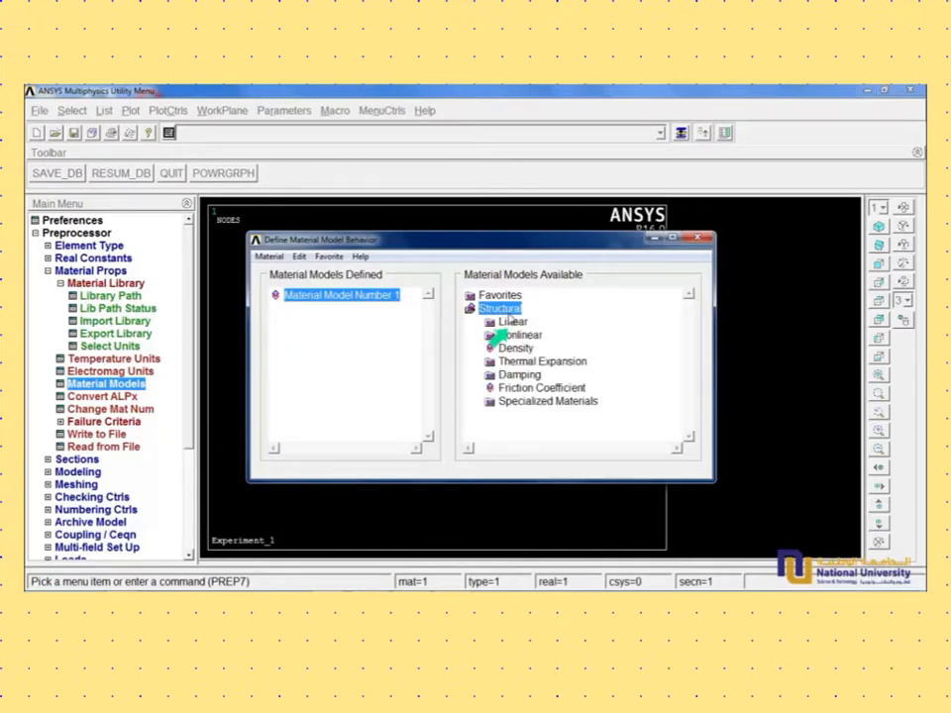
double_click(514, 323)
double_click(514, 323)
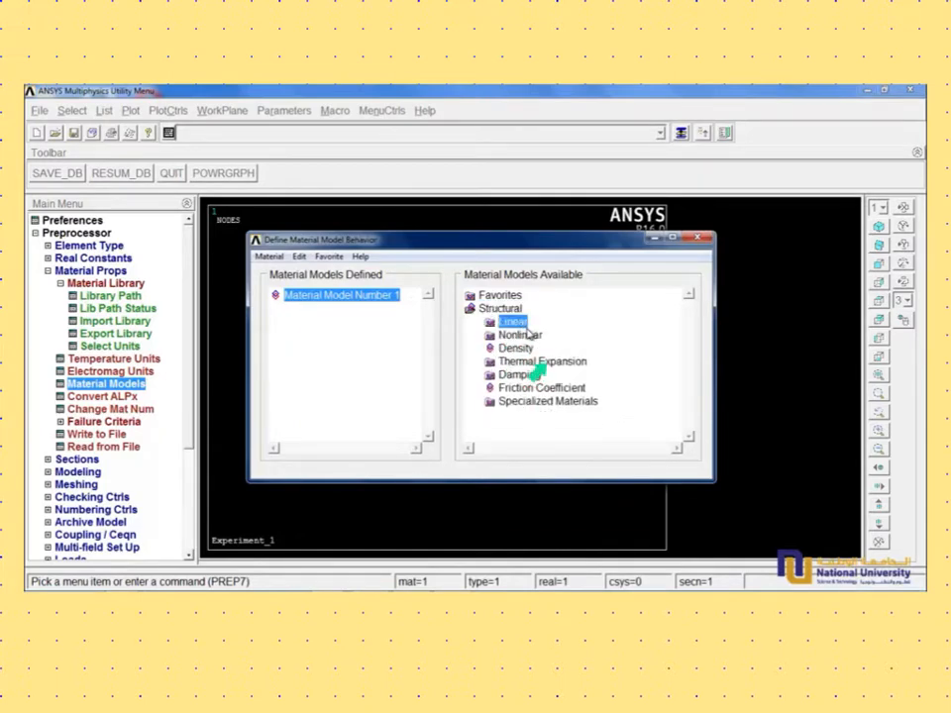
double_click(514, 323)
double_click(532, 335)
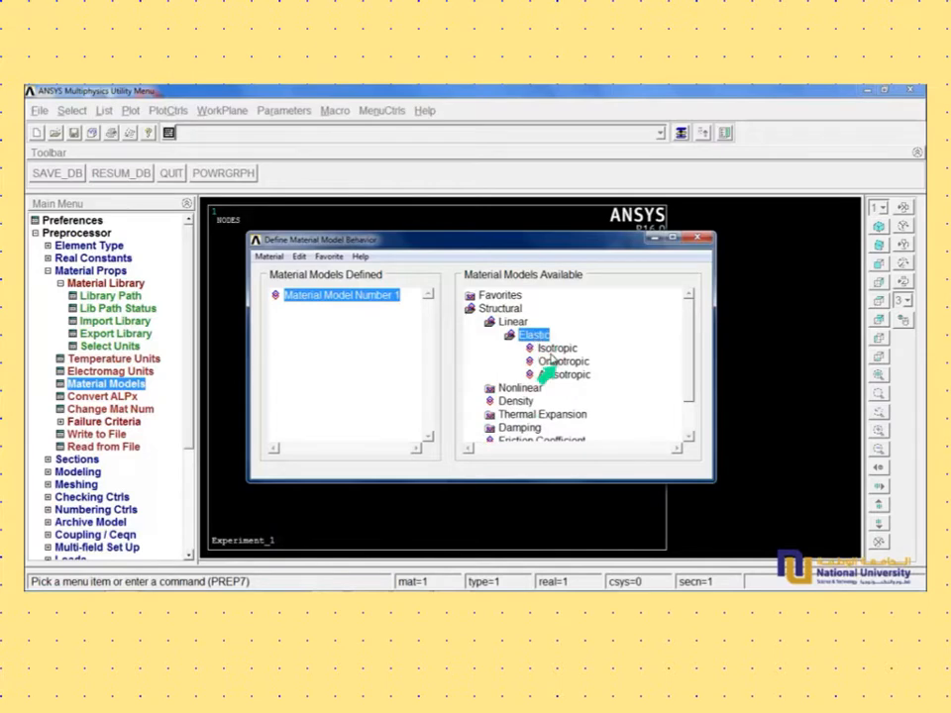
double_click(556, 349)
- Set the isotropic material's EX to 2e5 and PRXY to 0.3, and finish the material definition
click(455, 396)
text(2)
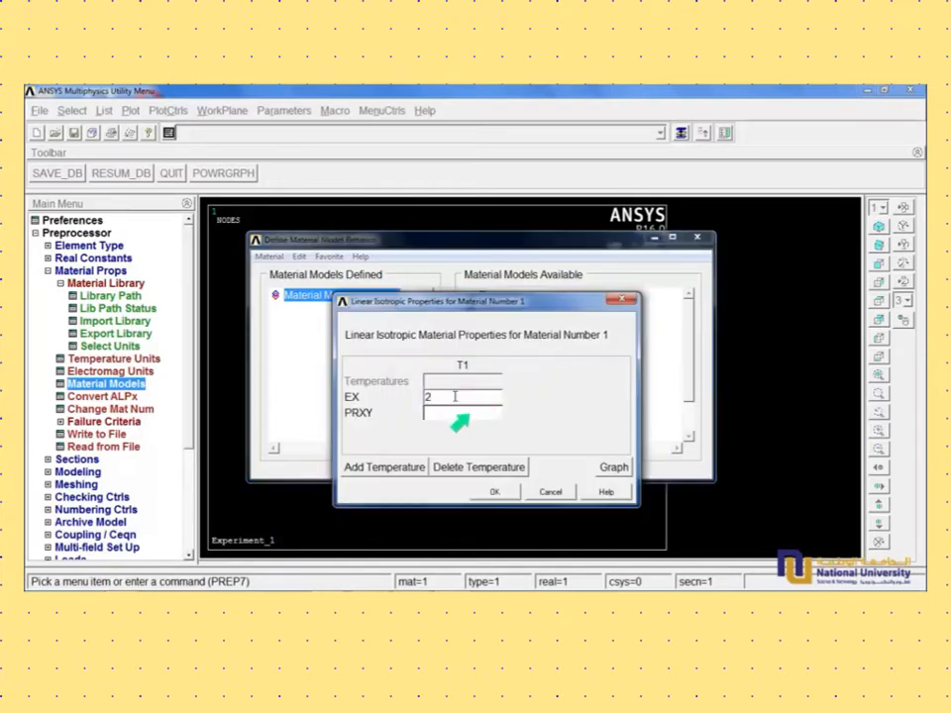
text(e)
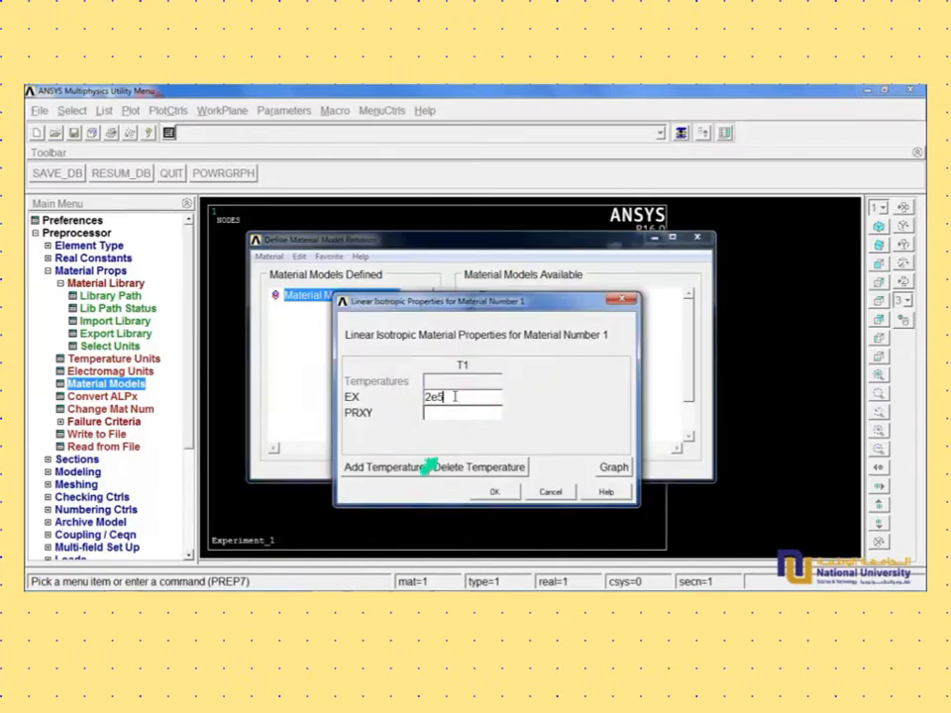
text(5)
click(442, 415)
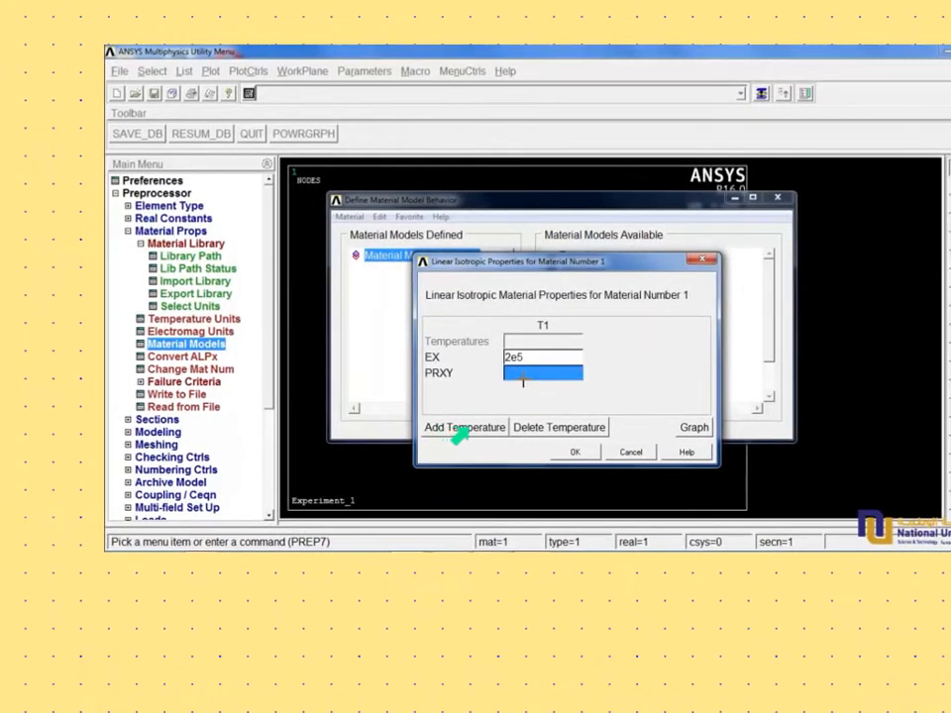
text(0.3)
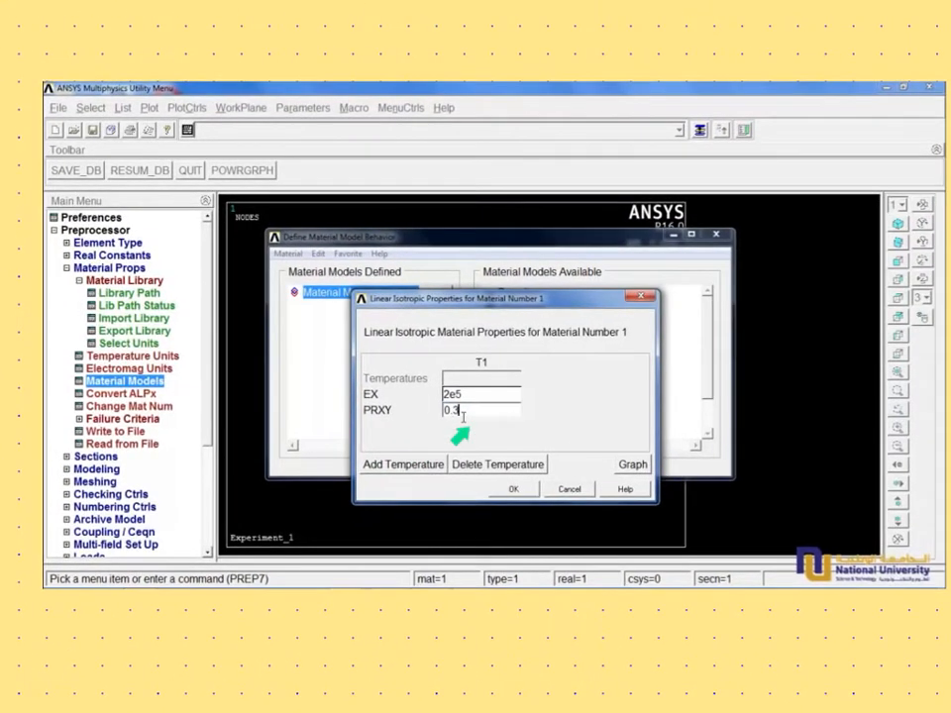
click(515, 491)
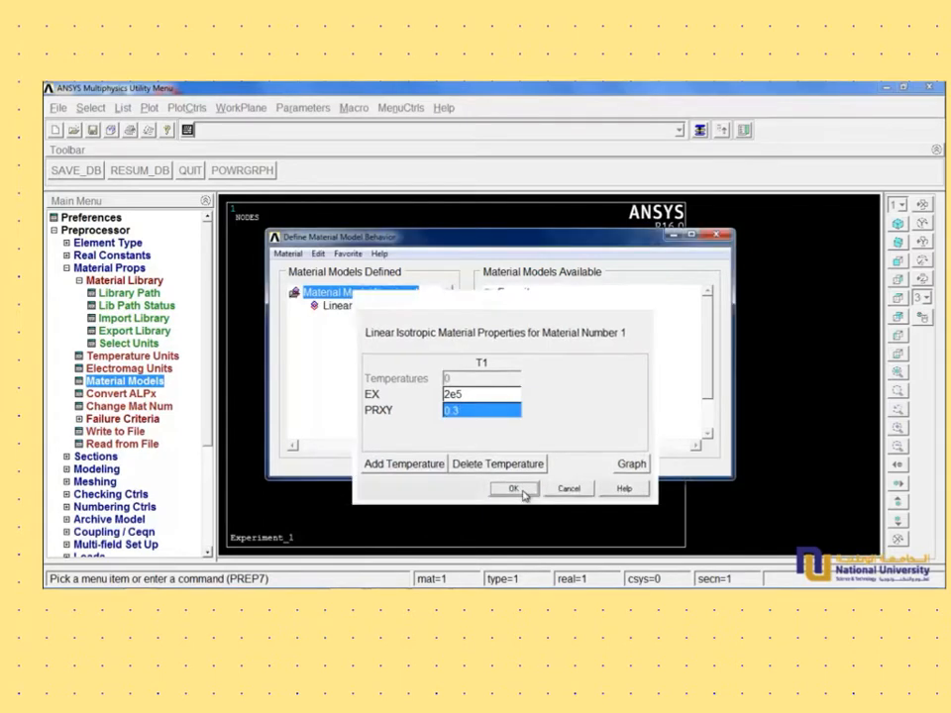
click(285, 253)
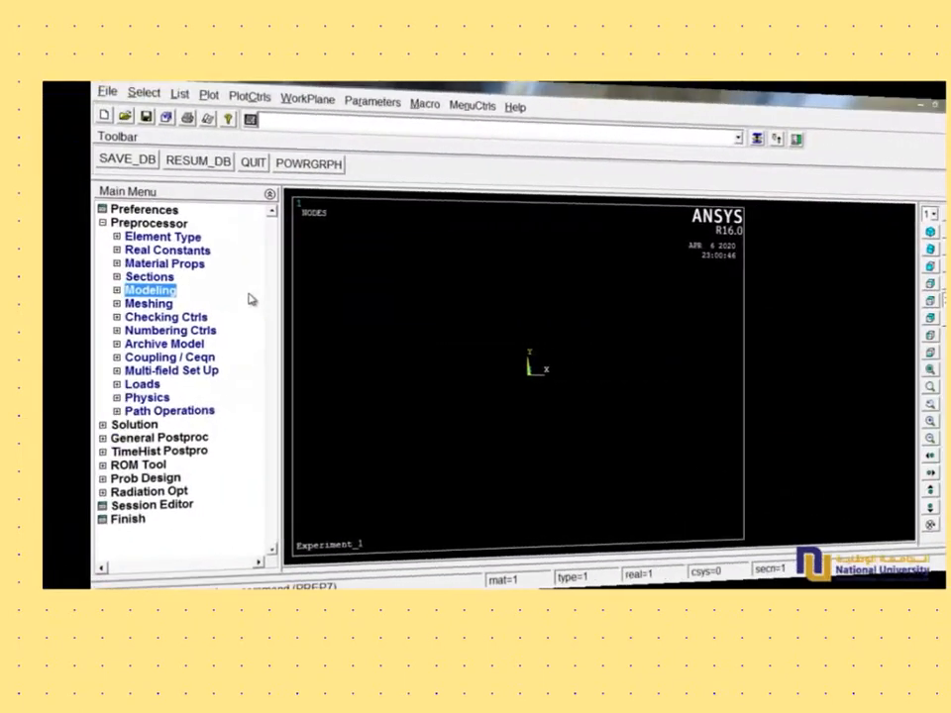
- Define common beam section 1 as a solid rectangle with B 10 and H 10, offset to the centroid
click(168, 277)
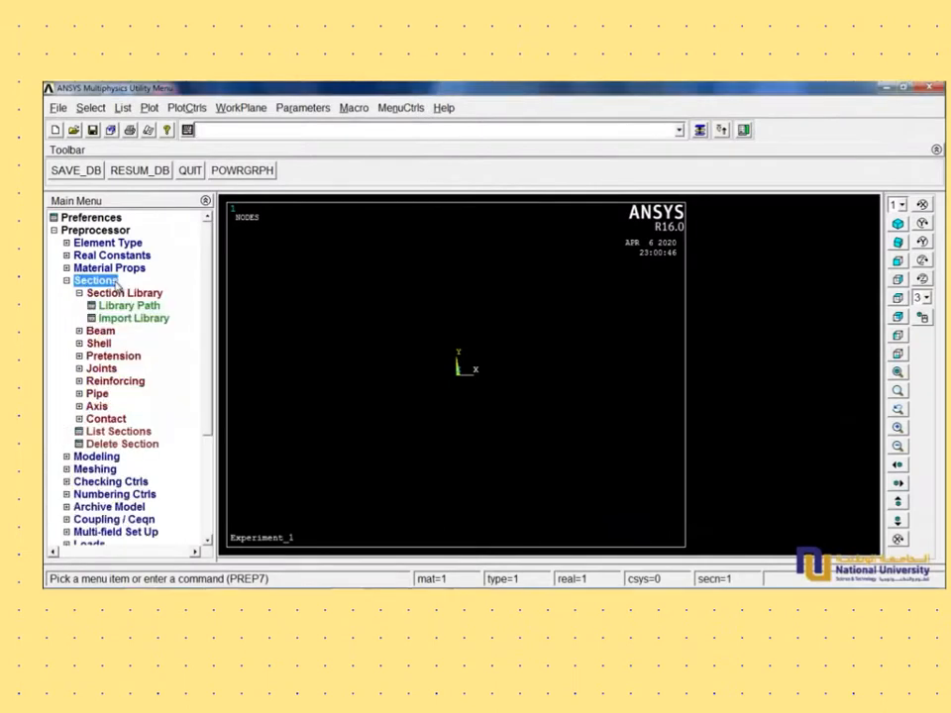
click(103, 331)
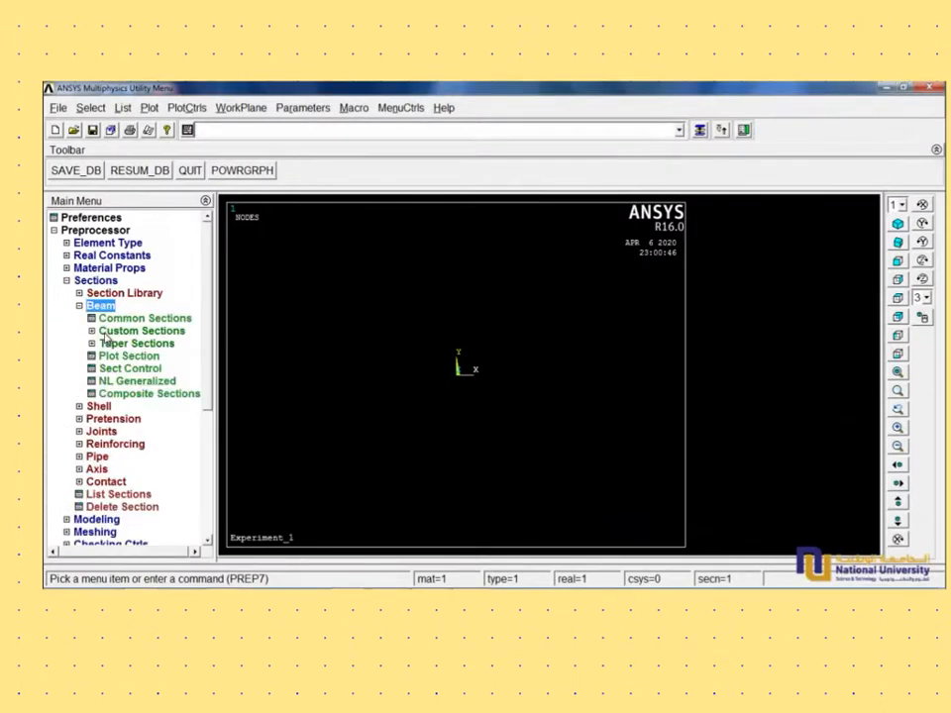
click(141, 319)
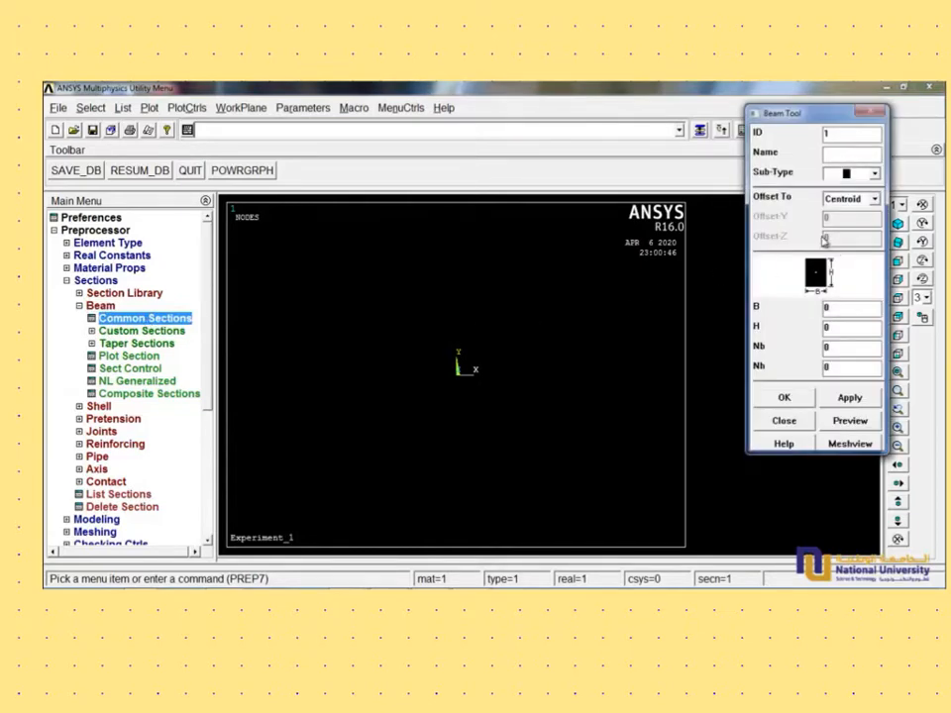
click(874, 175)
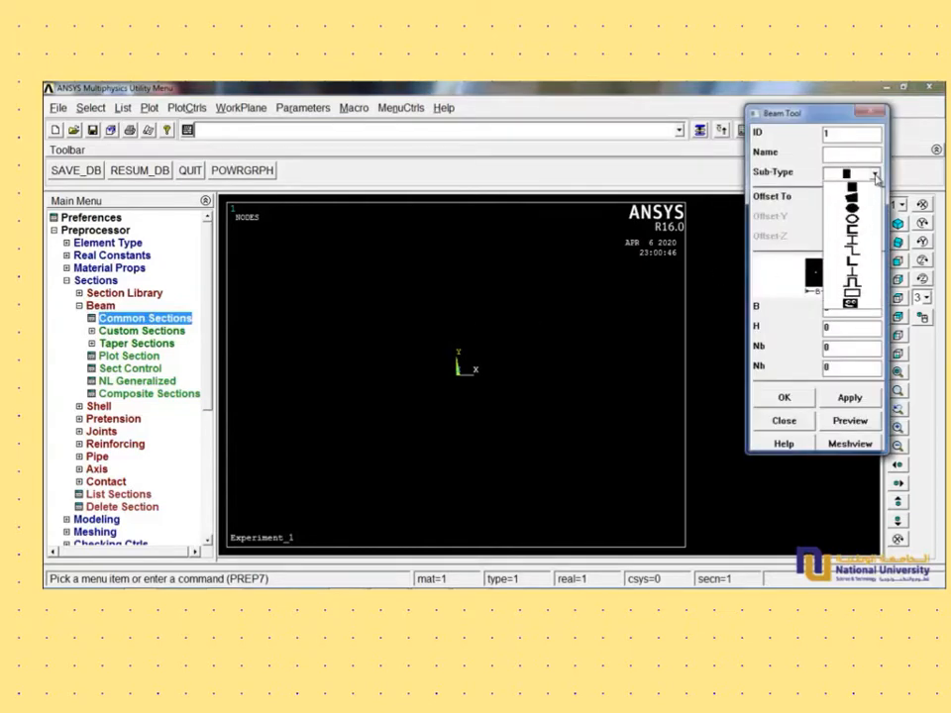
click(851, 188)
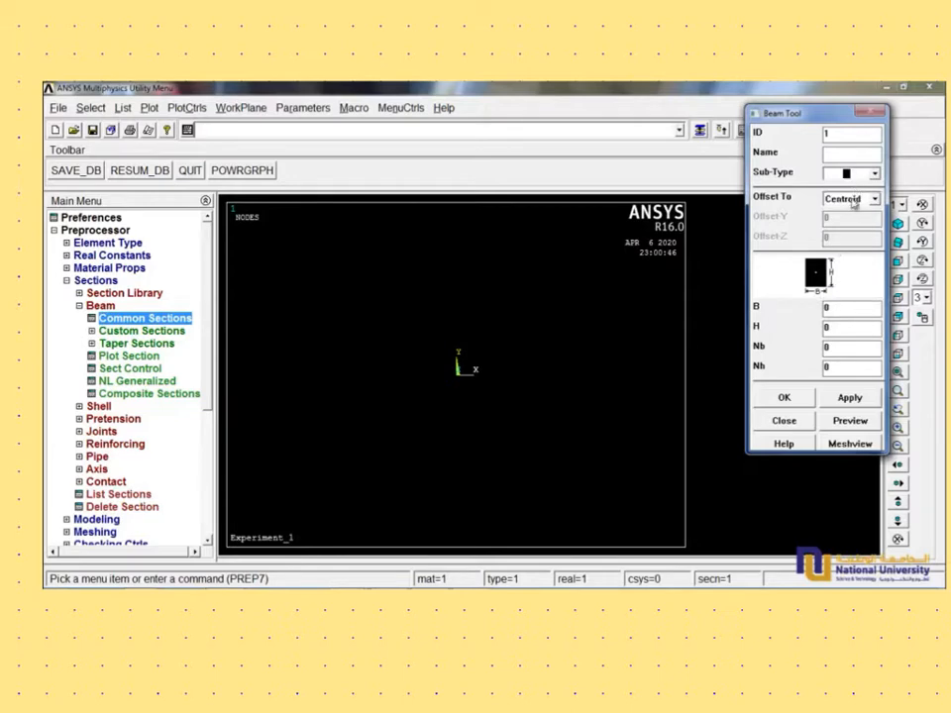
double_click(828, 309)
text(10)
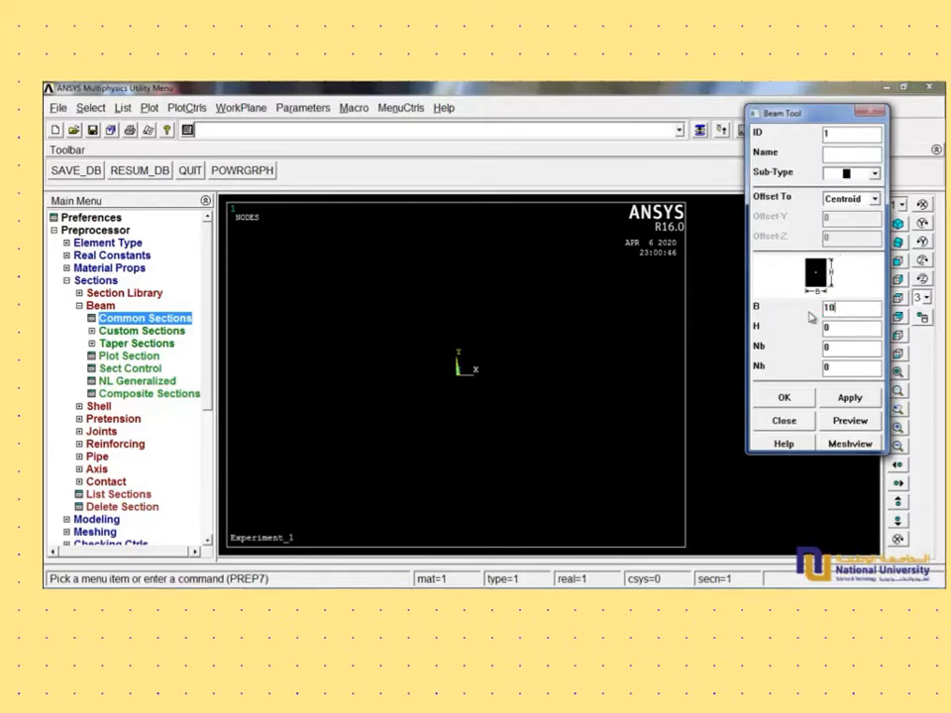
double_click(824, 327)
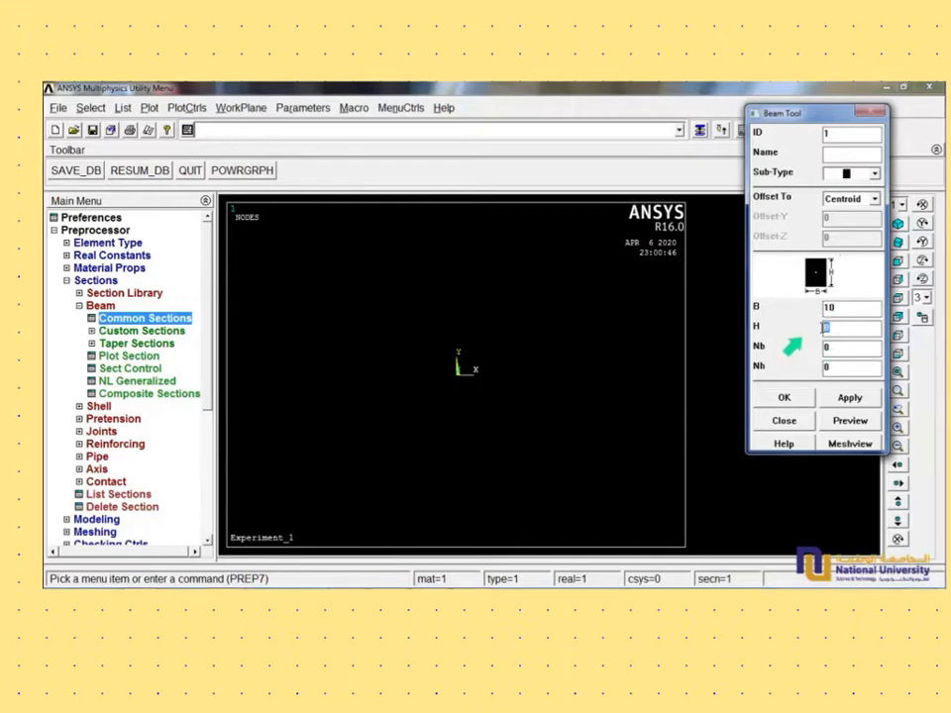
text(10)
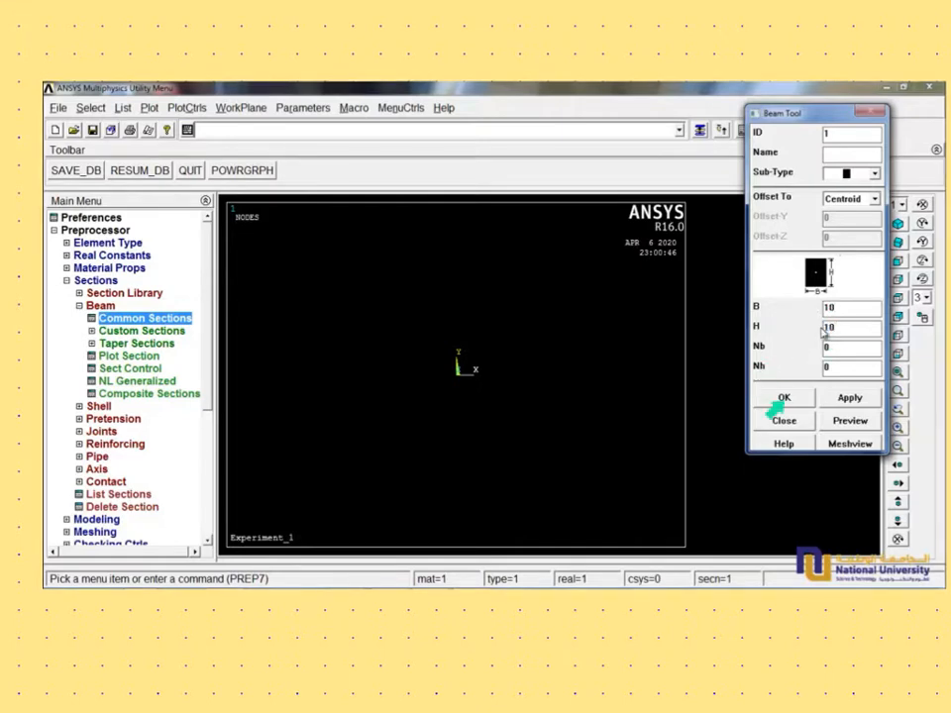
click(791, 400)
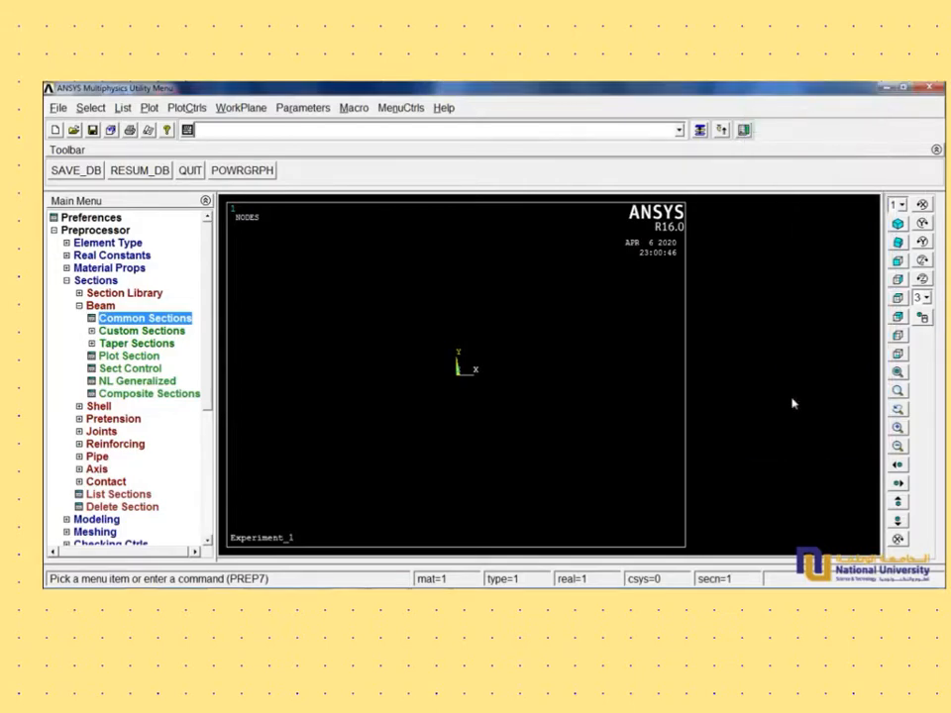
click(79, 306)
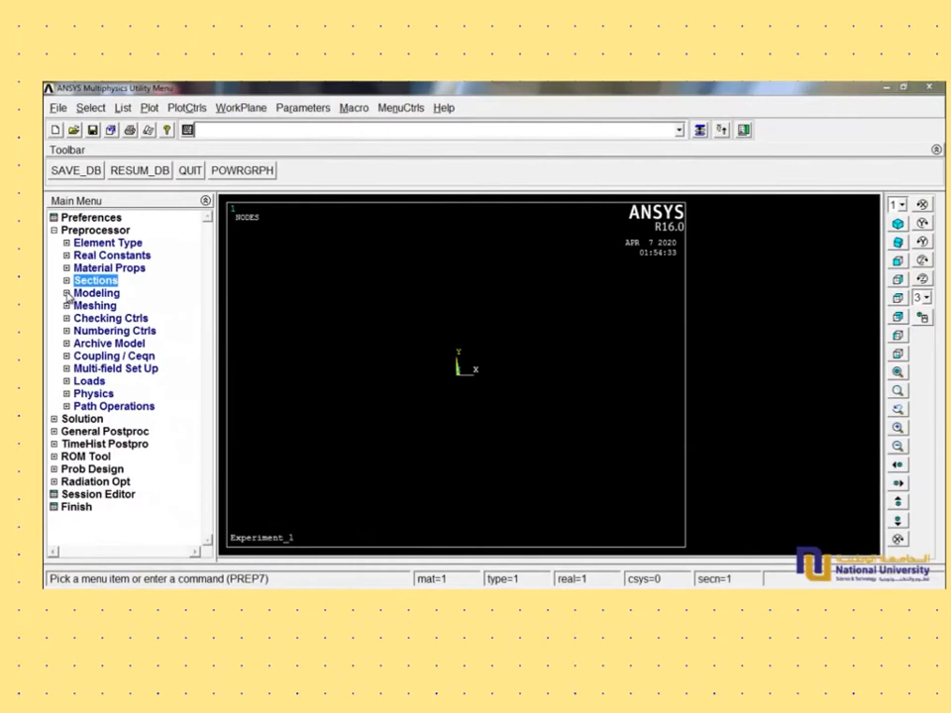
- Create node 1 at X 0 in the active coordinate system
click(67, 294)
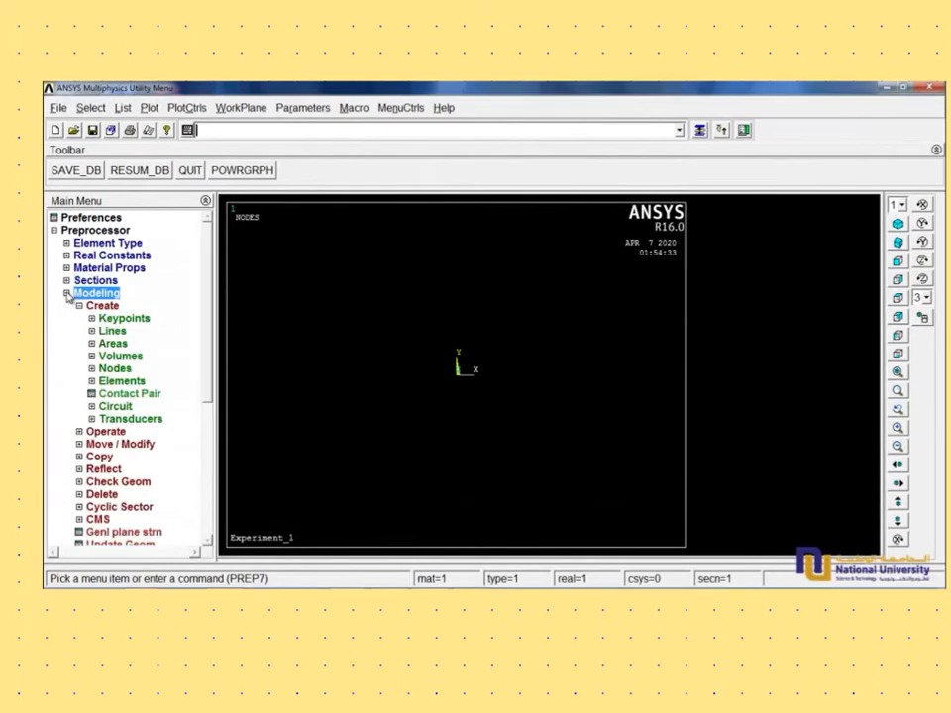
click(116, 368)
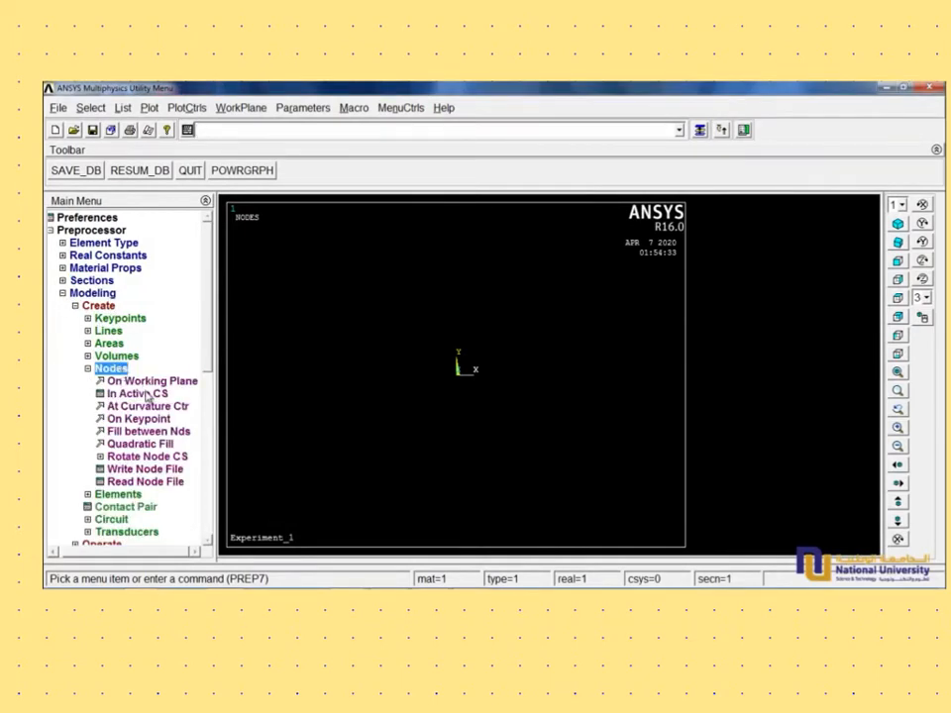
click(139, 394)
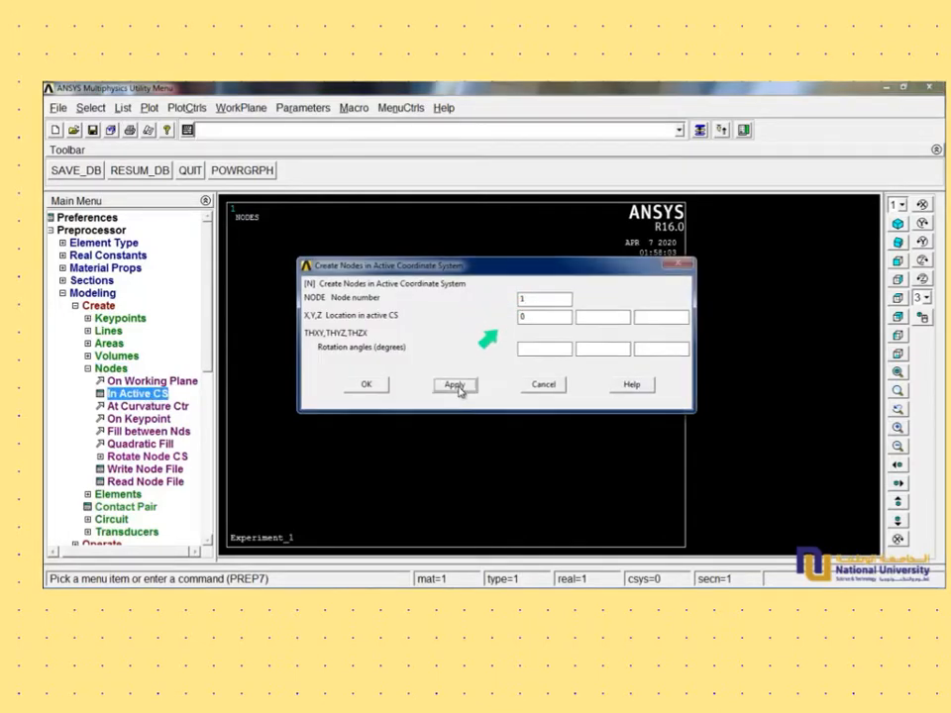
click(454, 385)
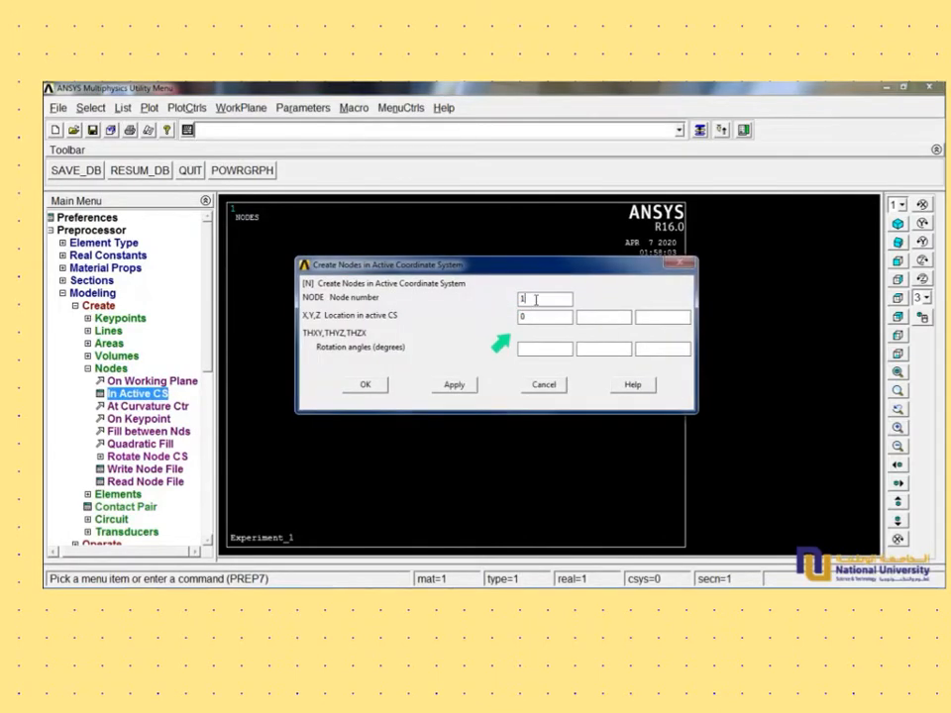
- Create node 2 at X 100 and node 3 at X 200 in the active coordinate system
text(2)
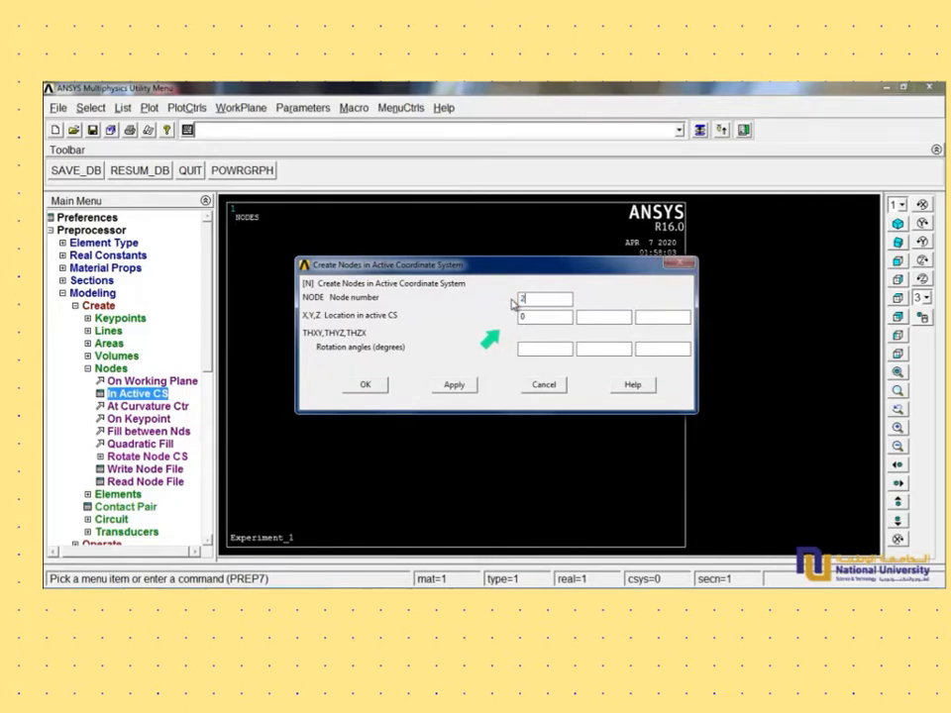
click(528, 316)
text(100)
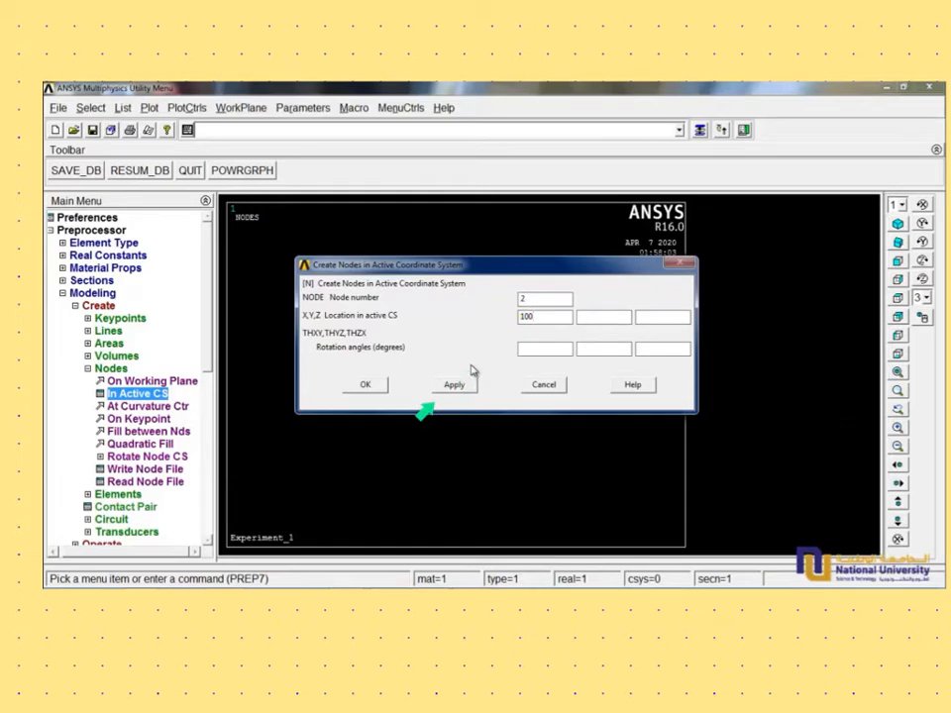
click(455, 388)
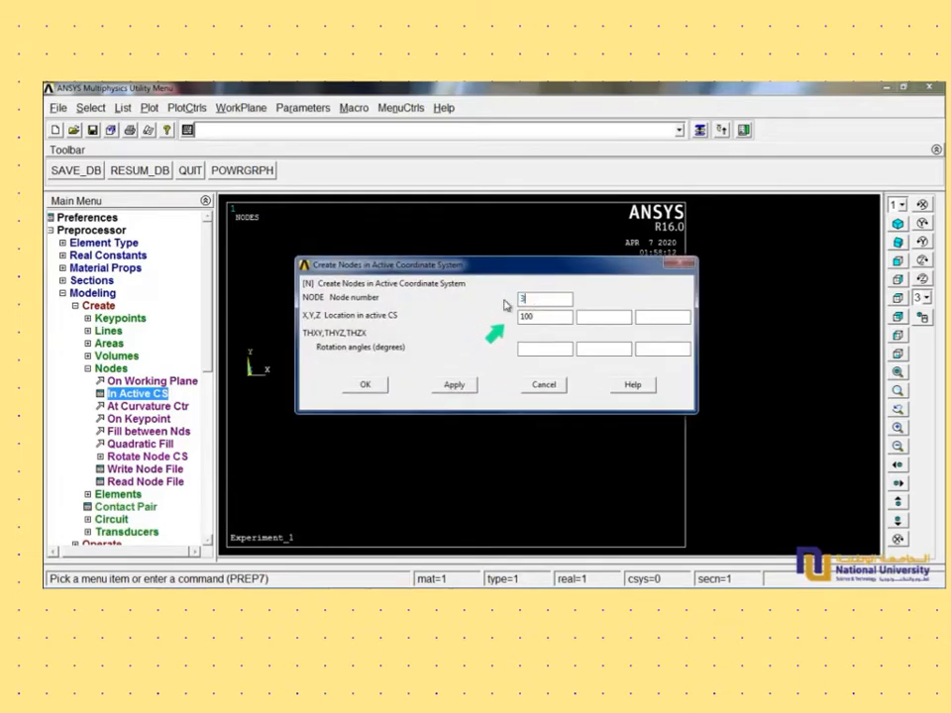
drag(544, 314, 492, 326)
click(454, 384)
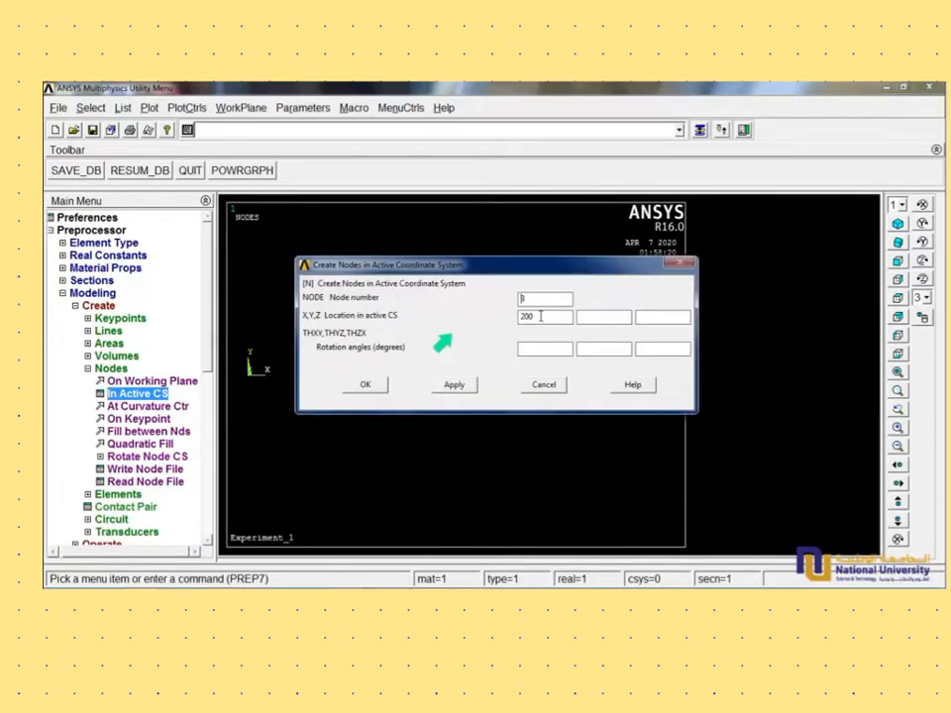
- Create node 4 at X 300 in the active coordinate system and finish node creation
drag(538, 298, 493, 302)
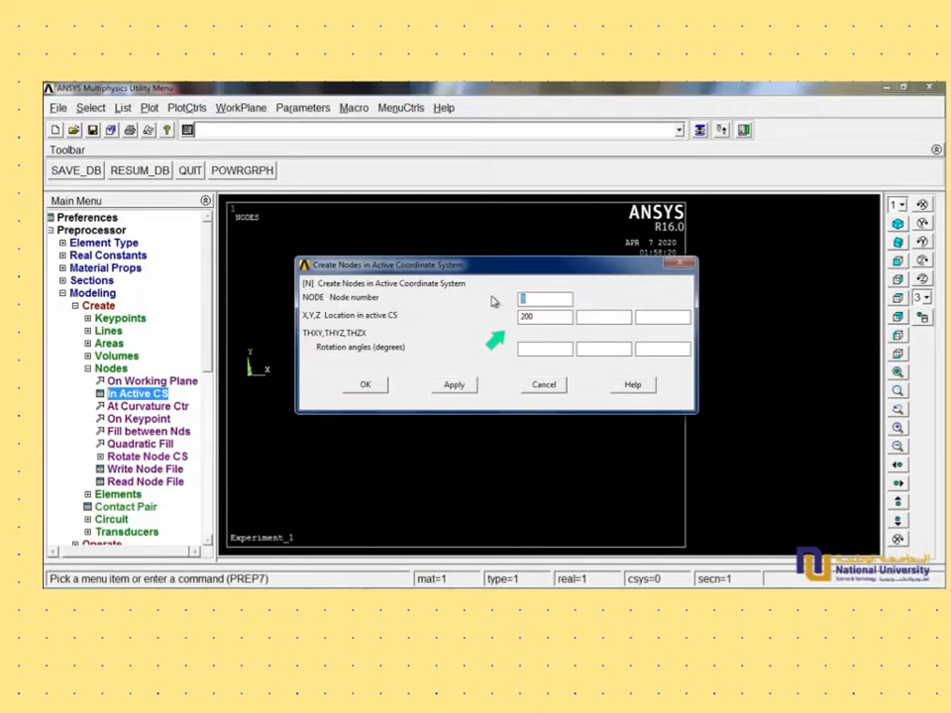
text(4)
drag(548, 316, 488, 322)
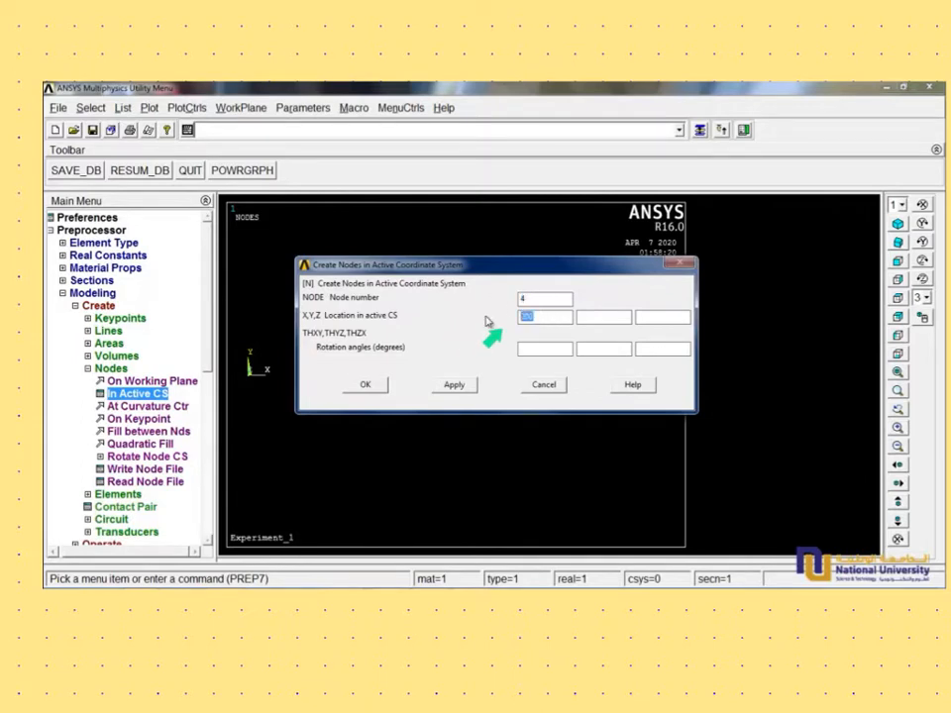
text(300)
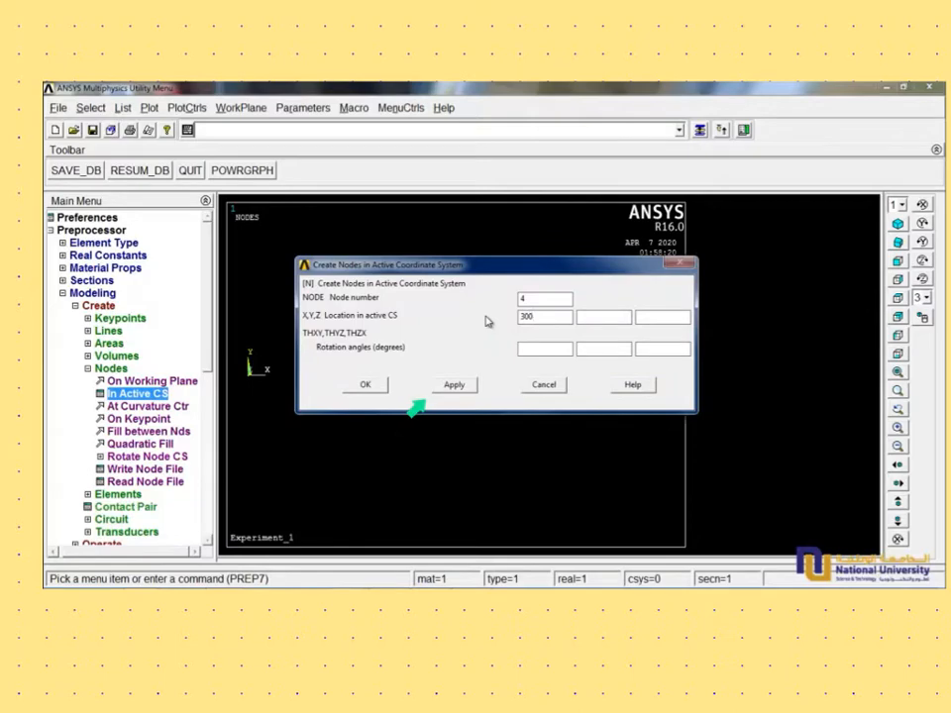
click(373, 386)
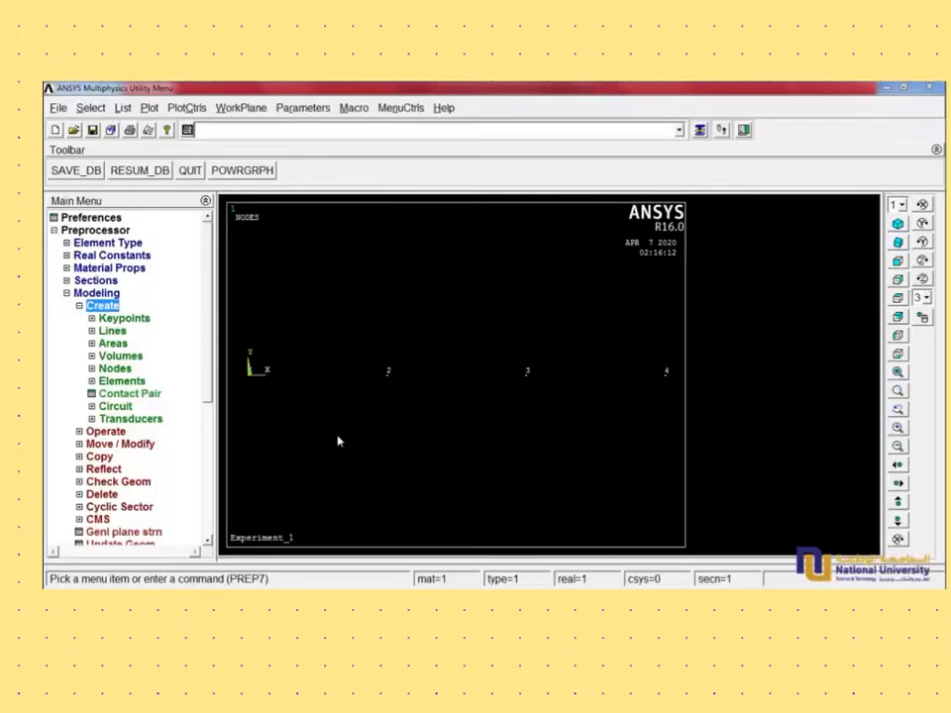
- Create three auto-numbered beam elements through node pairs 1-2, 2-3 and 3-4
click(122, 382)
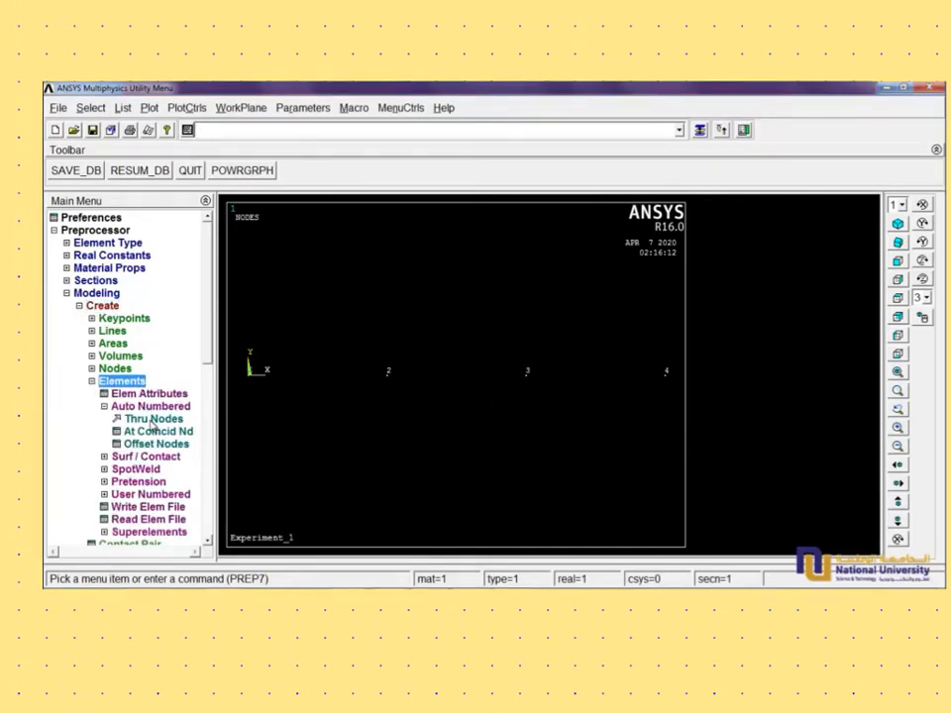
click(154, 419)
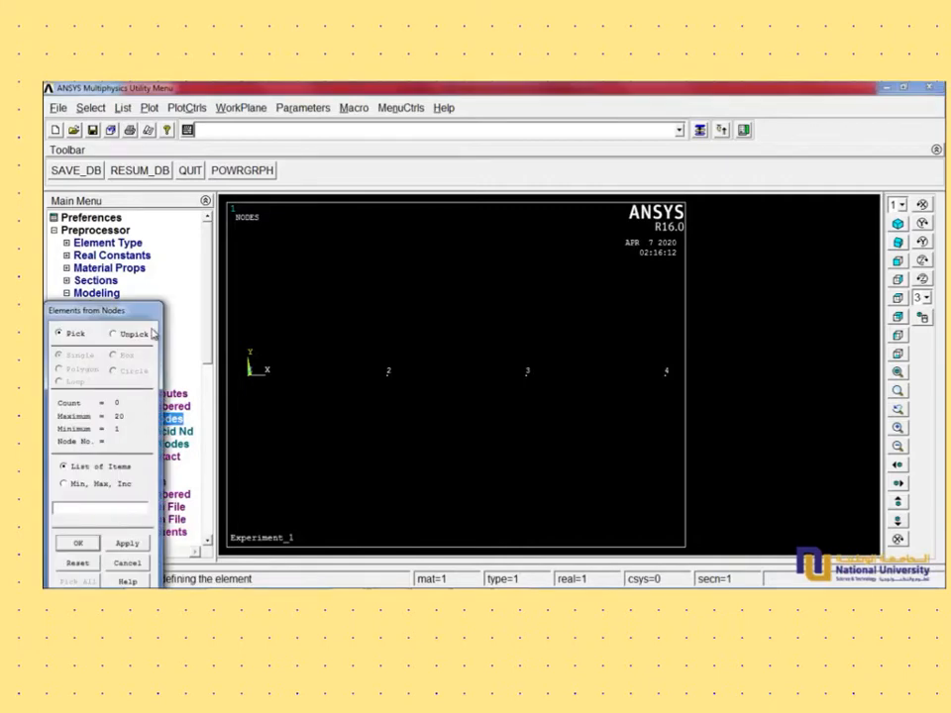
drag(154, 320, 193, 154)
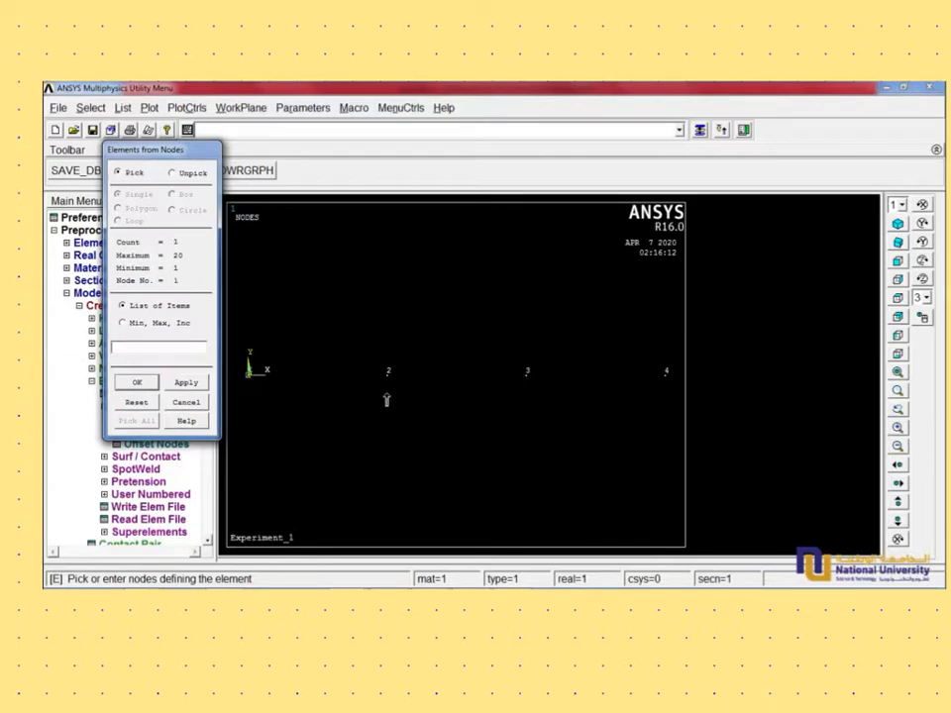
click(188, 384)
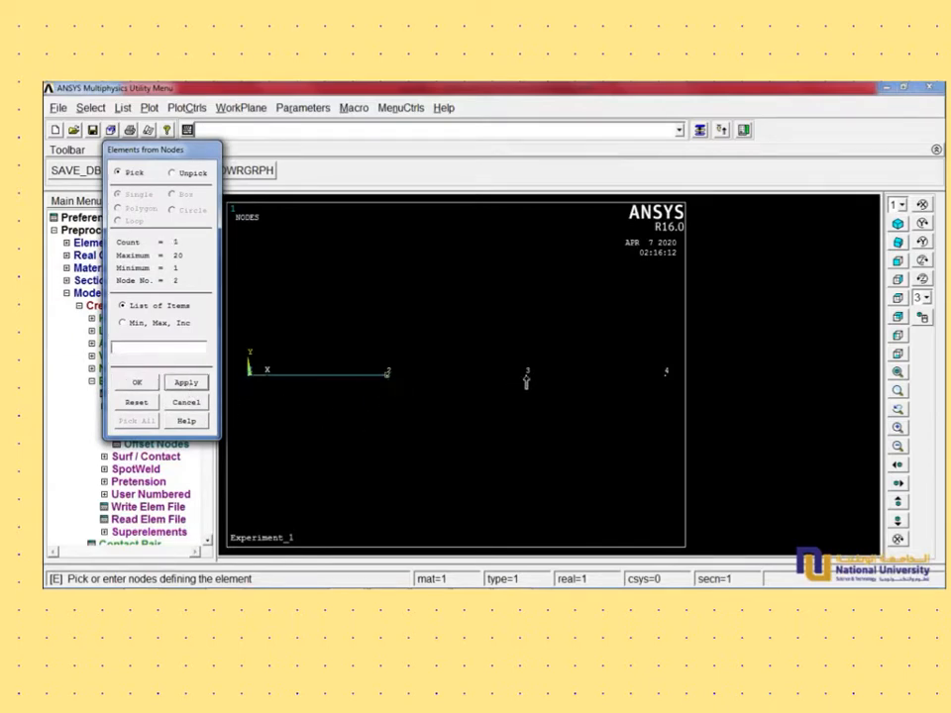
click(194, 385)
click(666, 386)
click(136, 382)
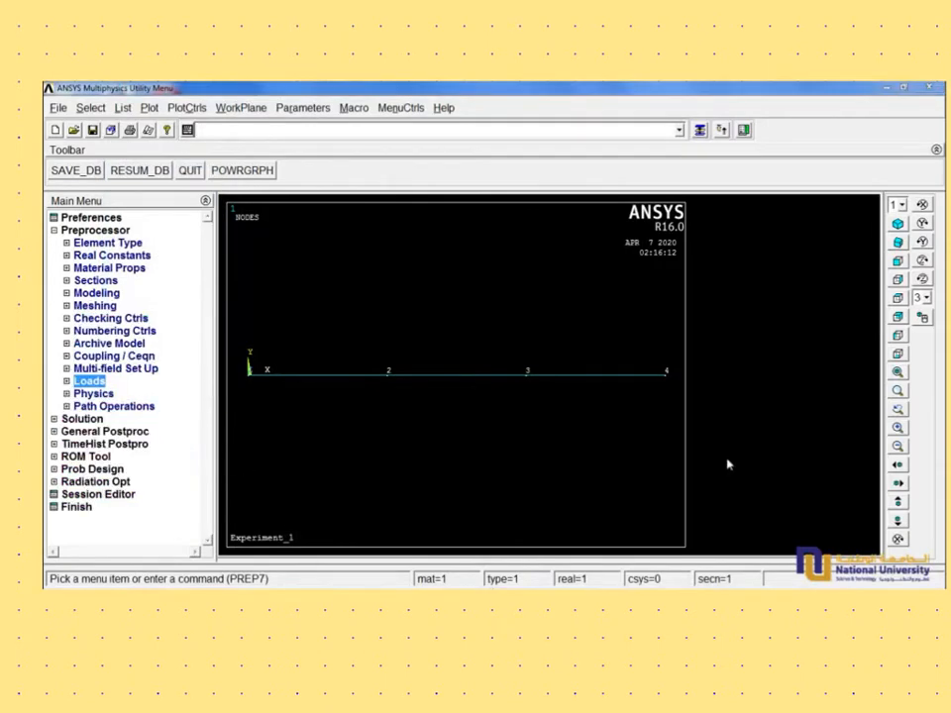
- Define a new analysis of the Static type for the beam model
click(99, 385)
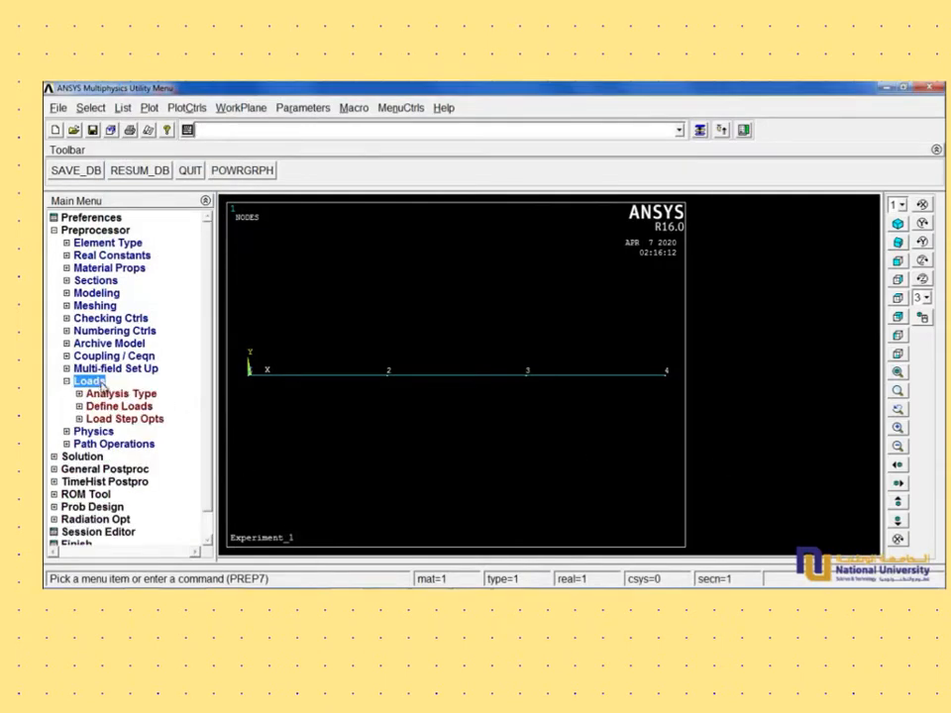
click(114, 394)
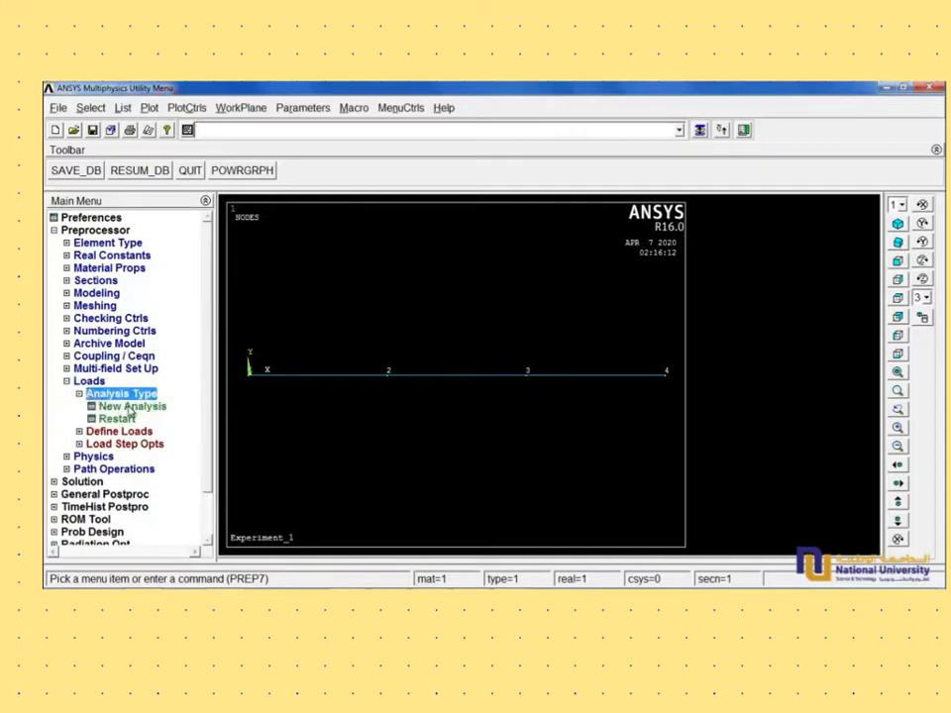
click(128, 408)
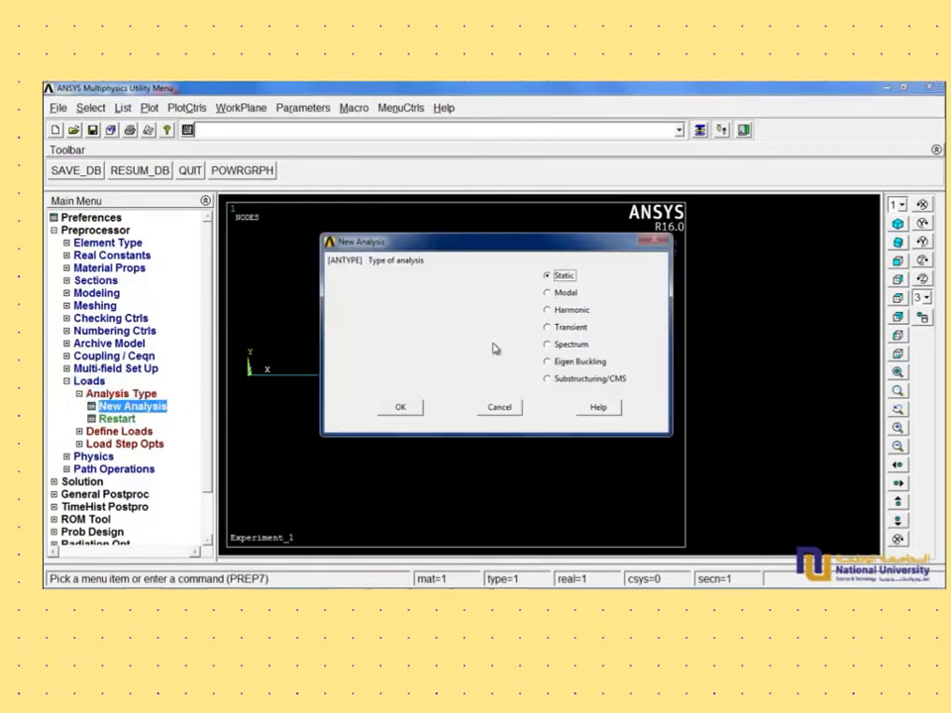
click(407, 409)
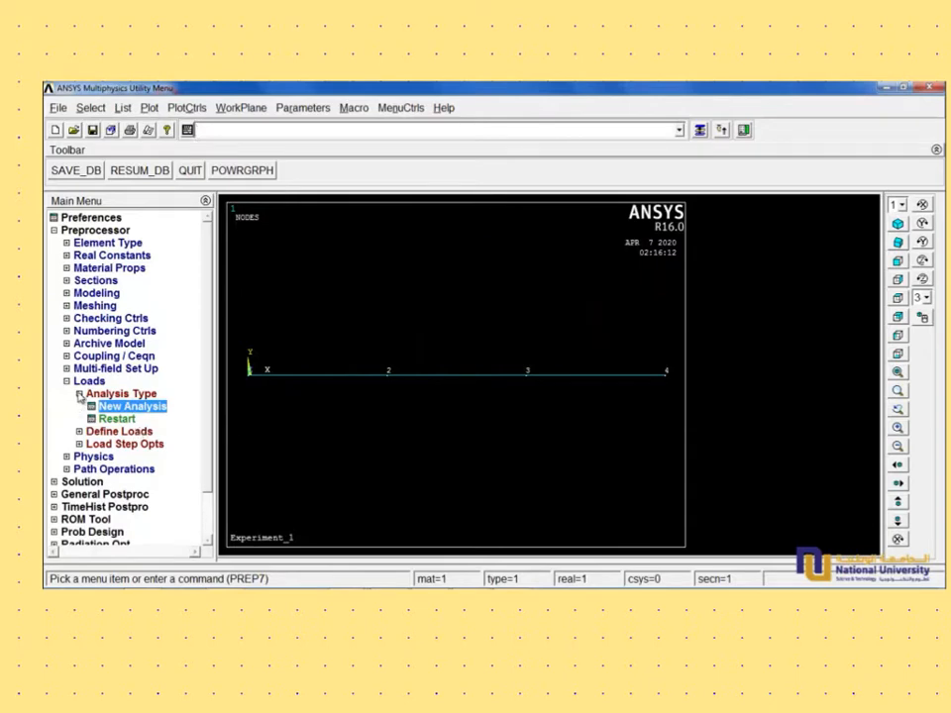
- Apply a structural displacement constraint on node 1, fixing All DOF with a constant value of 0
click(79, 394)
click(80, 407)
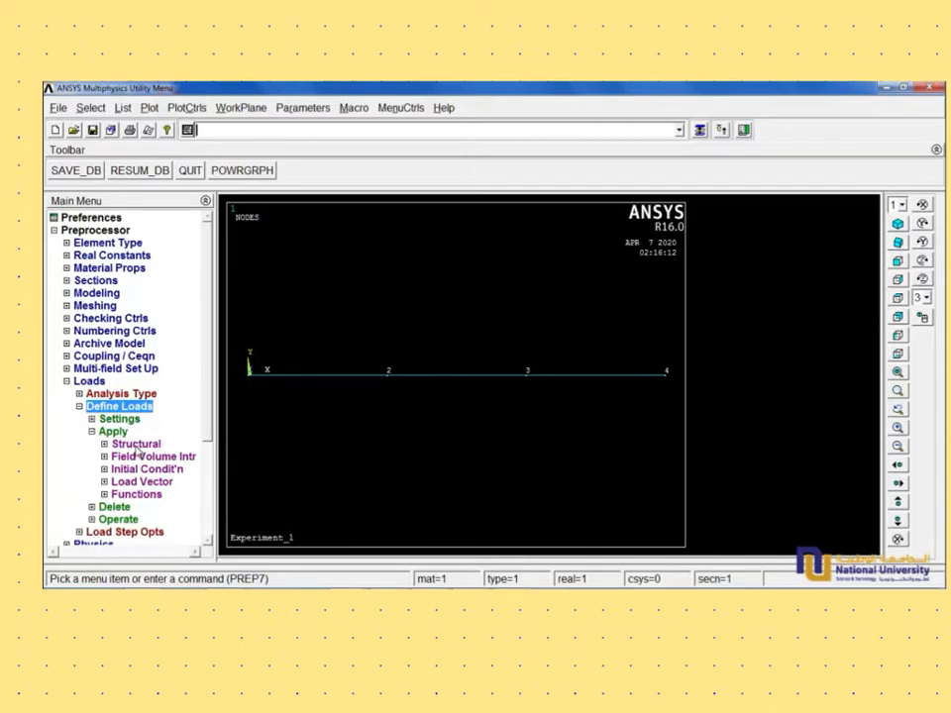
click(109, 444)
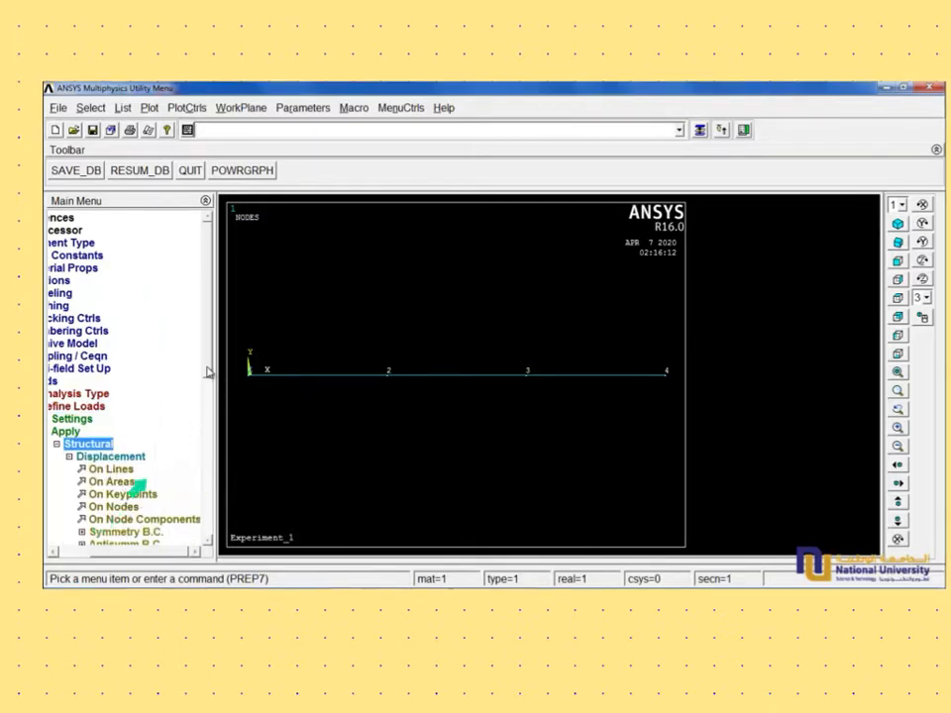
scroll(203, 406, down, 4)
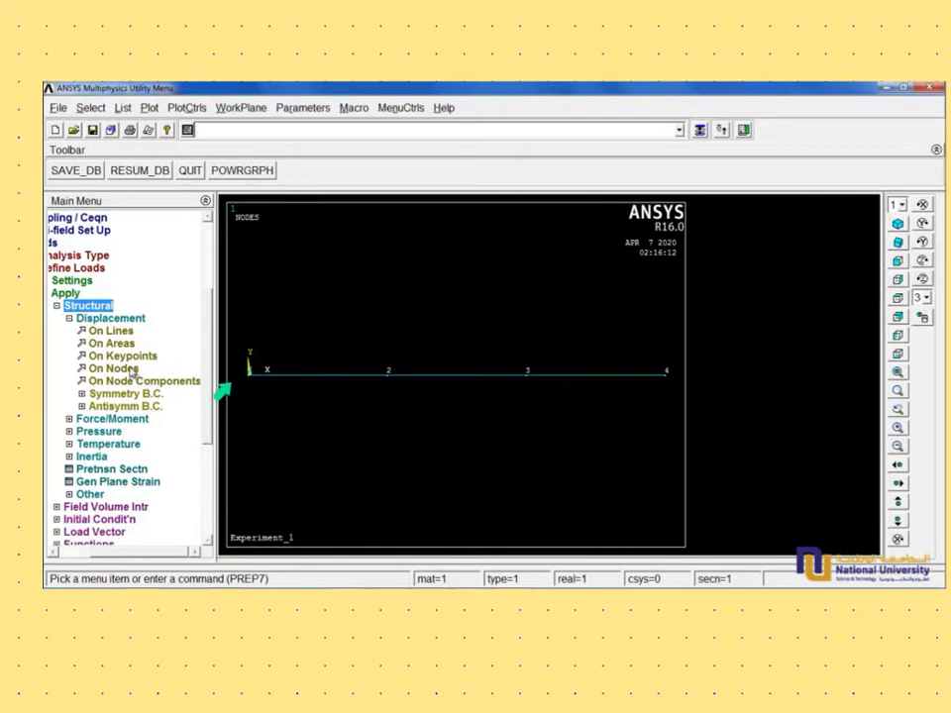
click(117, 369)
drag(136, 325, 171, 126)
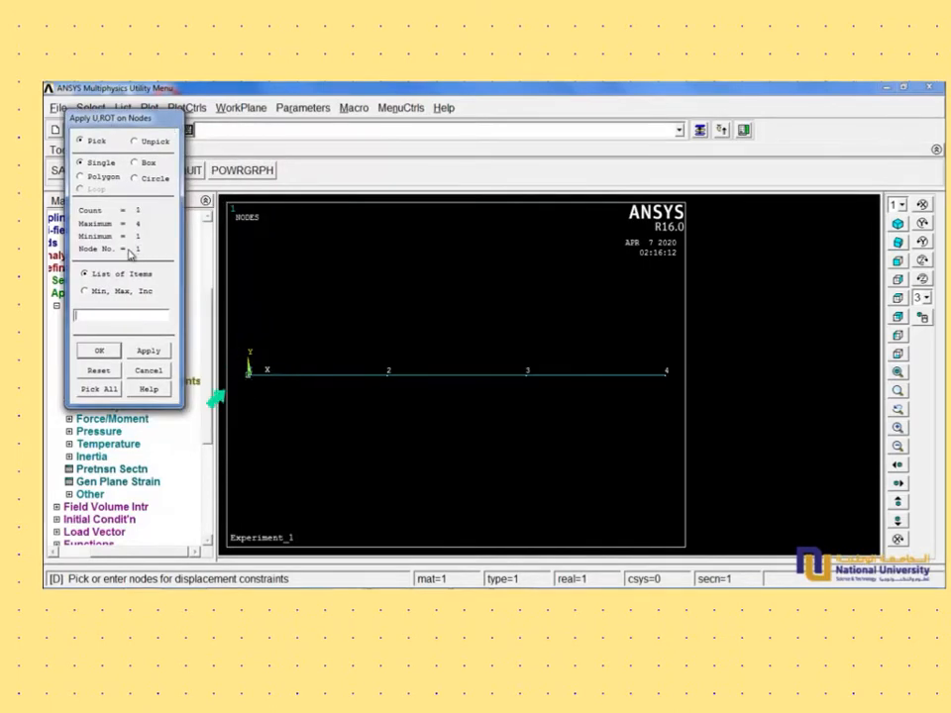
click(100, 352)
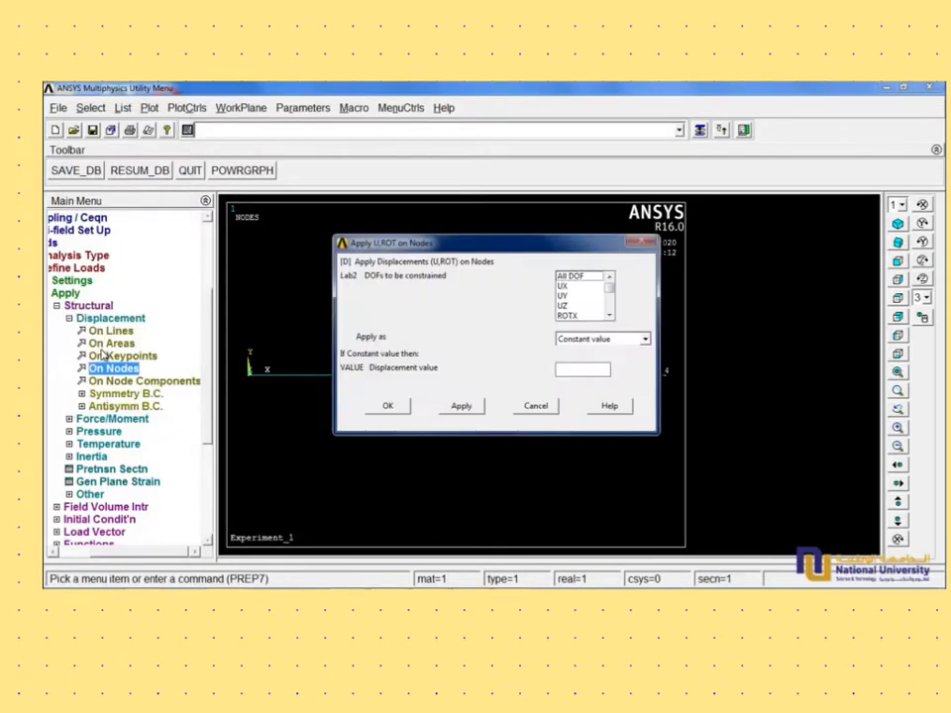
click(574, 278)
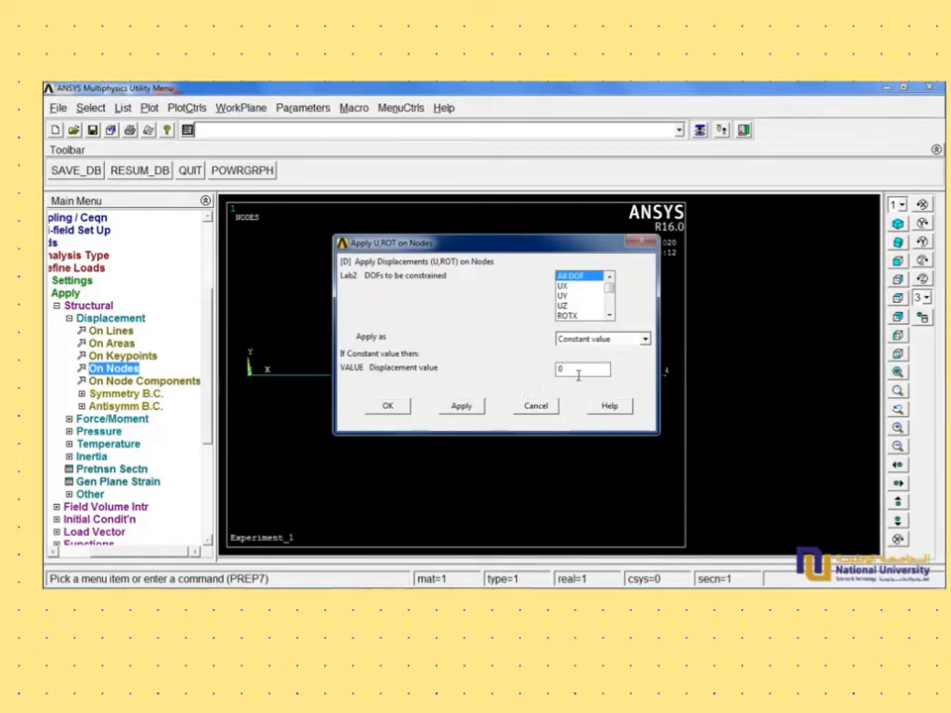
click(387, 406)
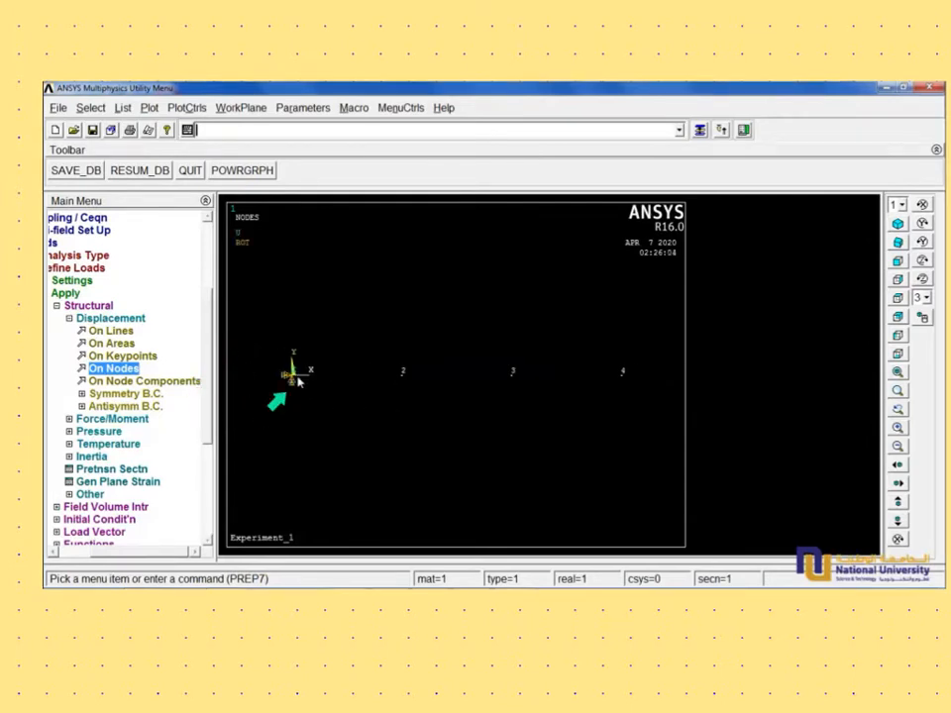
click(897, 394)
click(310, 402)
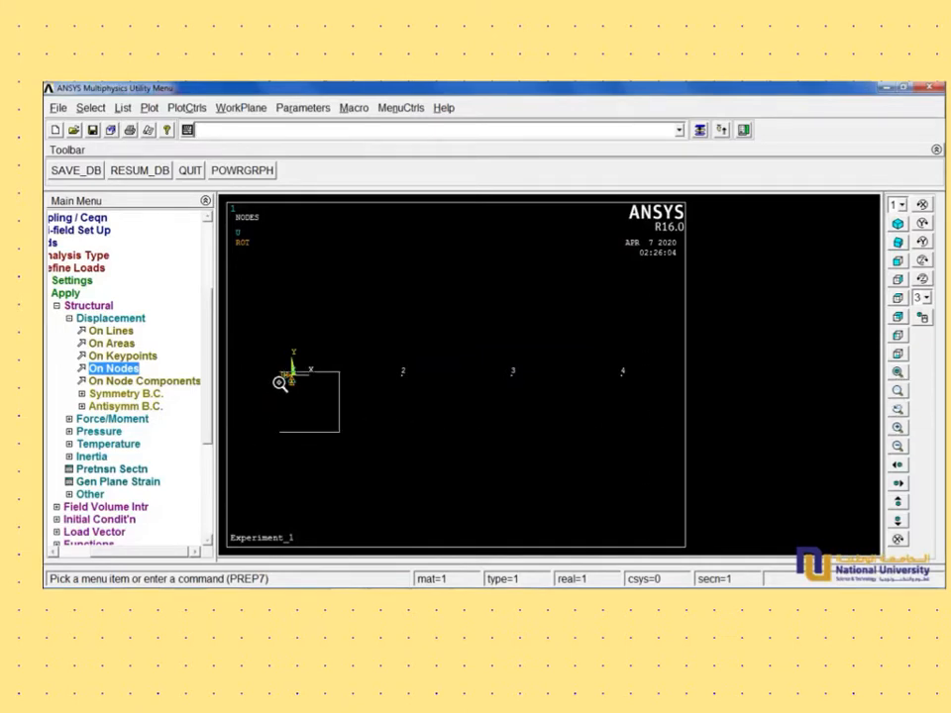
click(268, 362)
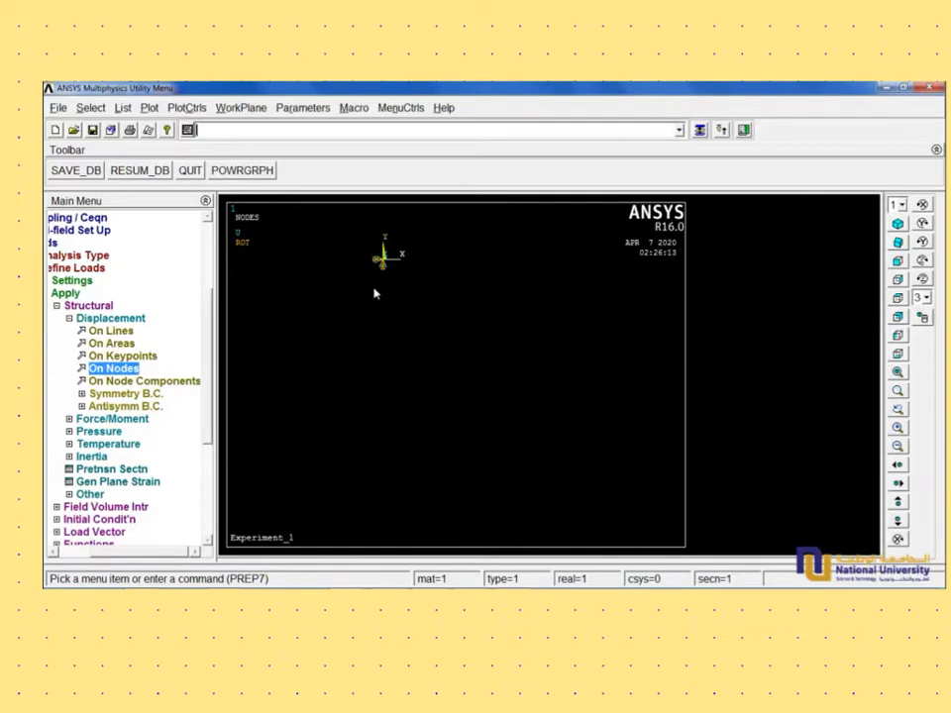
scroll(387, 273, down, 1)
click(898, 372)
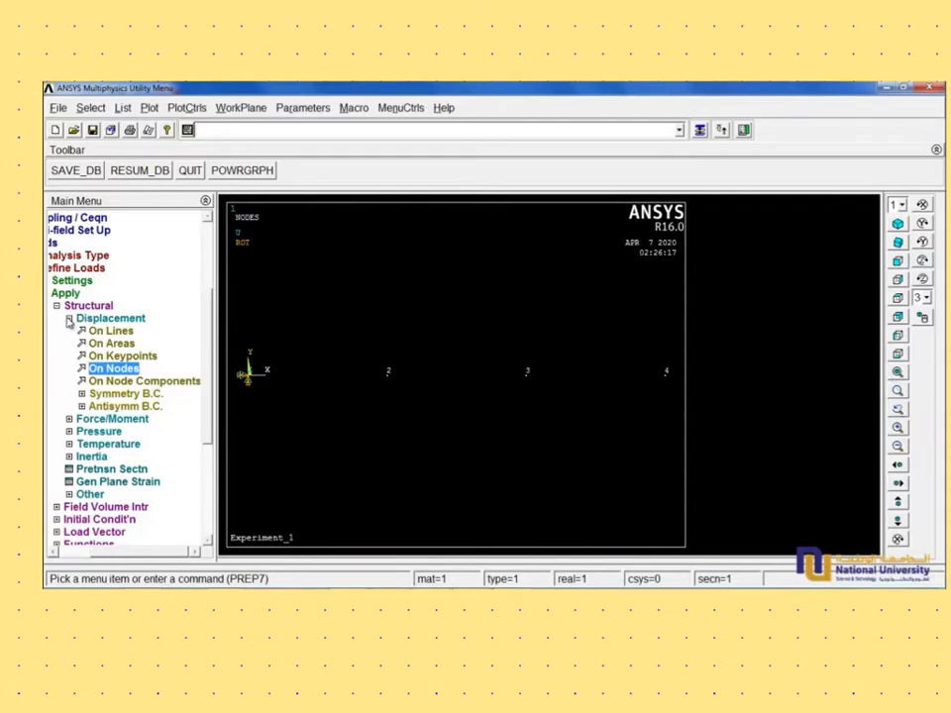
- Apply a structural force on node 4 in the FX direction with a constant value of 1000
scroll(139, 346, down, 3)
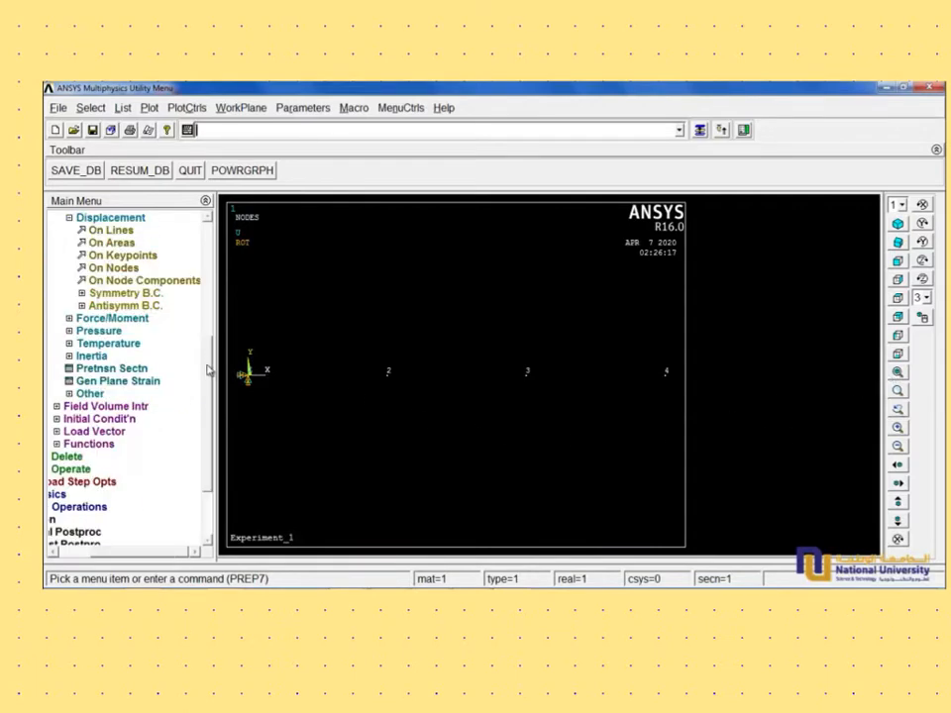
scroll(209, 369, up, 1)
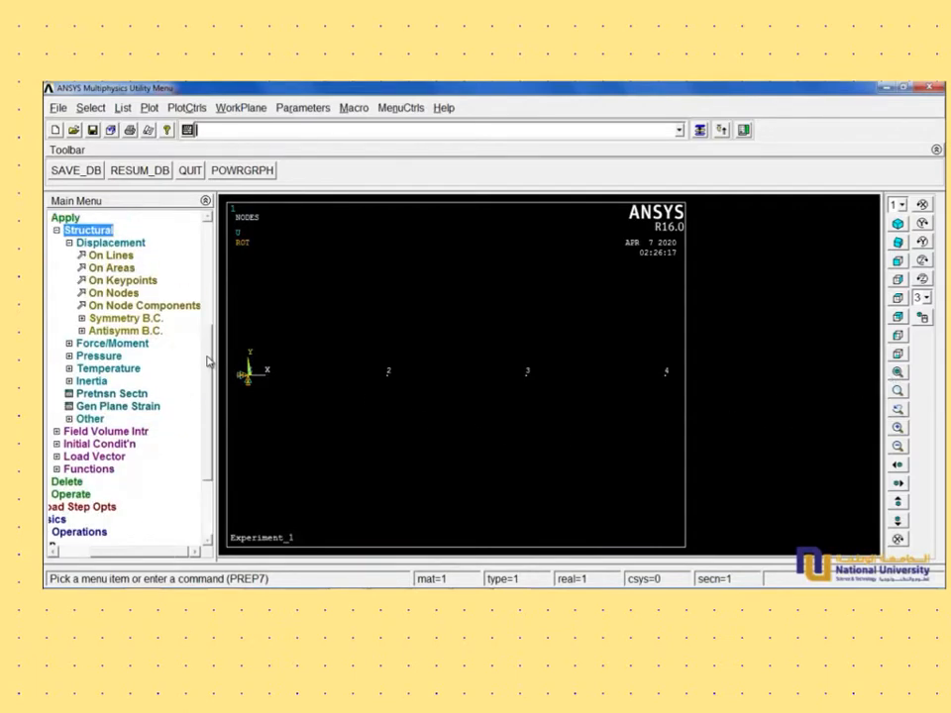
click(68, 244)
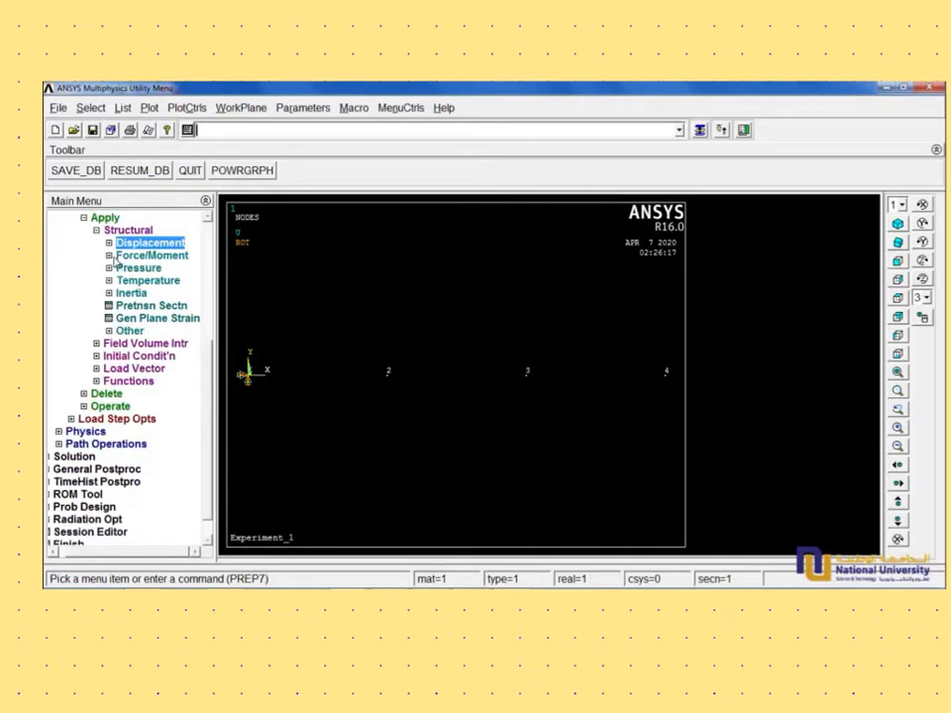
click(114, 257)
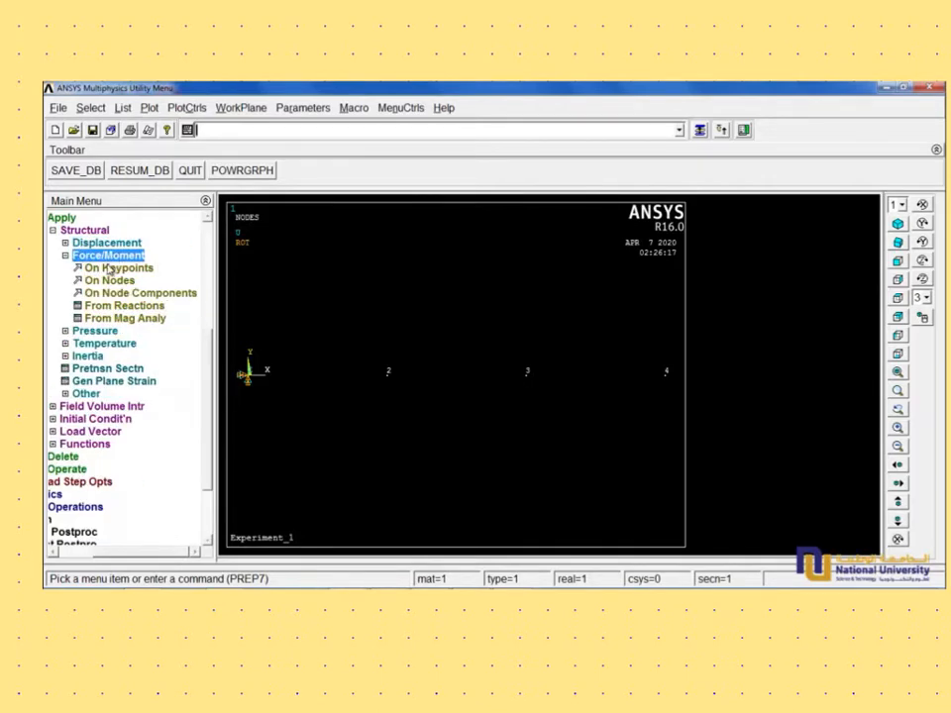
click(108, 280)
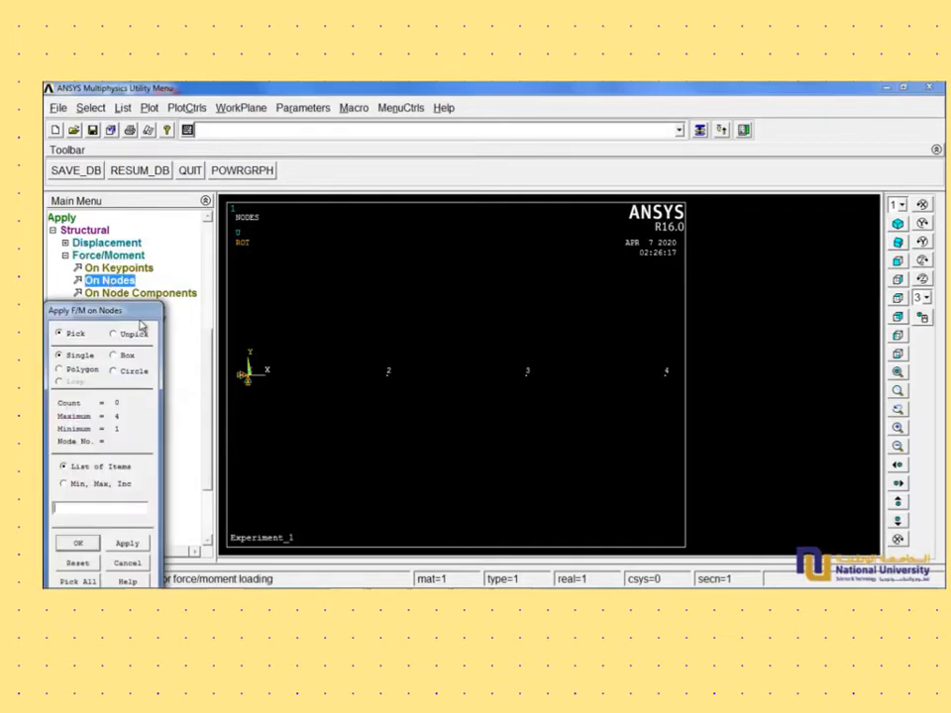
click(667, 376)
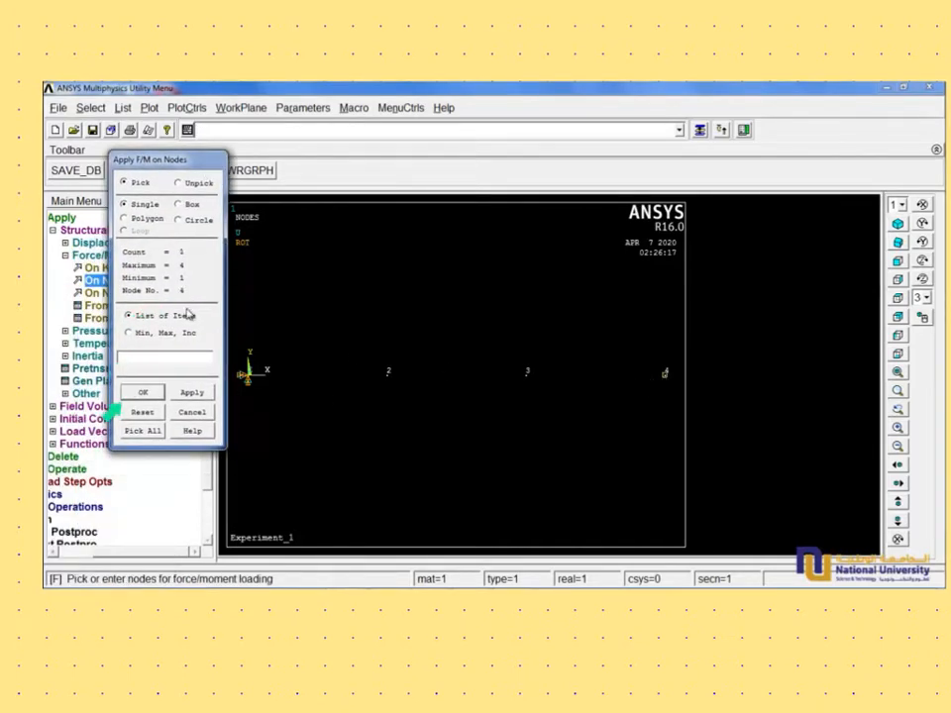
click(152, 395)
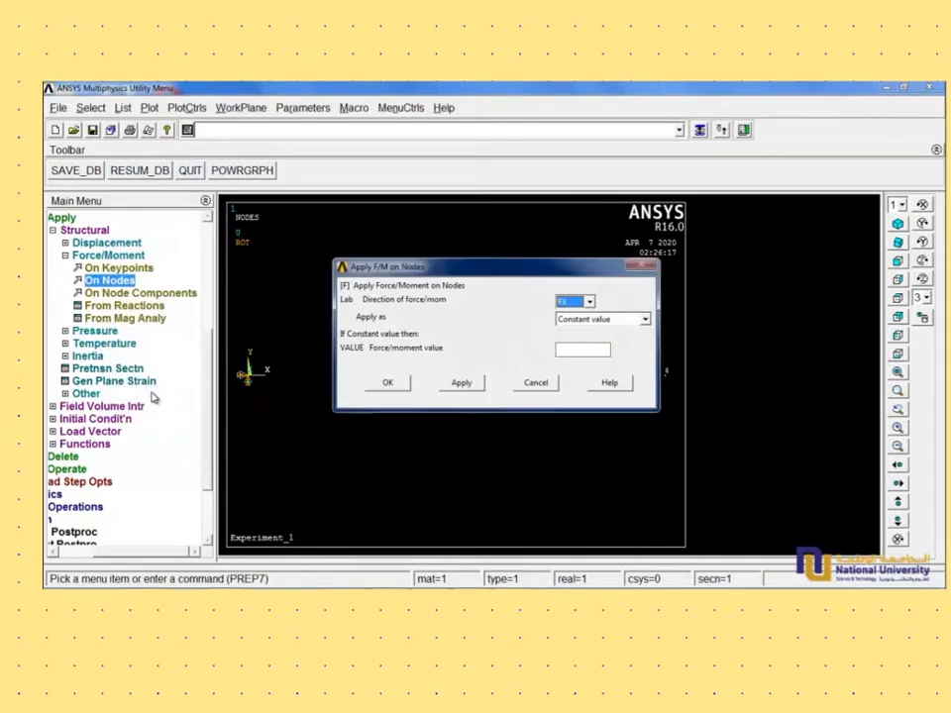
click(583, 301)
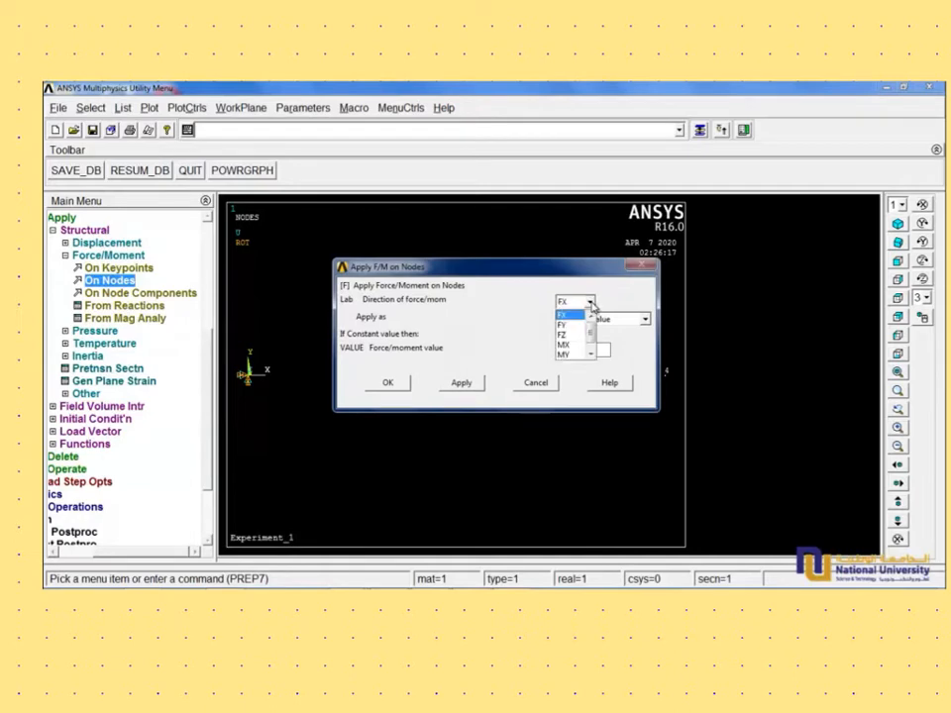
click(569, 317)
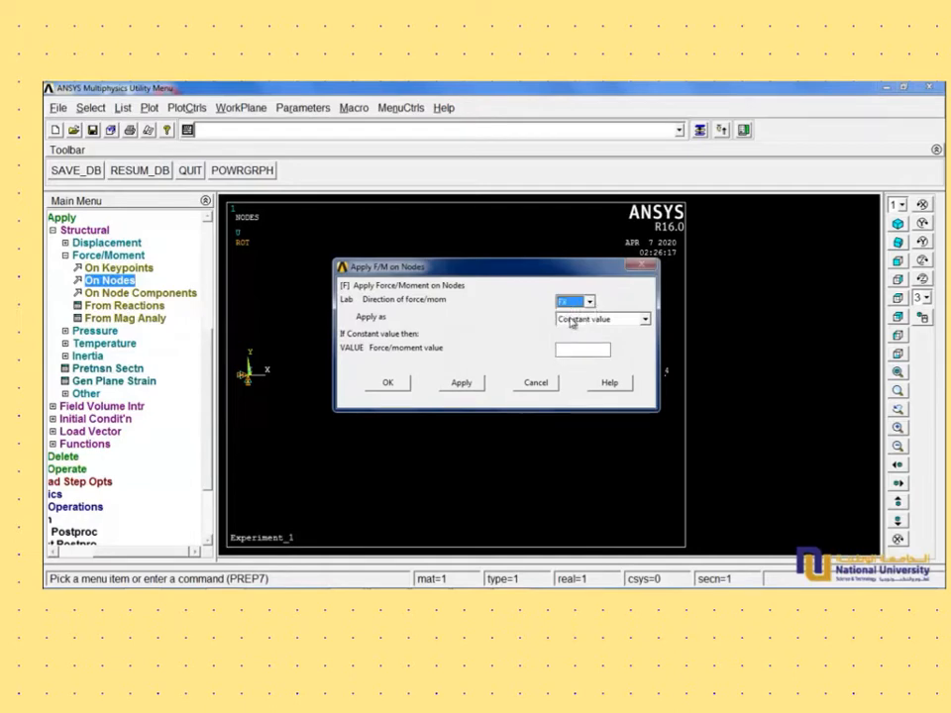
click(571, 350)
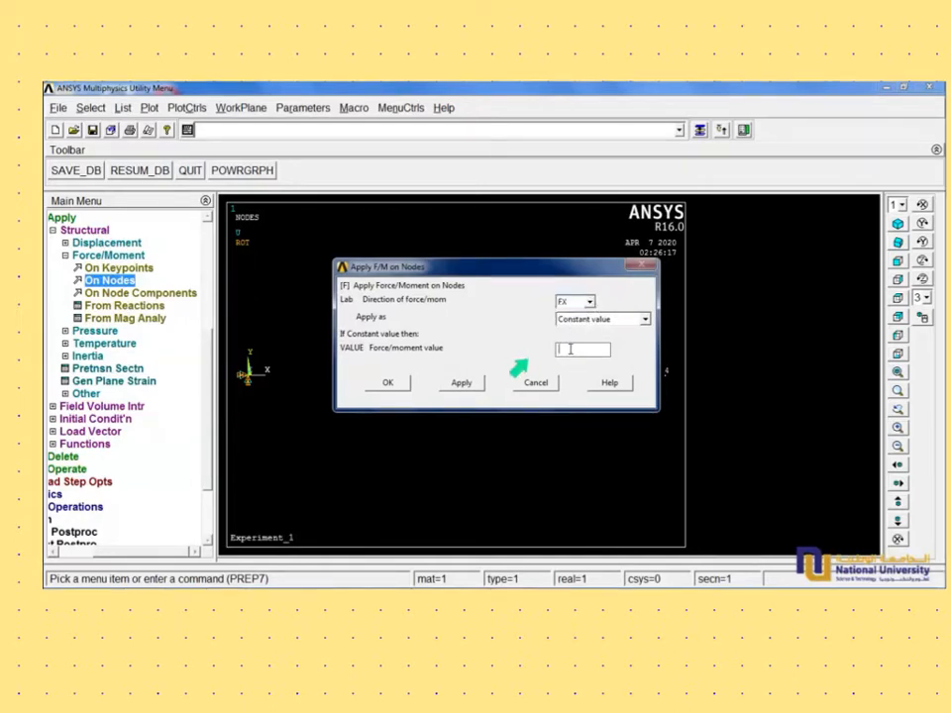
text(1000)
click(389, 383)
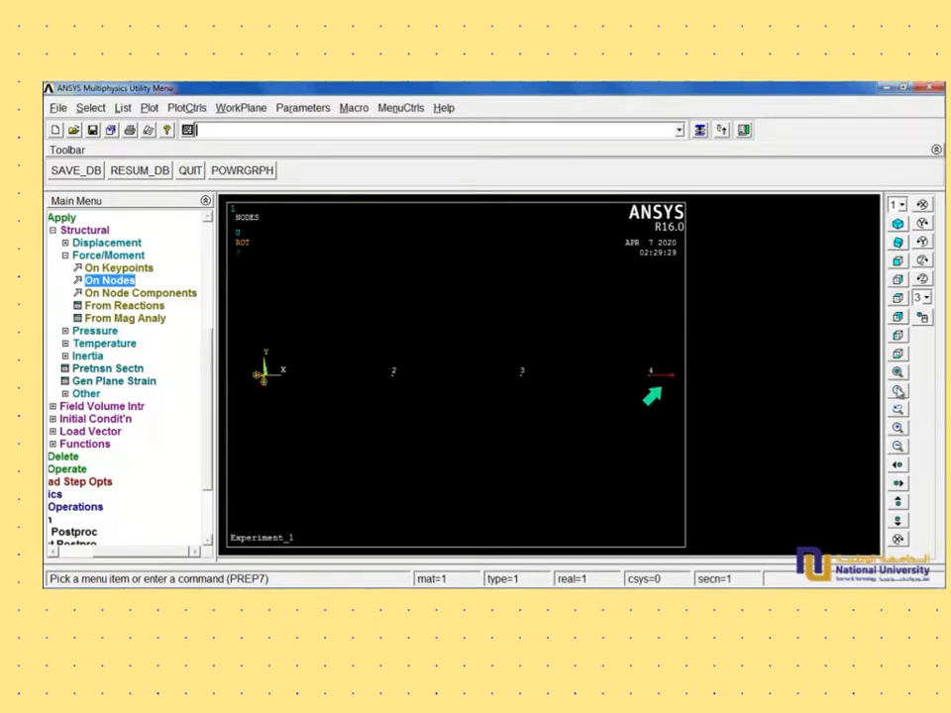
- Examine the force arrow at node 4 up close, and fit the whole model back in view
click(898, 392)
click(674, 400)
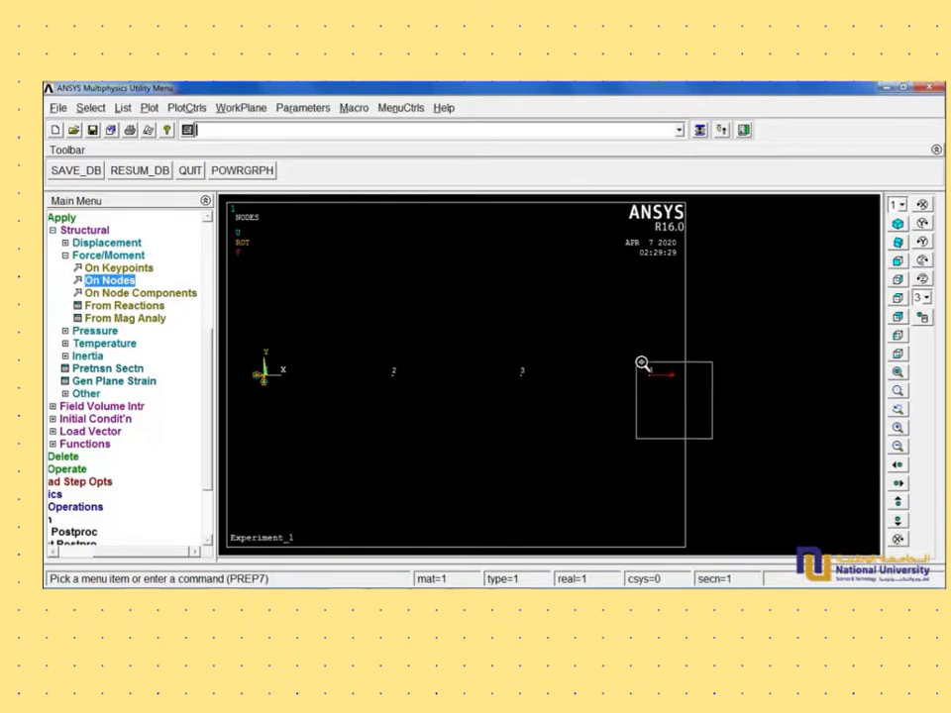
click(642, 363)
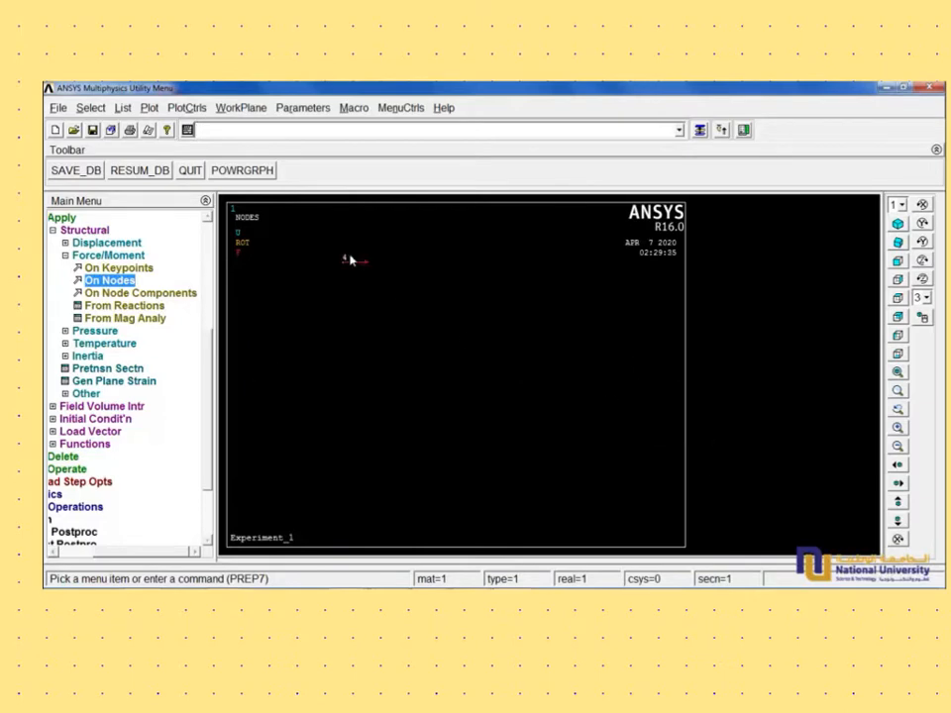
scroll(350, 263, up, 1)
scroll(350, 263, down, 3)
scroll(350, 262, down, 4)
scroll(350, 262, down, 2)
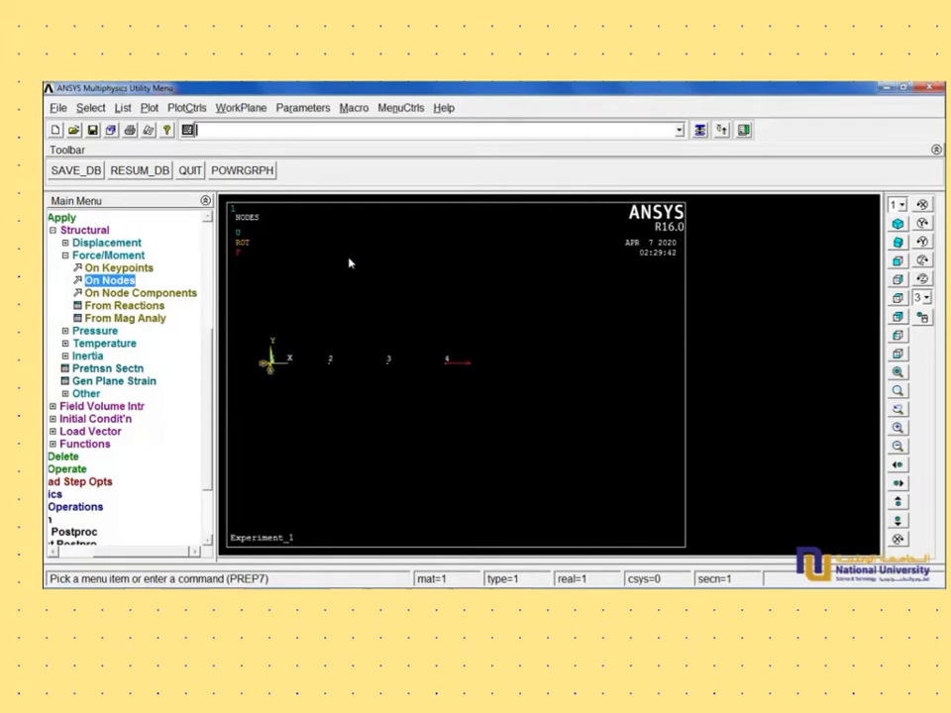
click(897, 390)
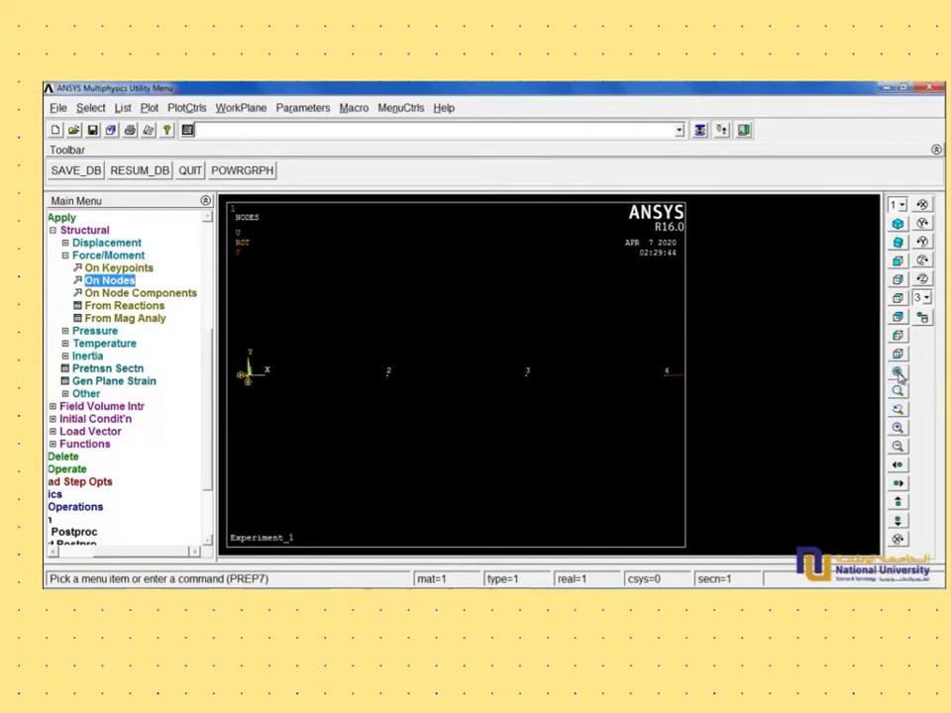
- Solve the current load step after reviewing its status summary, and dismiss the completion note
click(55, 243)
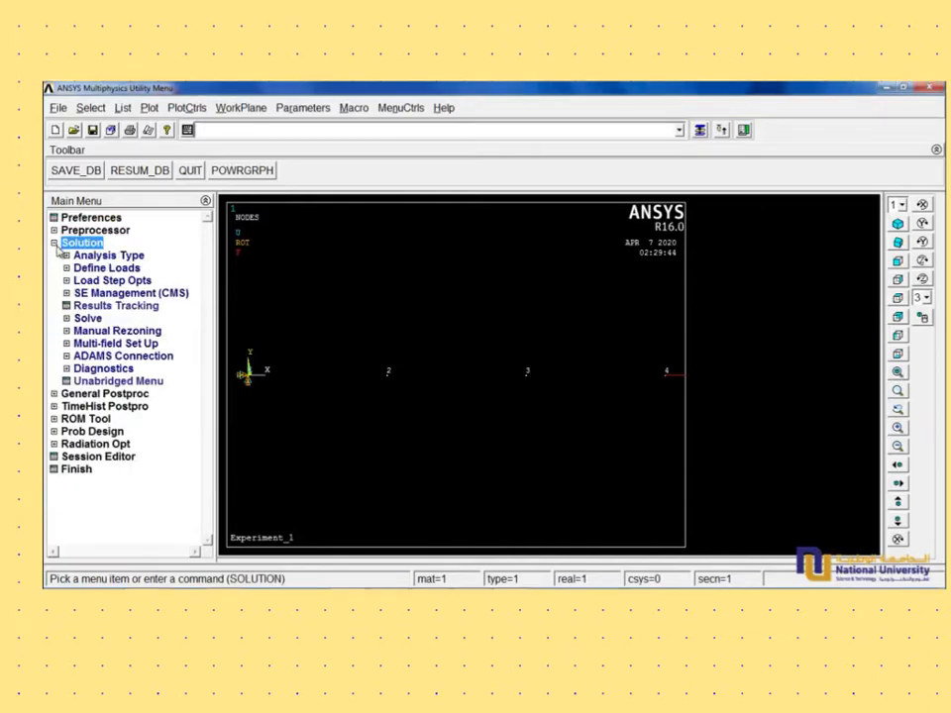
click(66, 318)
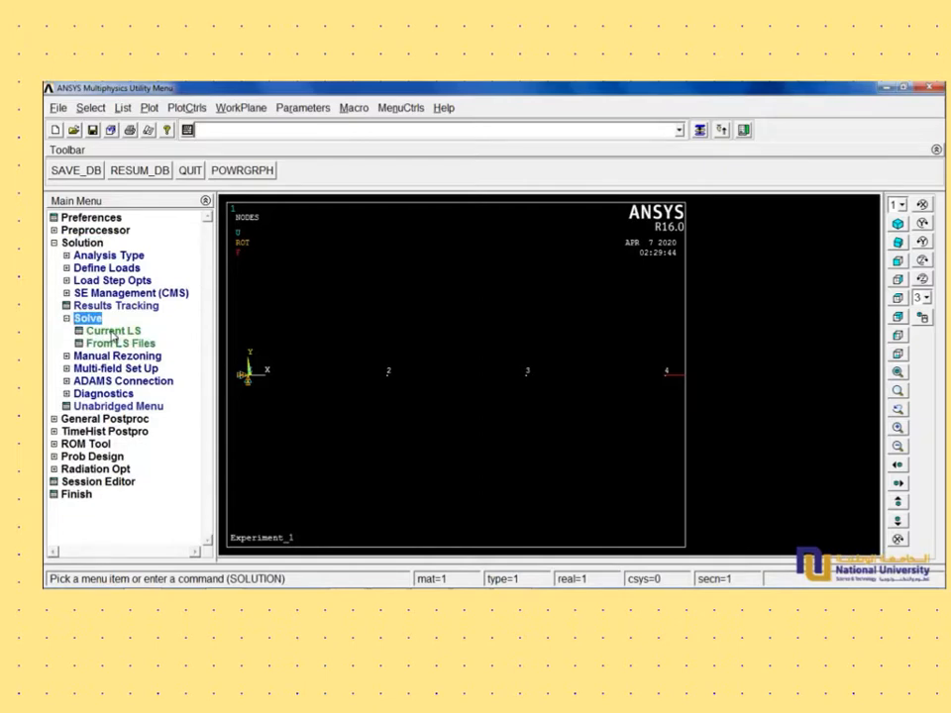
click(111, 331)
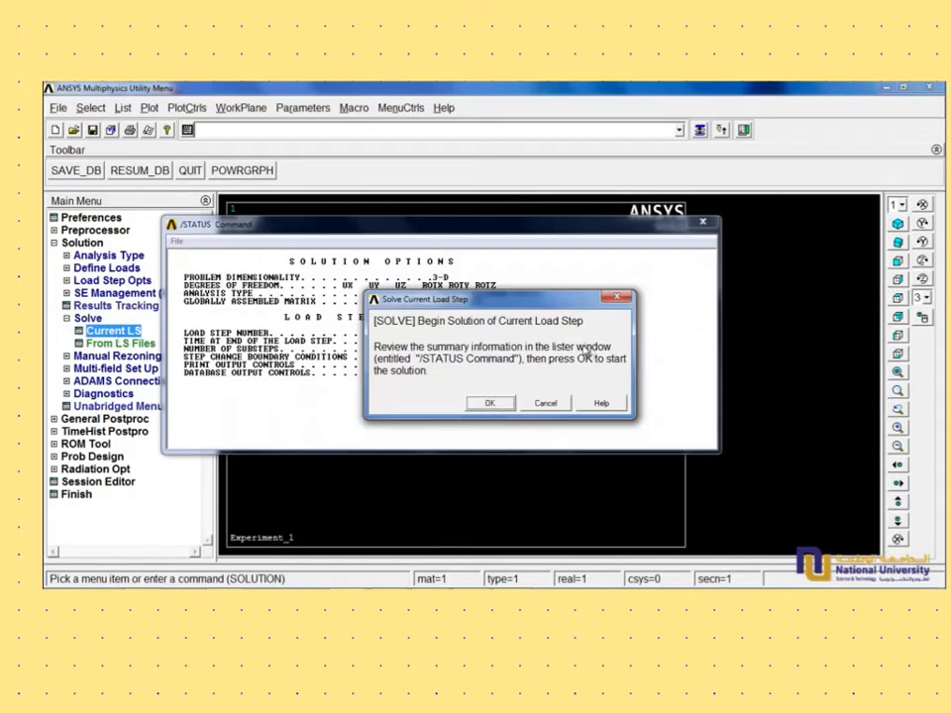
drag(546, 306, 499, 427)
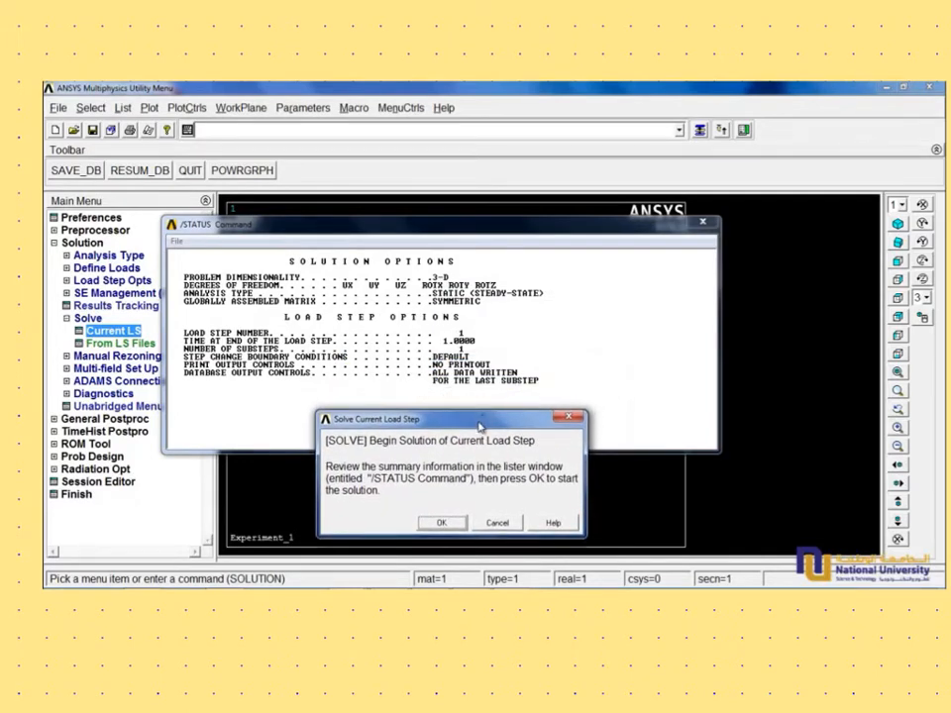
drag(480, 426, 505, 277)
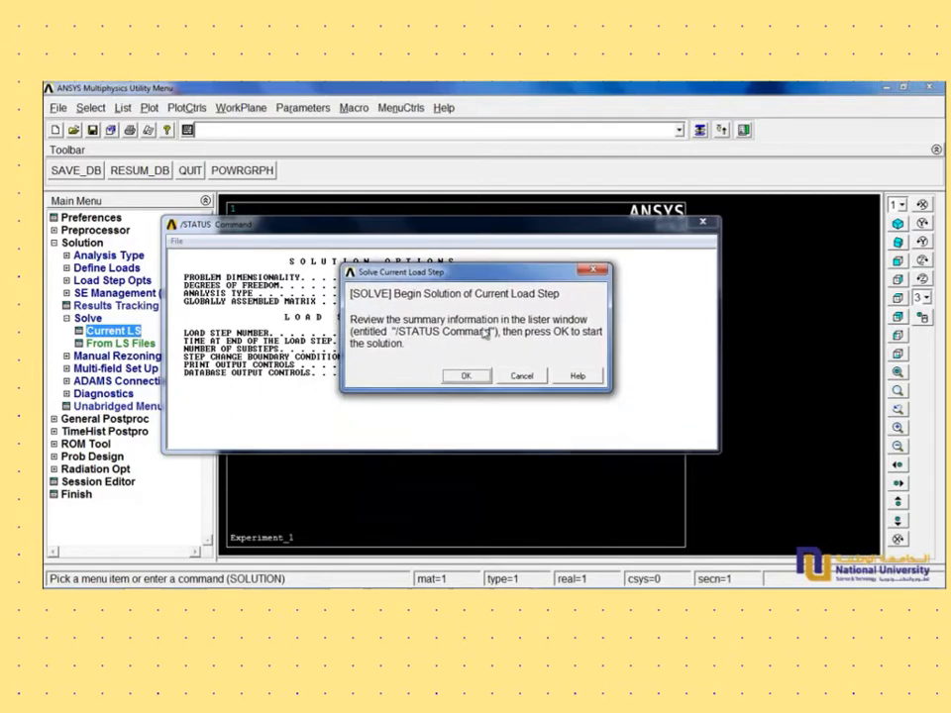
click(465, 377)
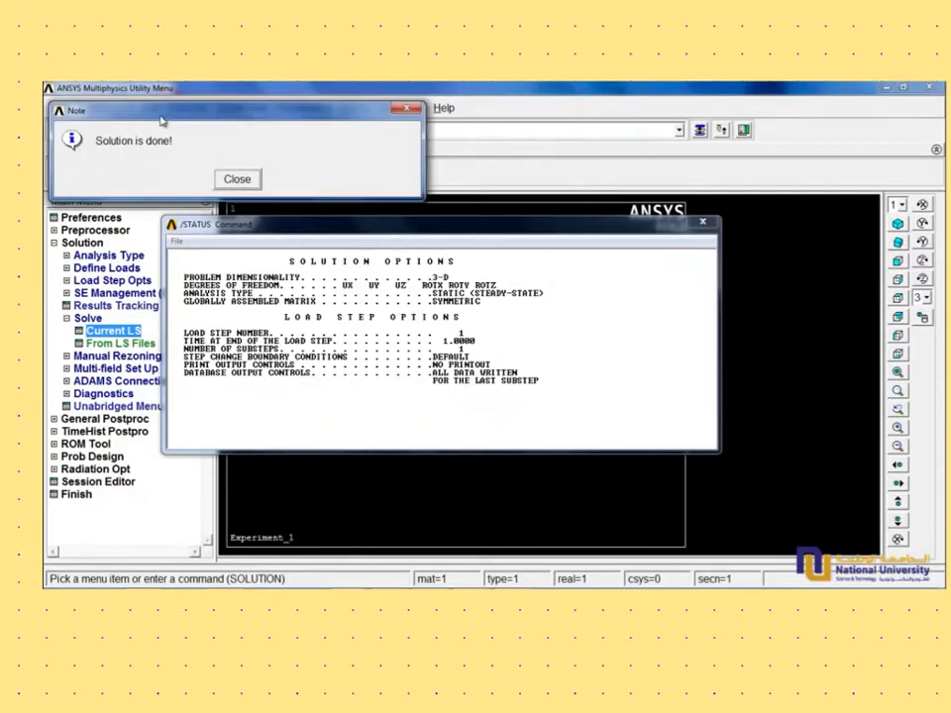
drag(159, 113, 305, 281)
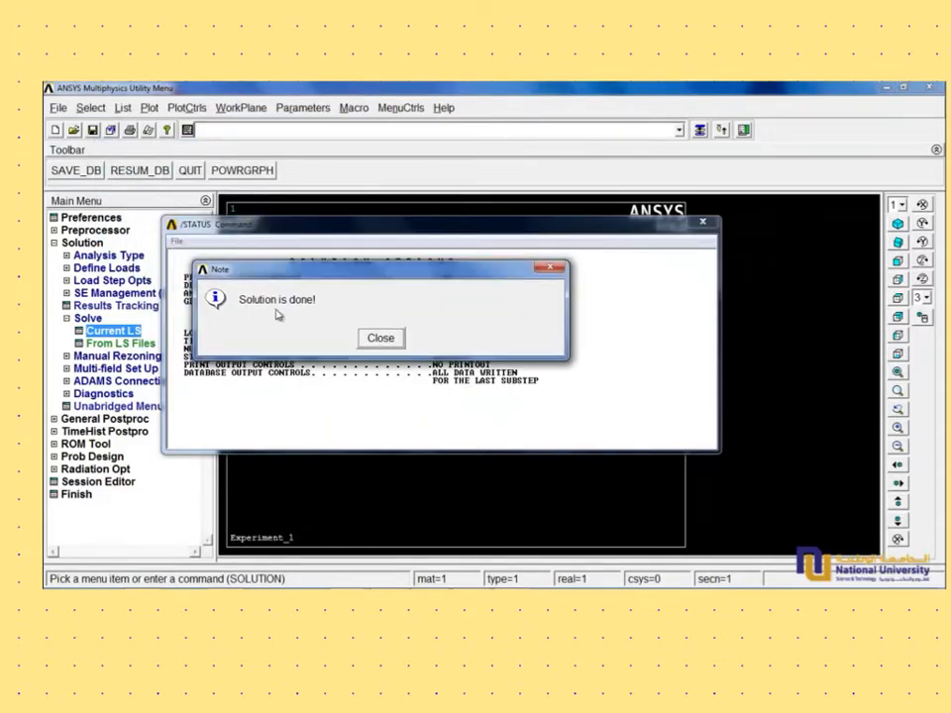
click(382, 339)
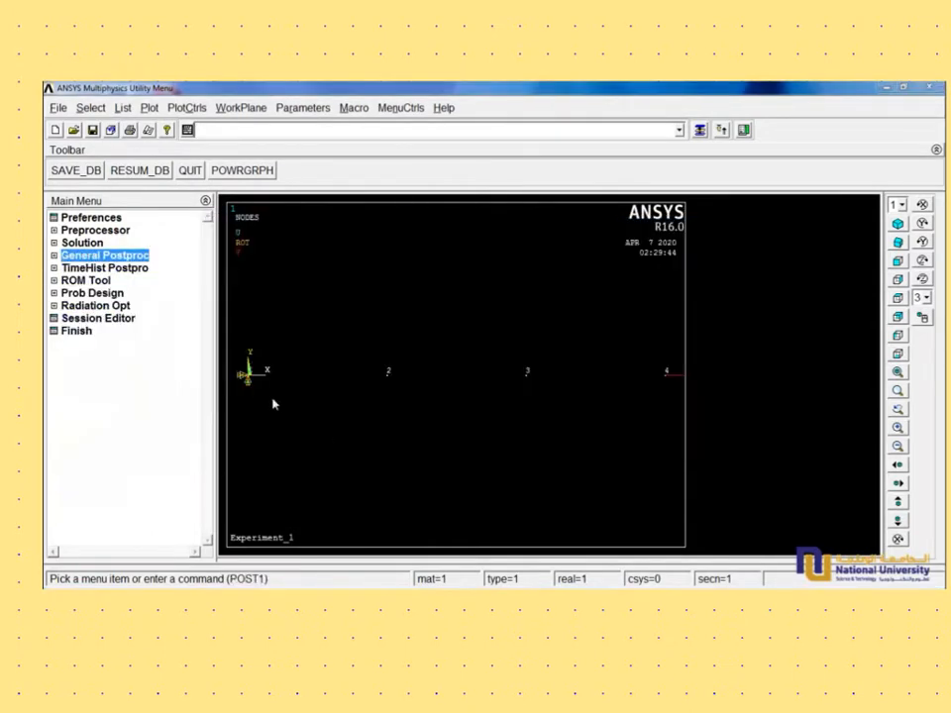
- Define a general postprocessing element table item labelled STRESS, using results data by sequence number LS,1, and finish the table definition
click(89, 256)
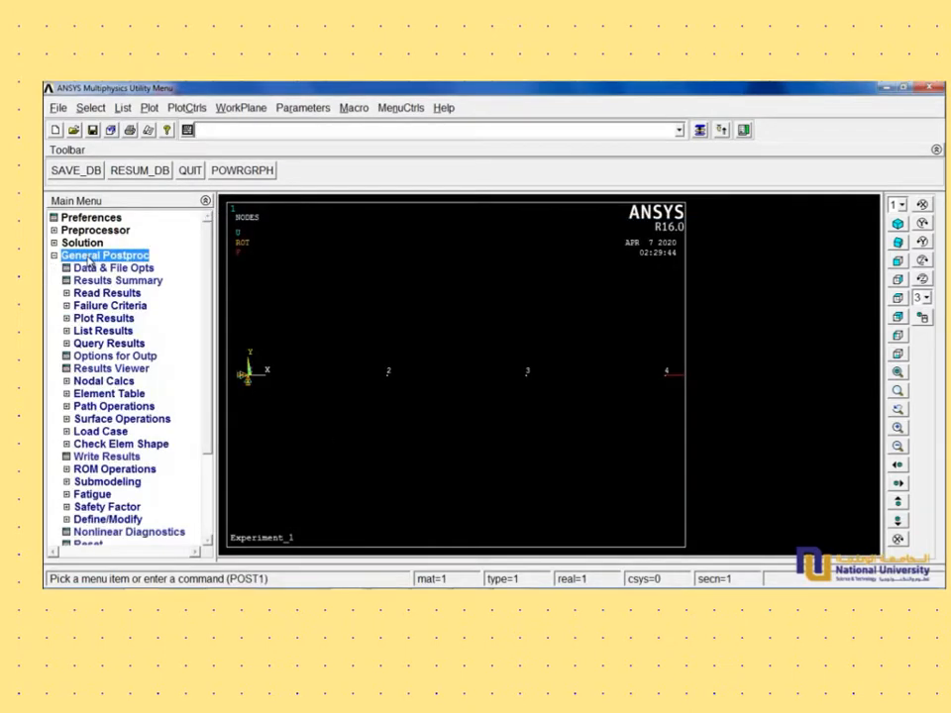
click(54, 258)
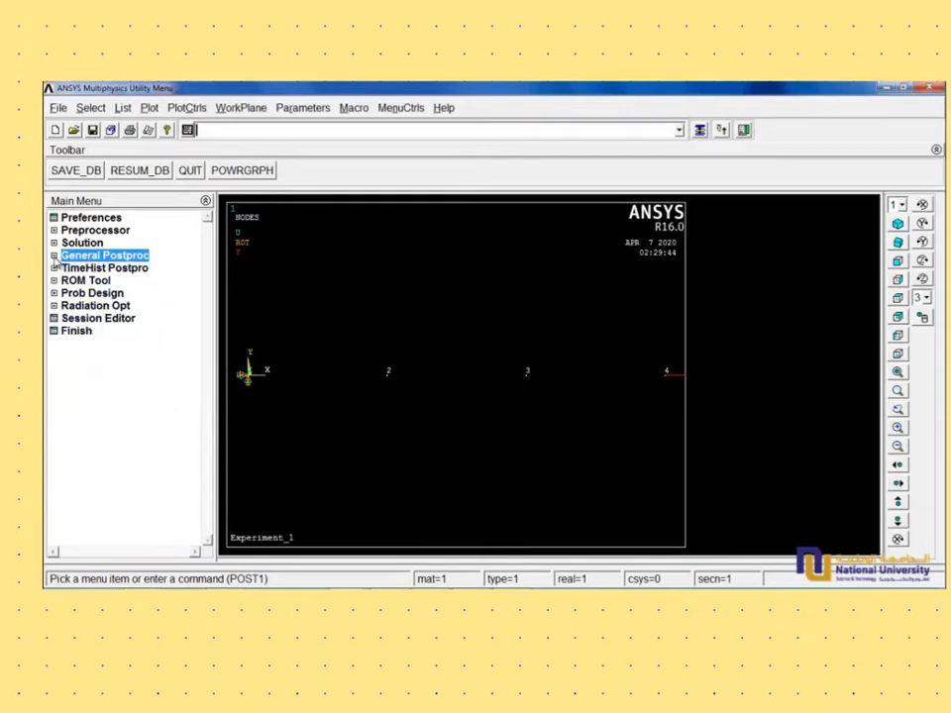
click(54, 256)
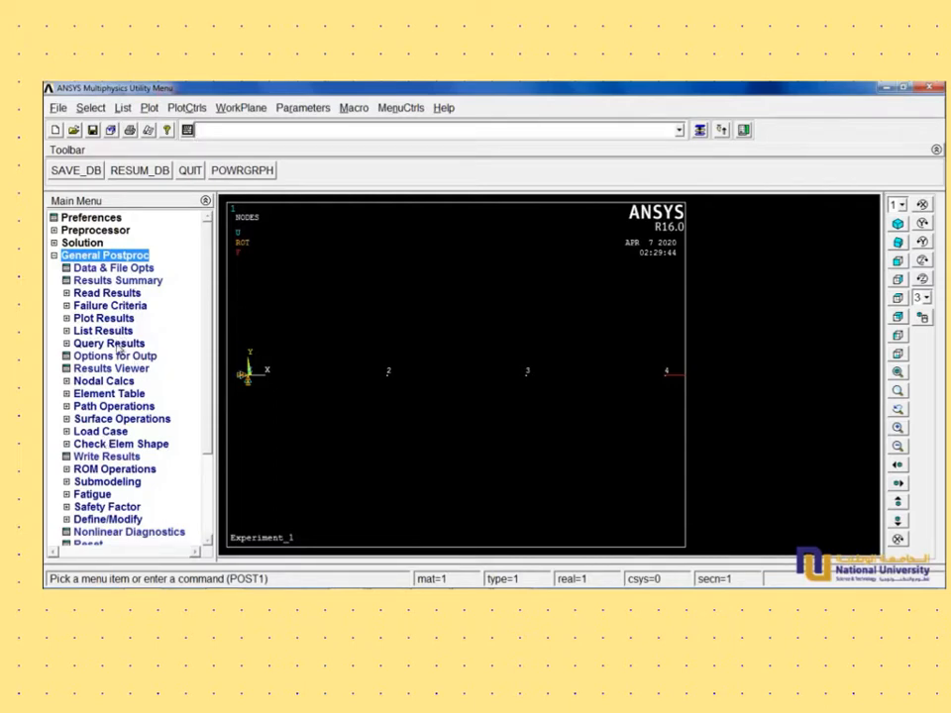
click(115, 396)
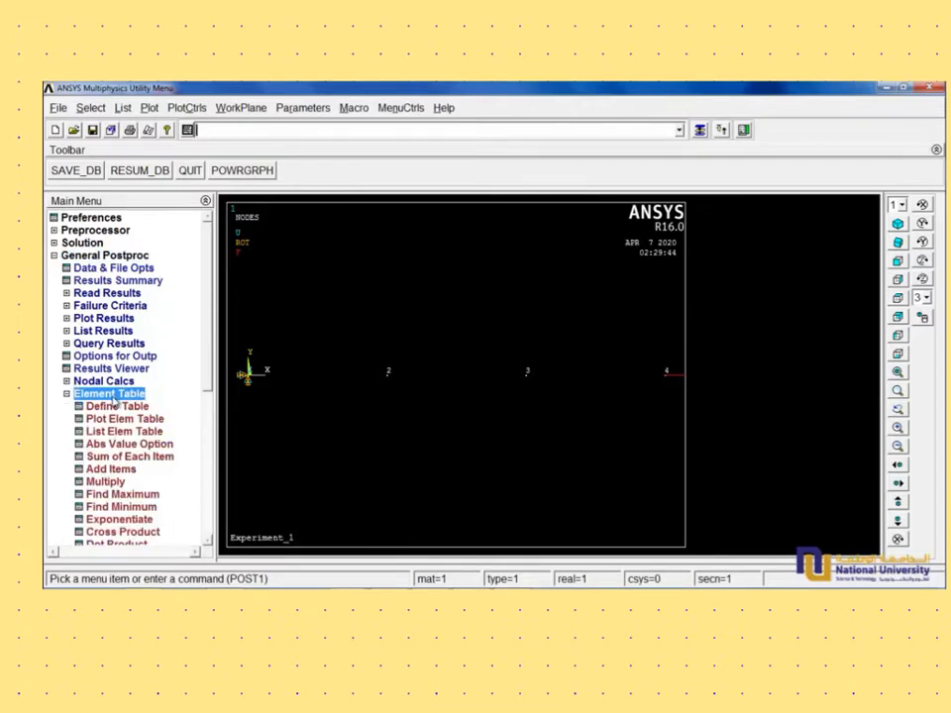
click(116, 406)
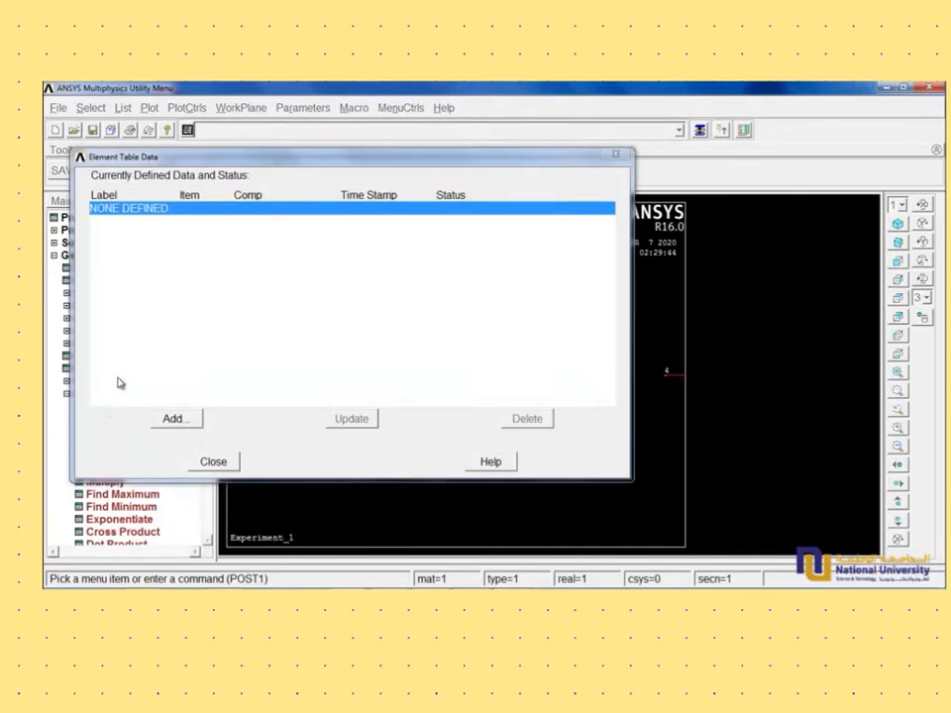
click(178, 421)
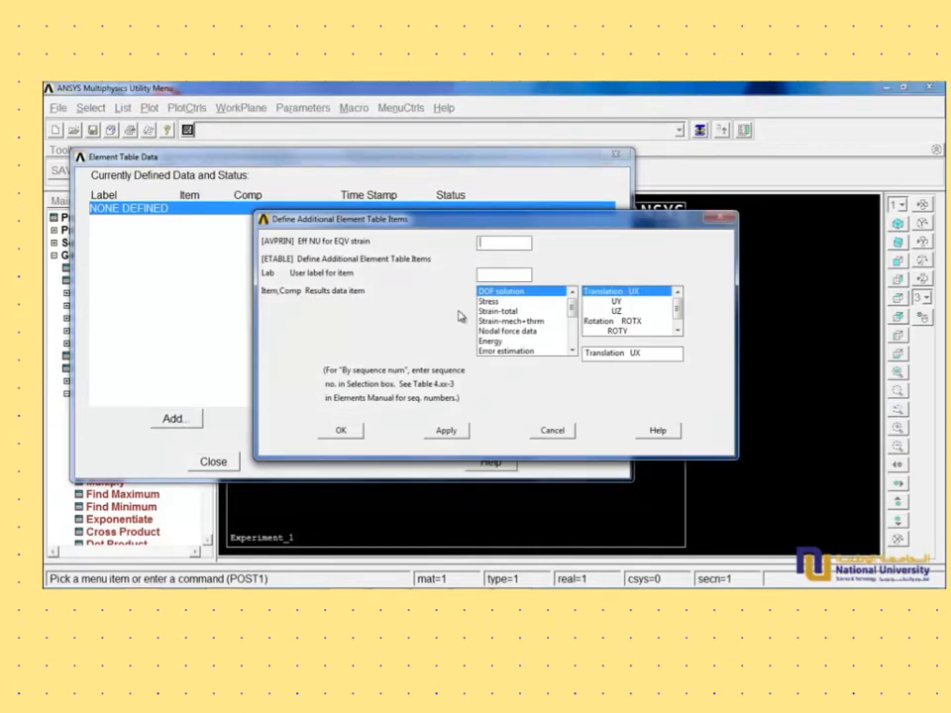
click(489, 274)
text(STRESS)
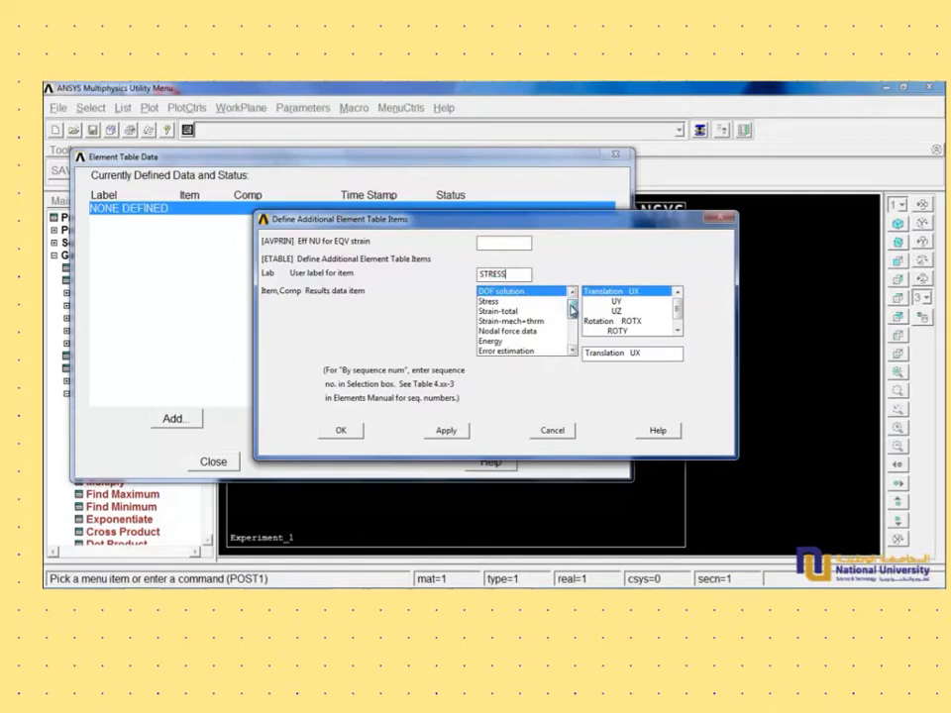
click(572, 337)
click(535, 351)
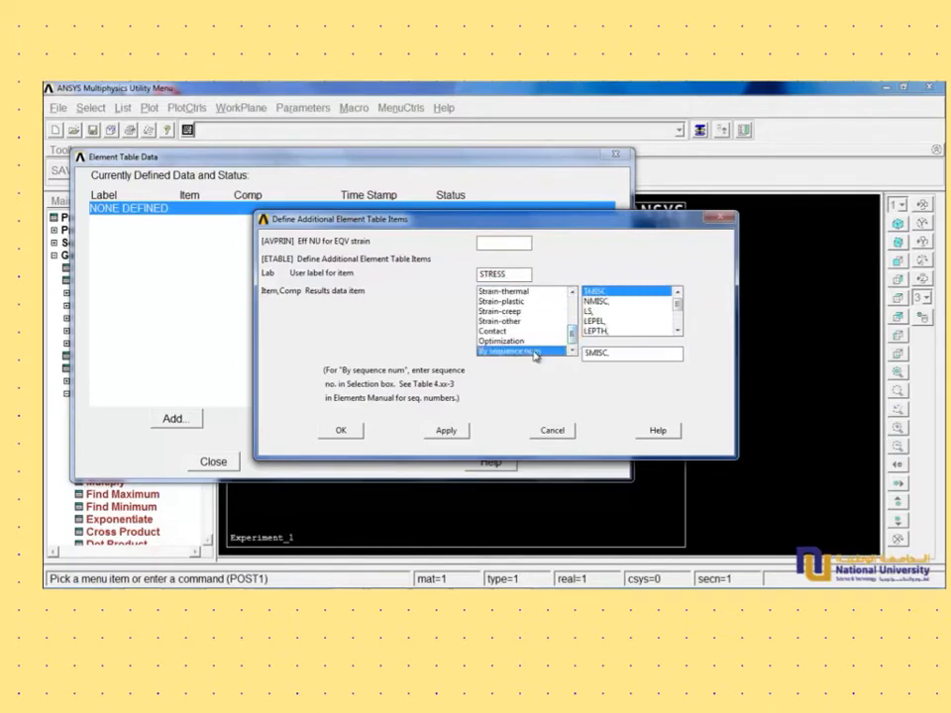
click(591, 312)
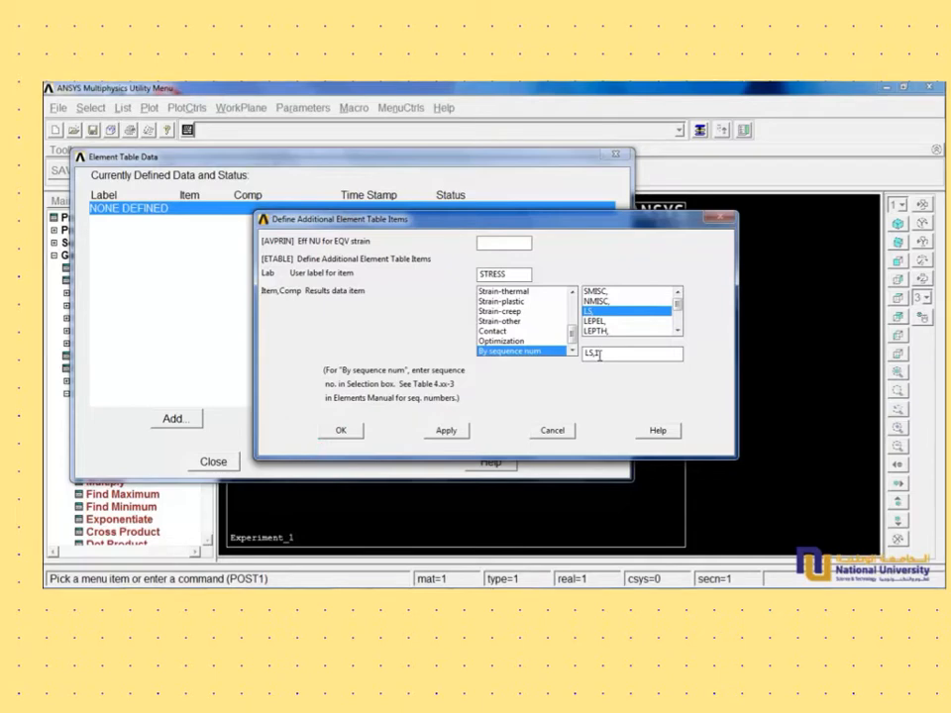
click(342, 432)
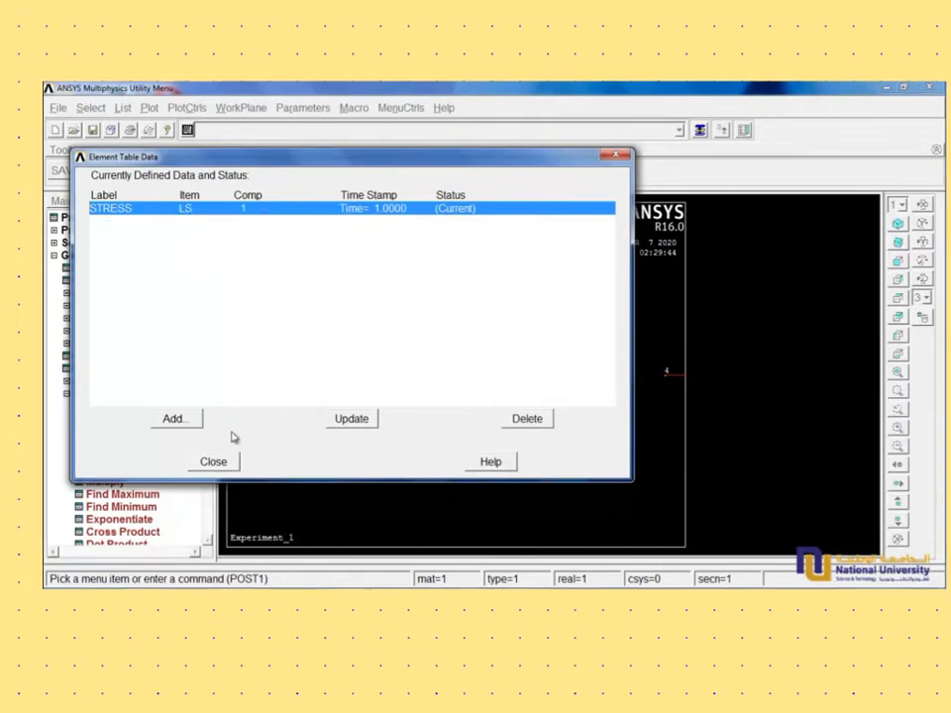
click(222, 469)
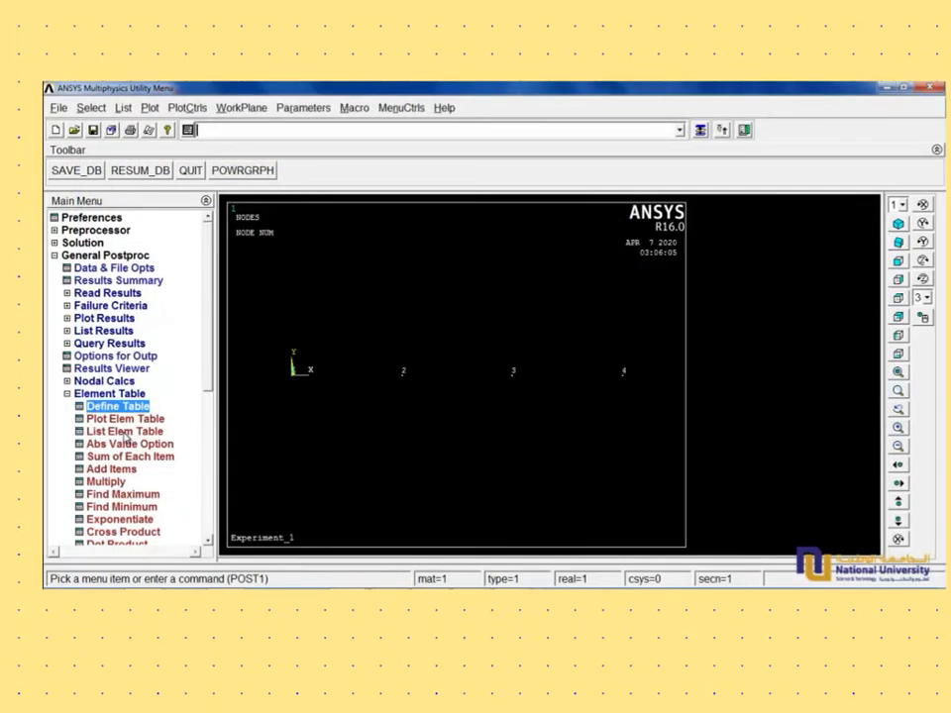
- List the STRESS element table data and save the listing as a Lister file named Stress in the Ansys folder
click(124, 432)
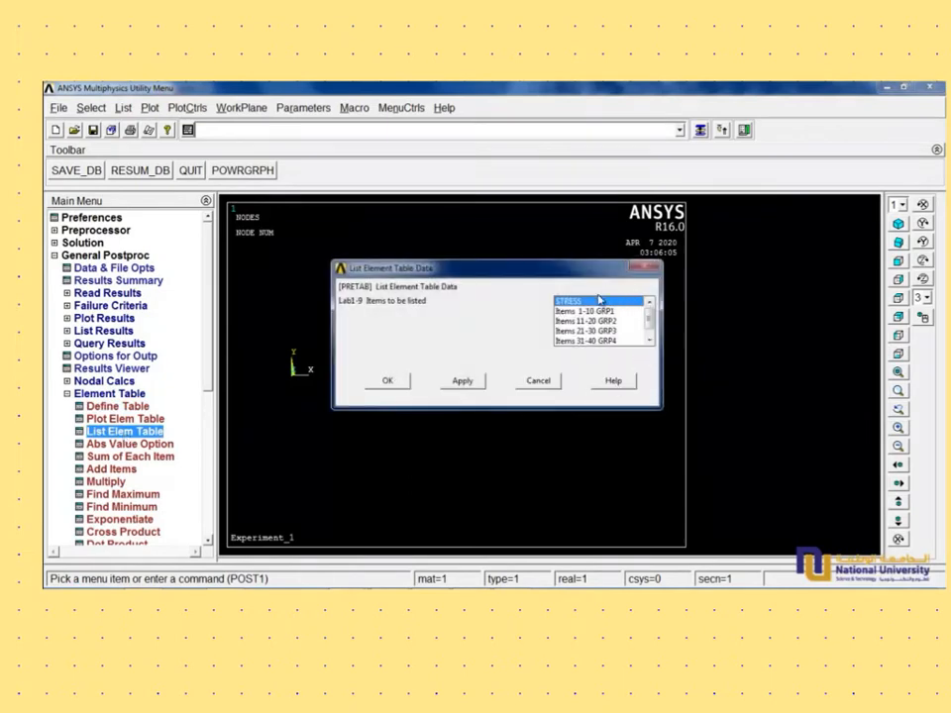
click(401, 383)
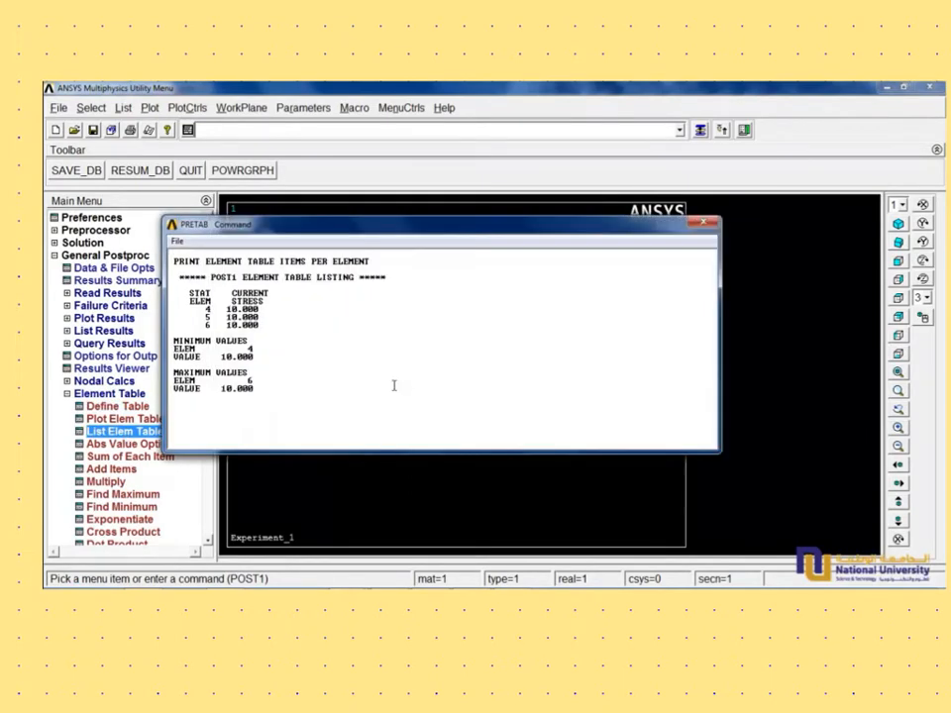
click(177, 241)
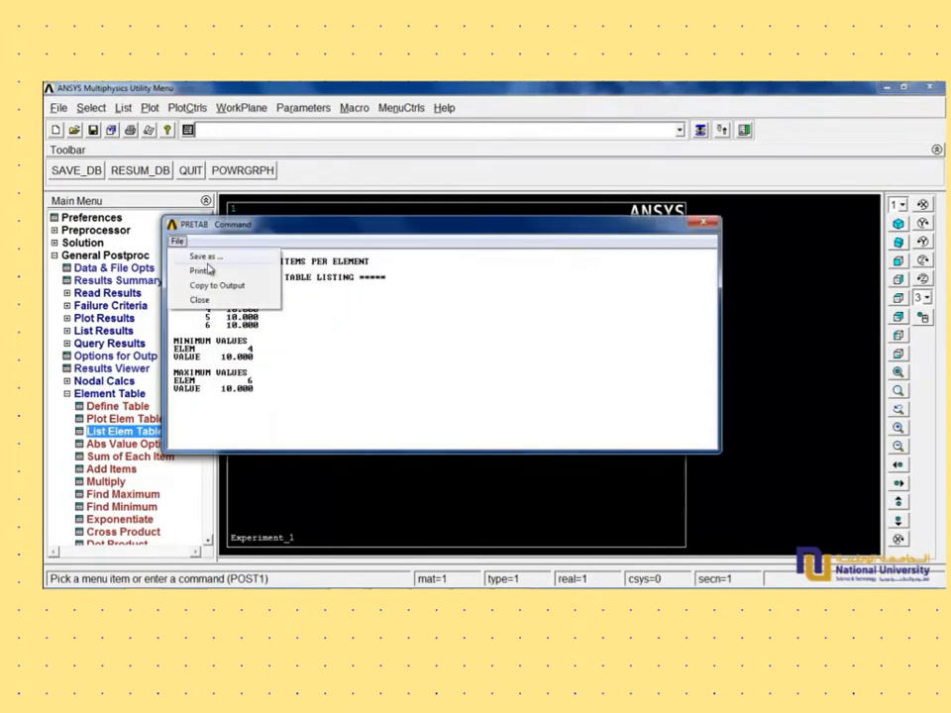
click(208, 259)
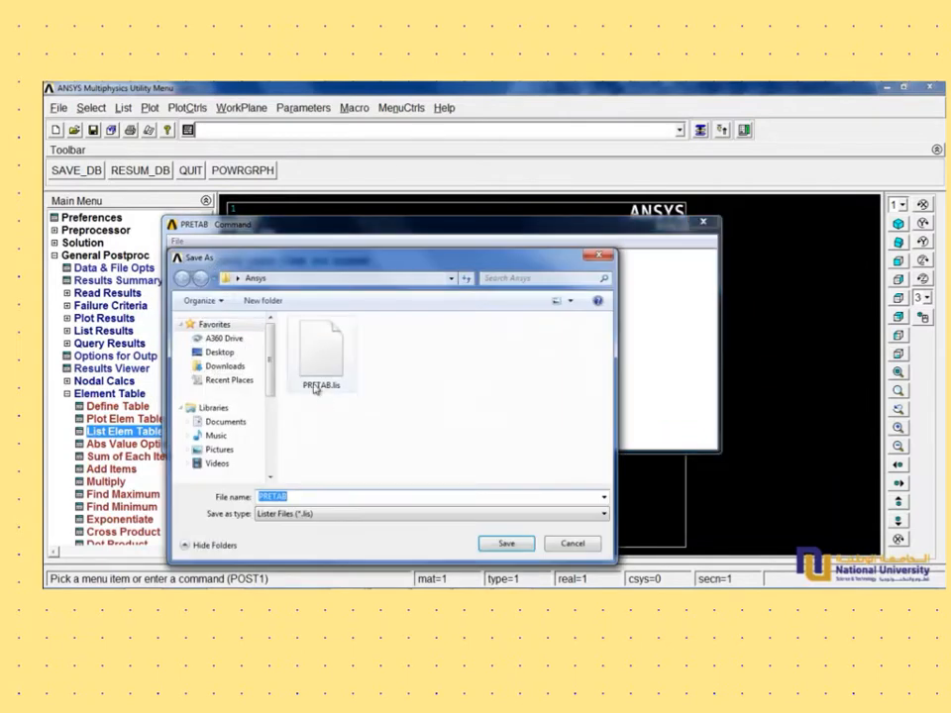
click(307, 496)
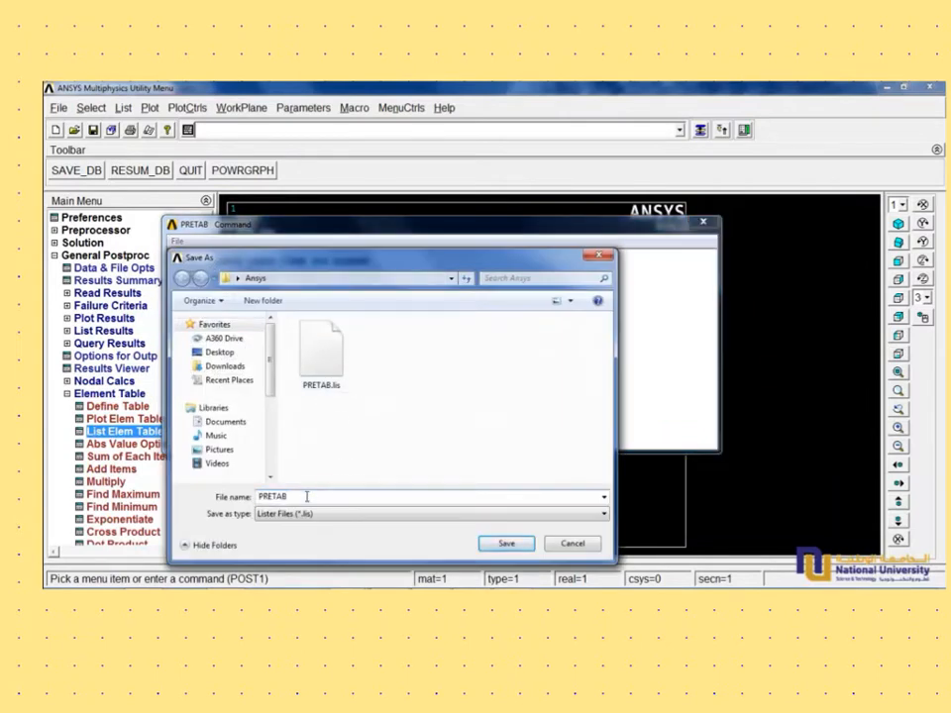
drag(307, 496, 201, 500)
text(St)
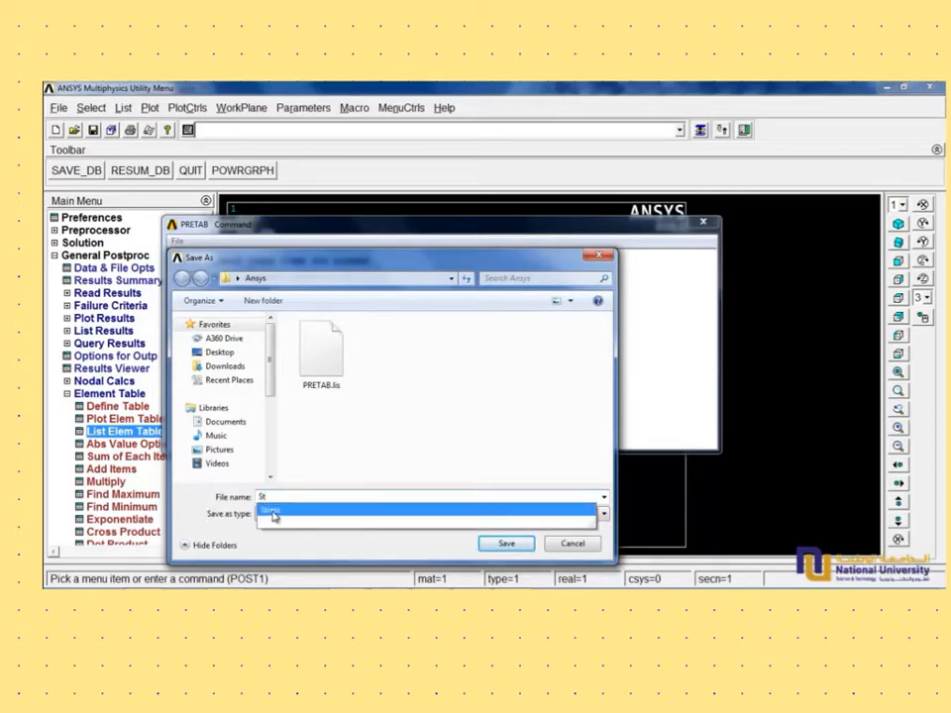
click(274, 515)
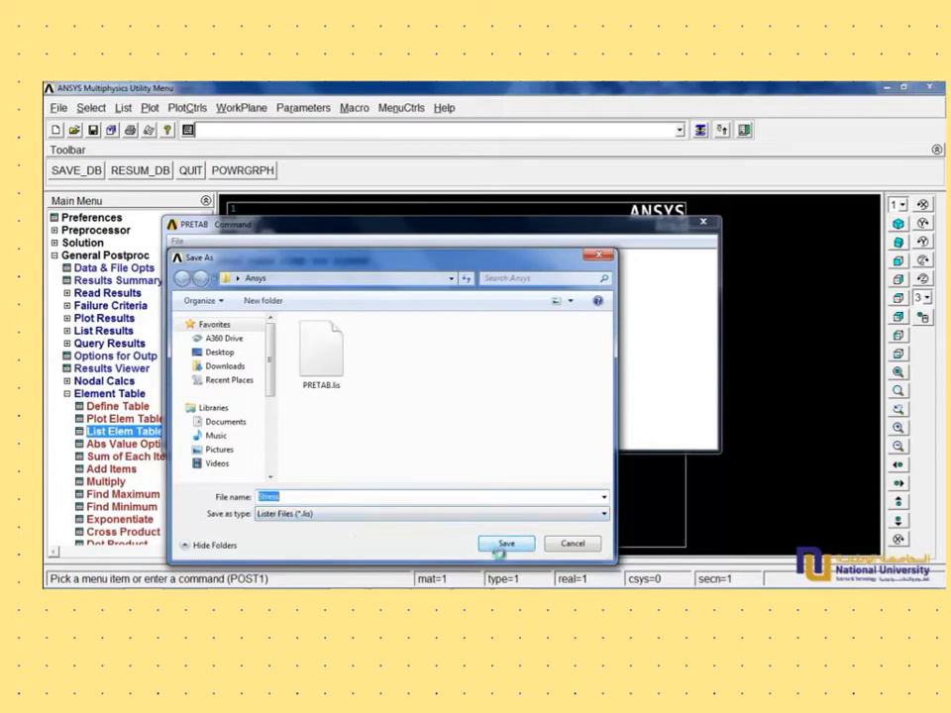
click(506, 544)
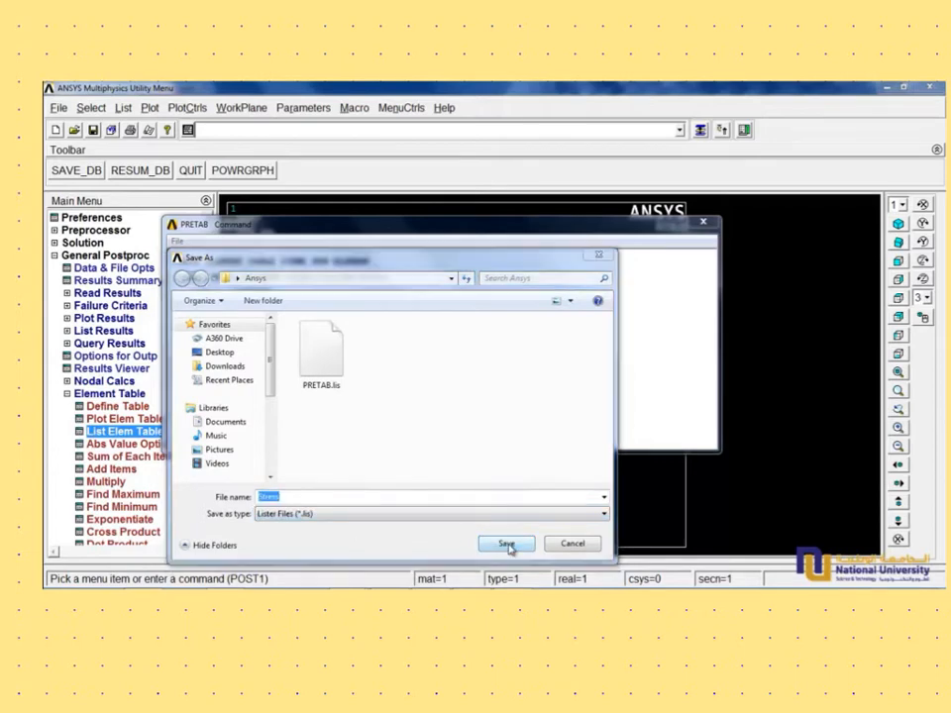
- Examine the per-element stresses and the minimum and maximum value blocks in the element table listing
click(533, 347)
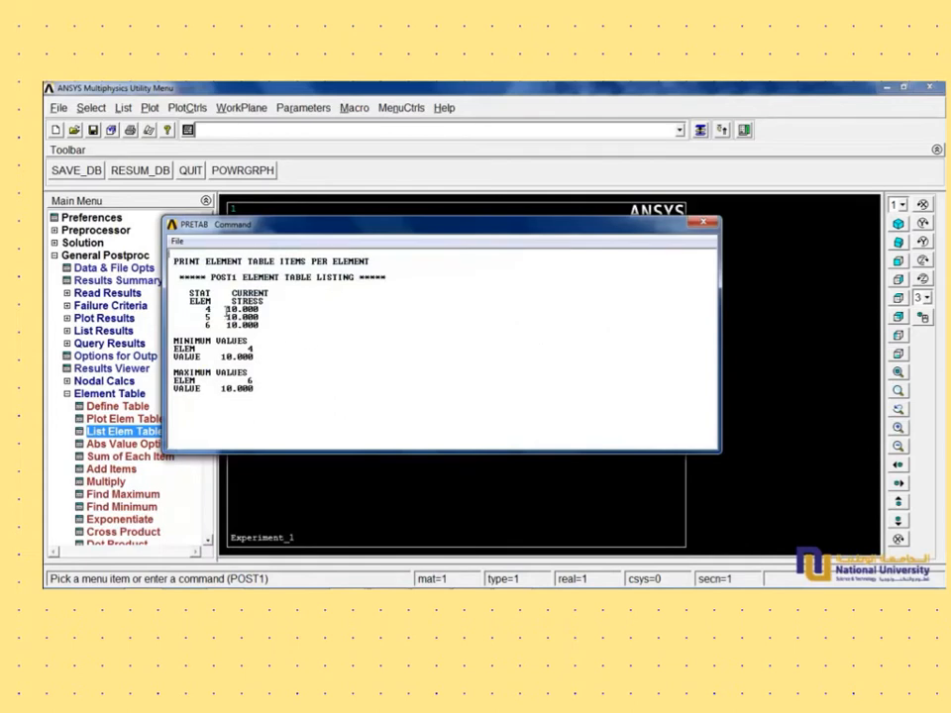
drag(227, 310, 170, 335)
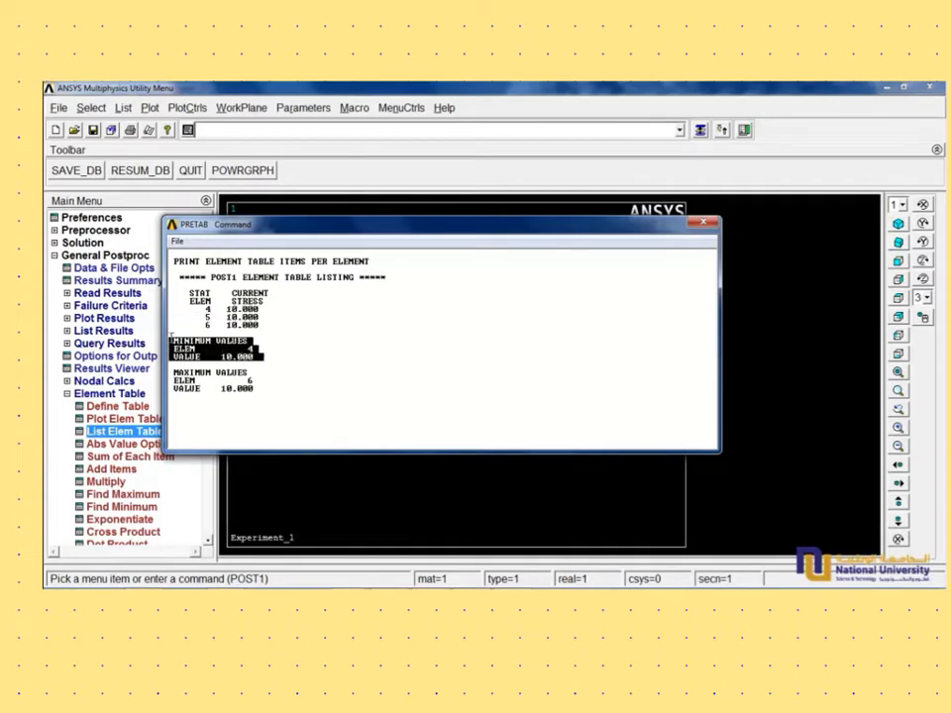
click(319, 366)
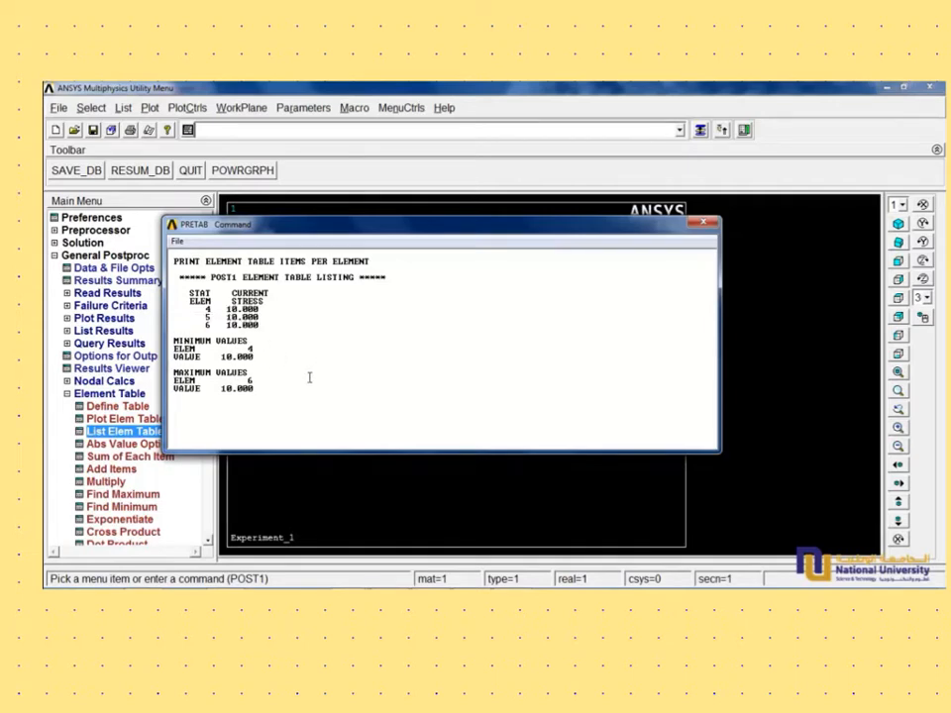
drag(265, 395, 170, 372)
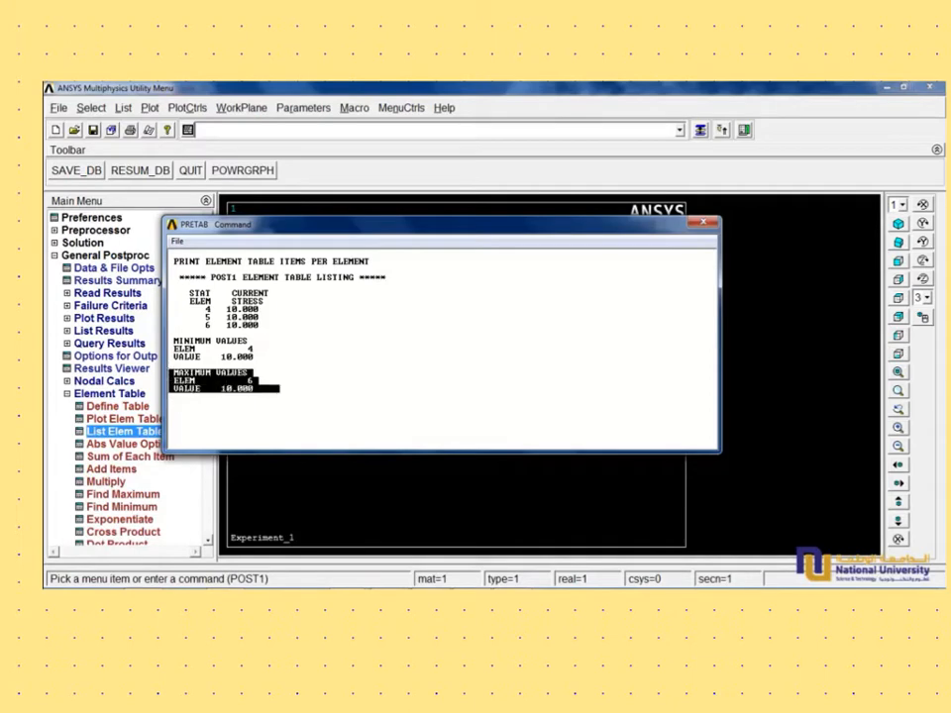
click(340, 393)
- Leave the element table commands and plot the deformed shape of the solved beam
click(109, 393)
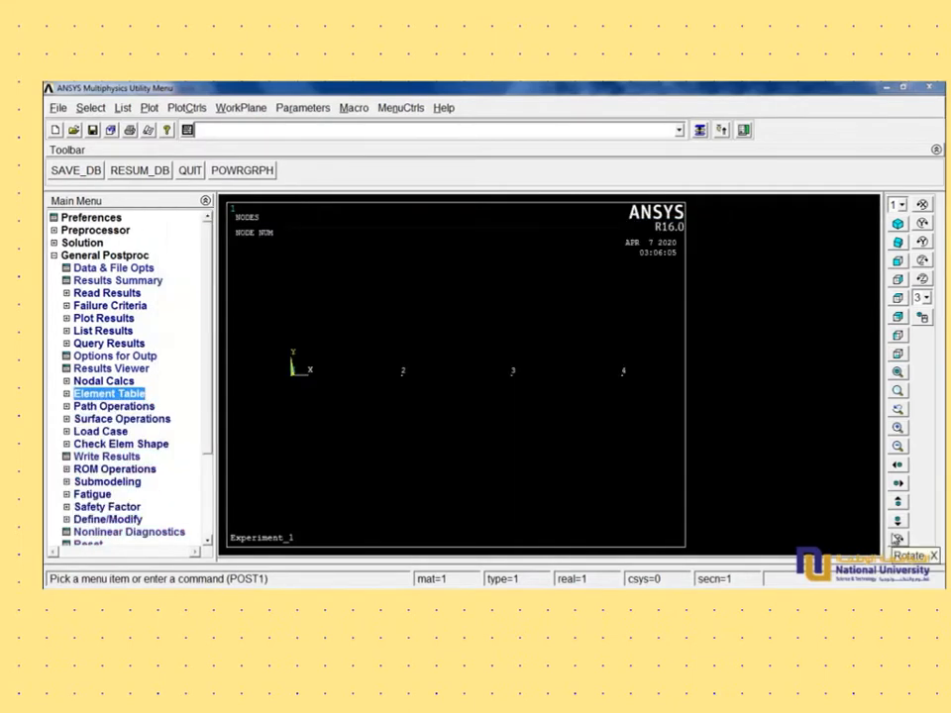
click(75, 320)
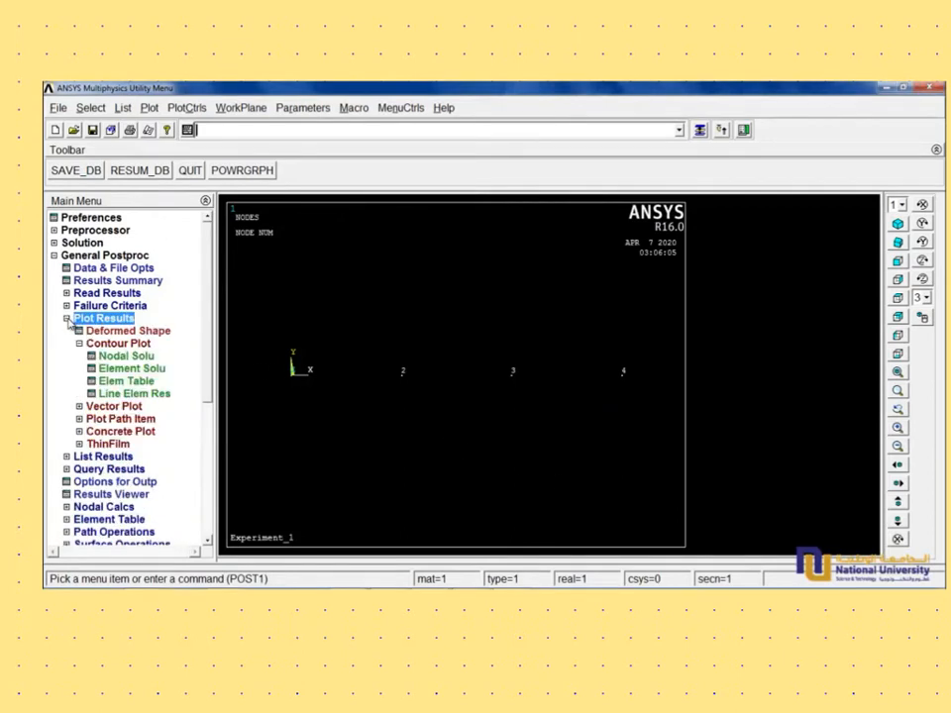
click(147, 333)
click(392, 389)
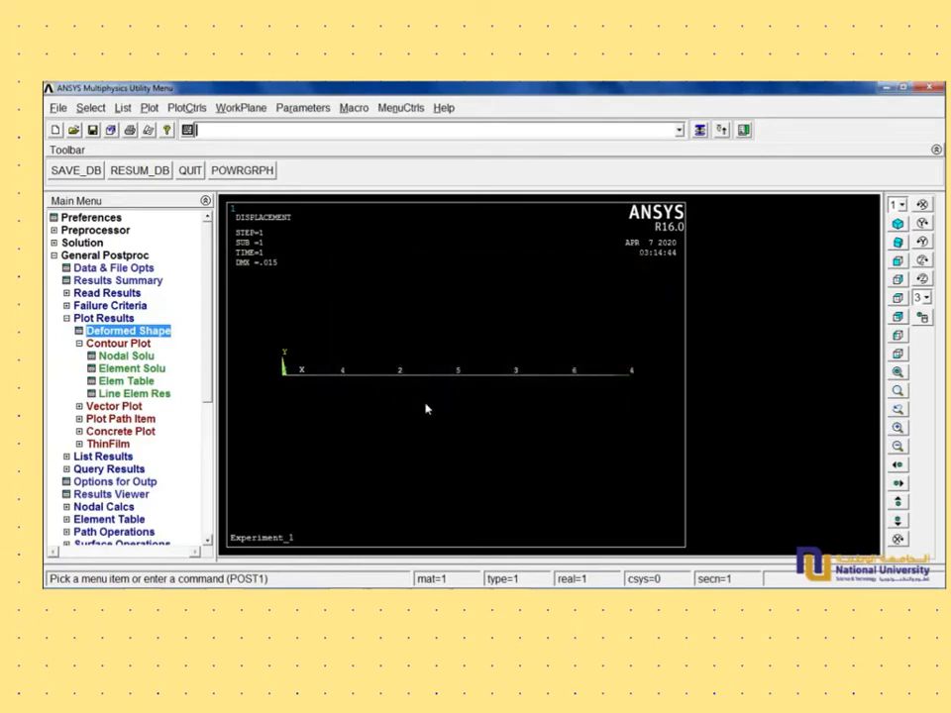
- Set element/attribute numbering to No numbering in the plot numbering controls and replot
click(188, 107)
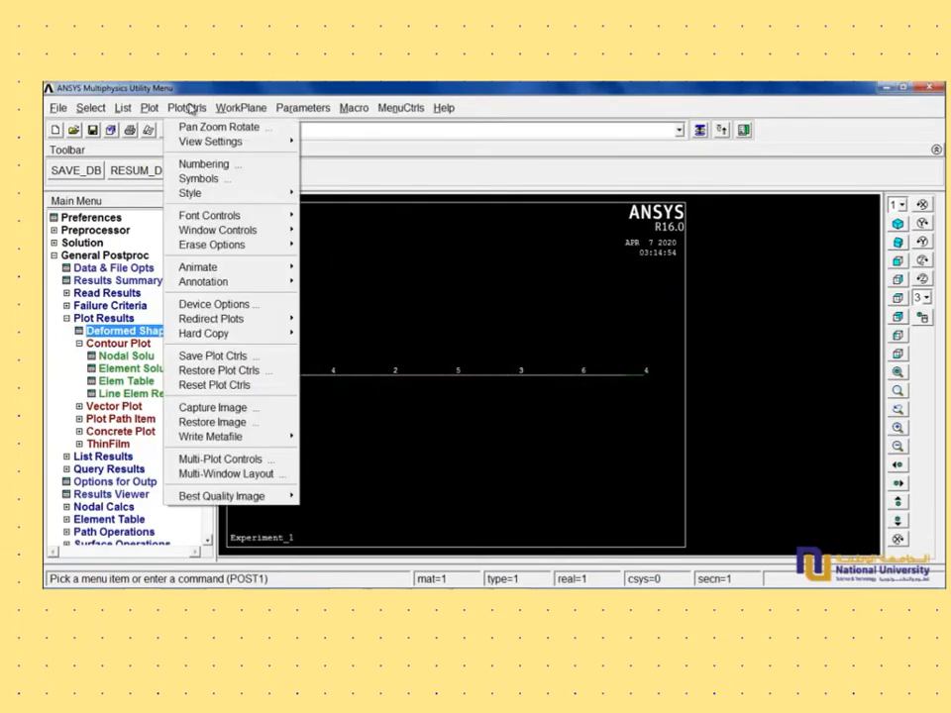
click(206, 163)
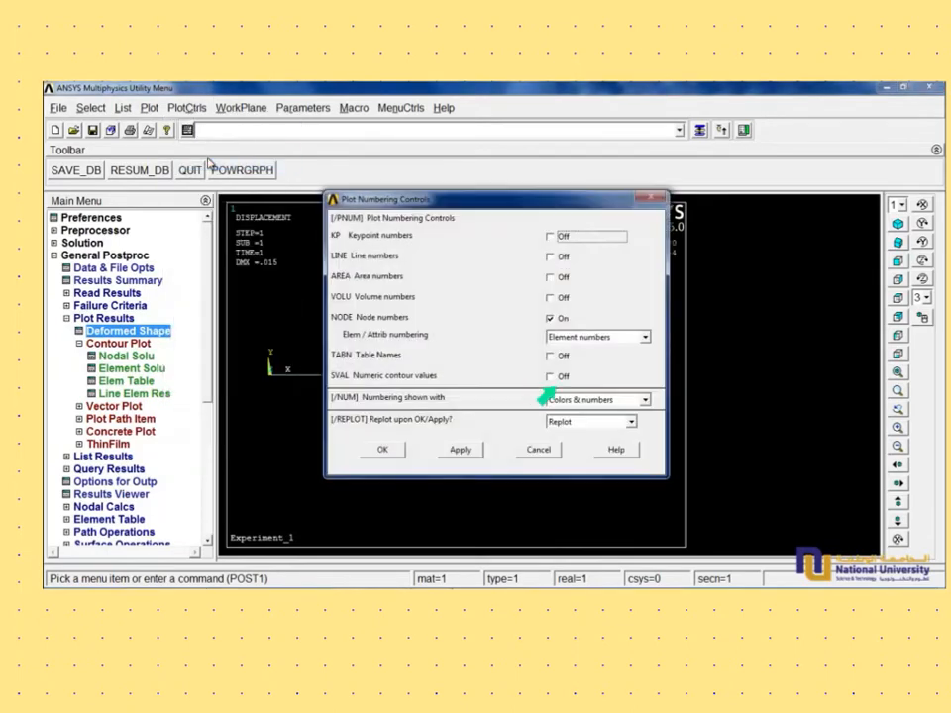
click(632, 340)
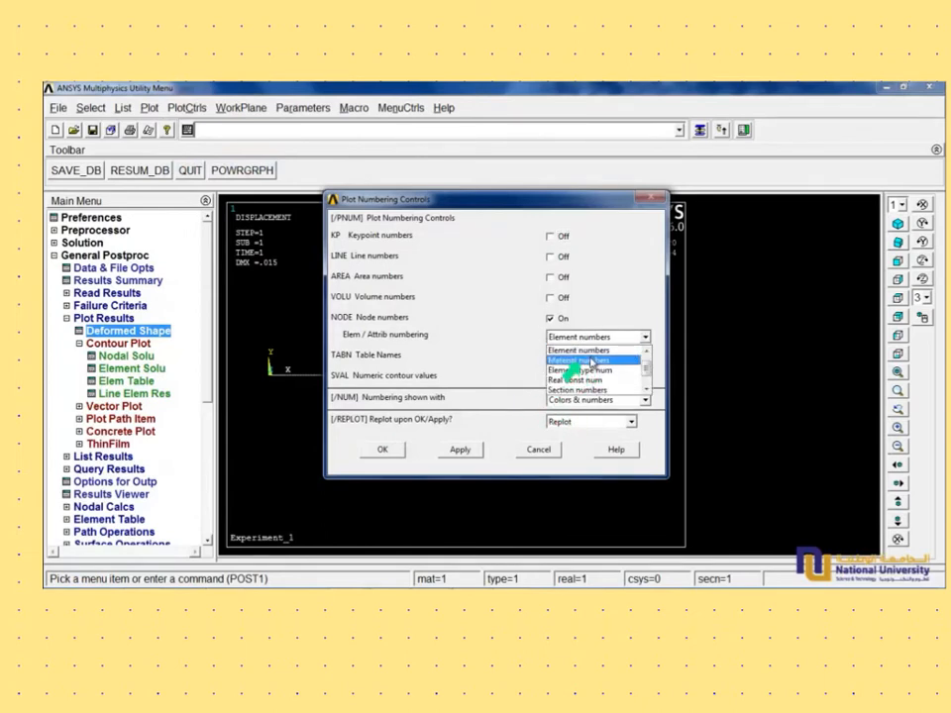
scroll(584, 362, up, 1)
click(584, 350)
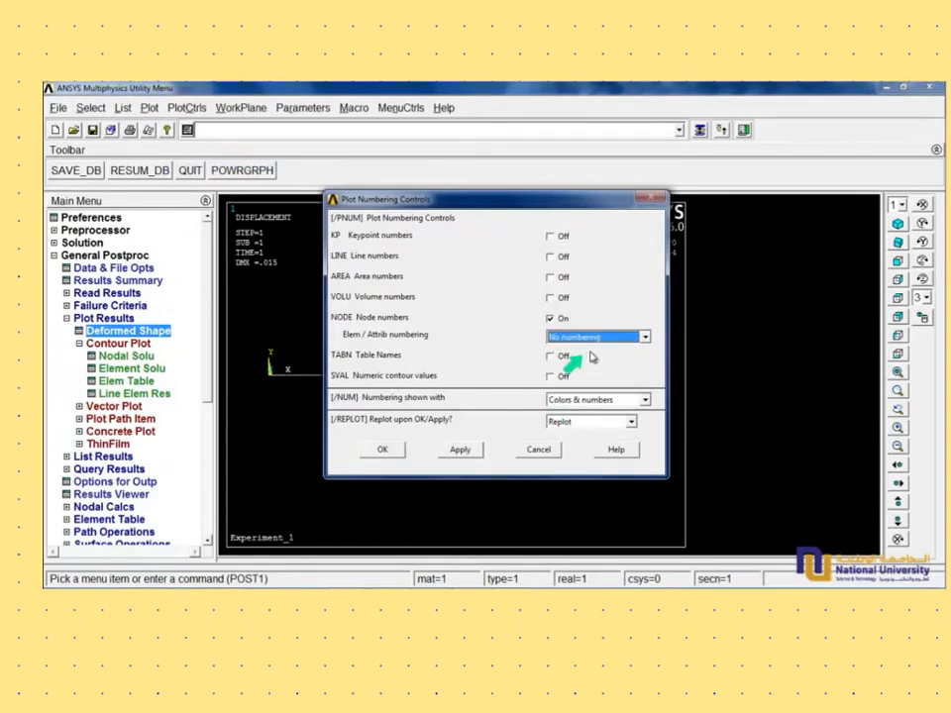
click(382, 448)
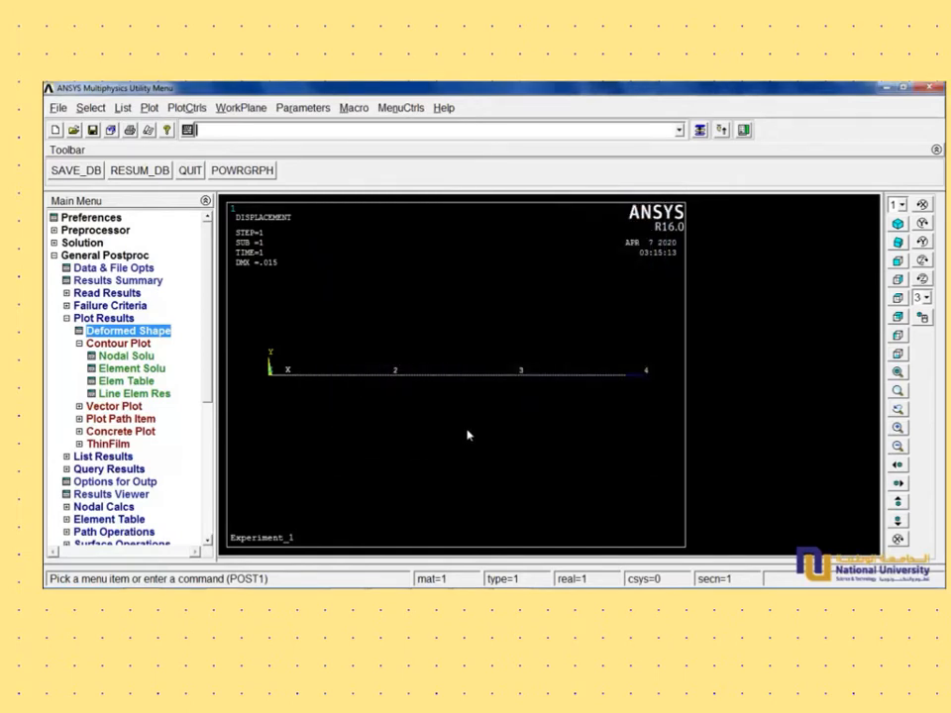
- Capture an image of the deformed shape plot and save it as a bitmap over the existing Formed_Deformed_Sape file
click(188, 108)
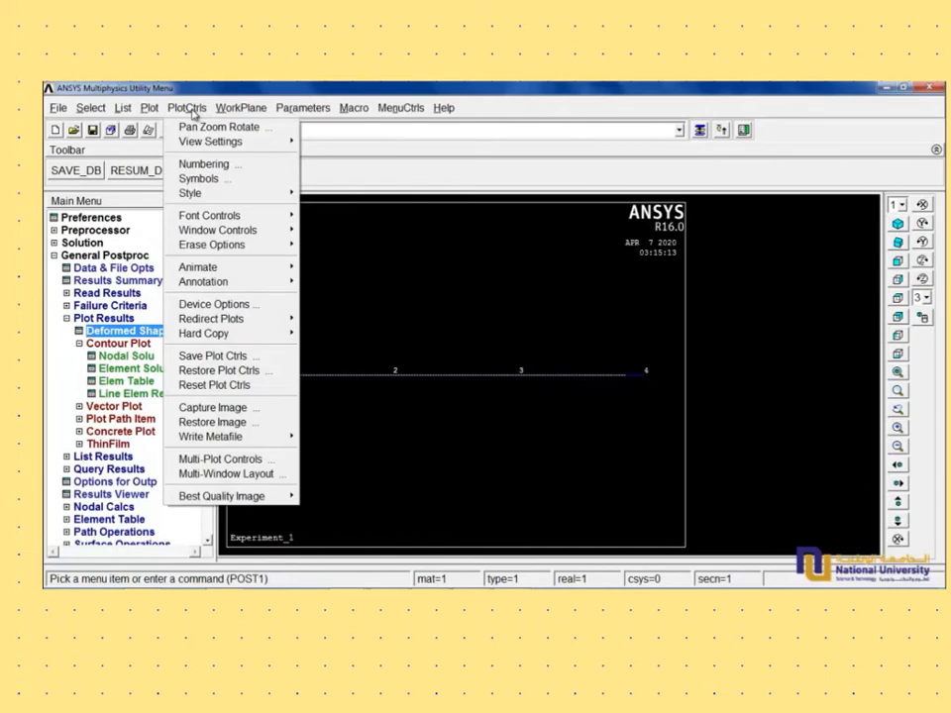
click(425, 264)
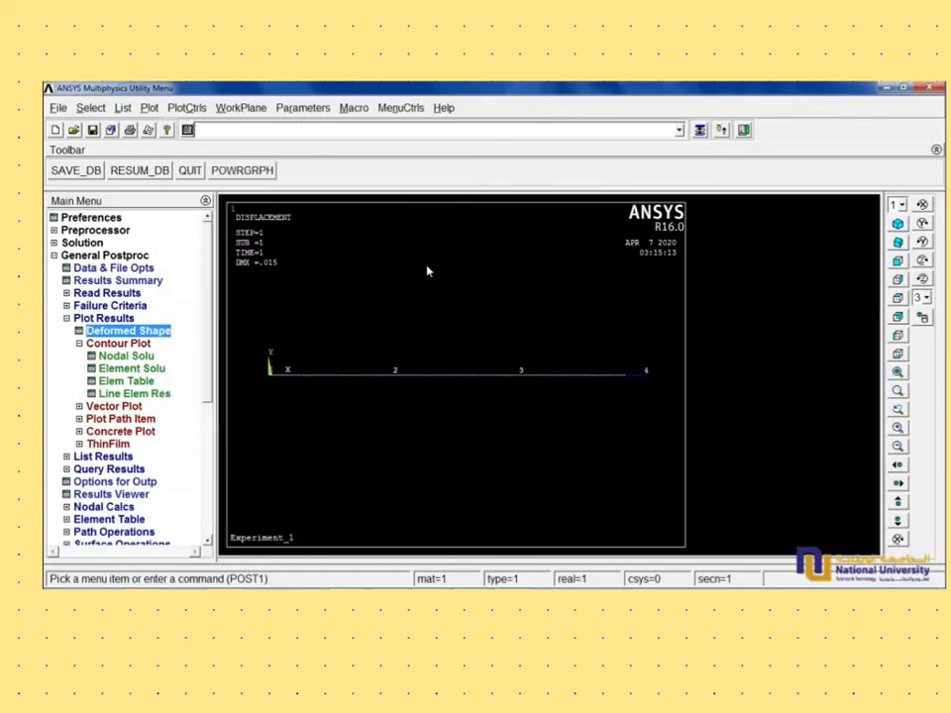
click(190, 108)
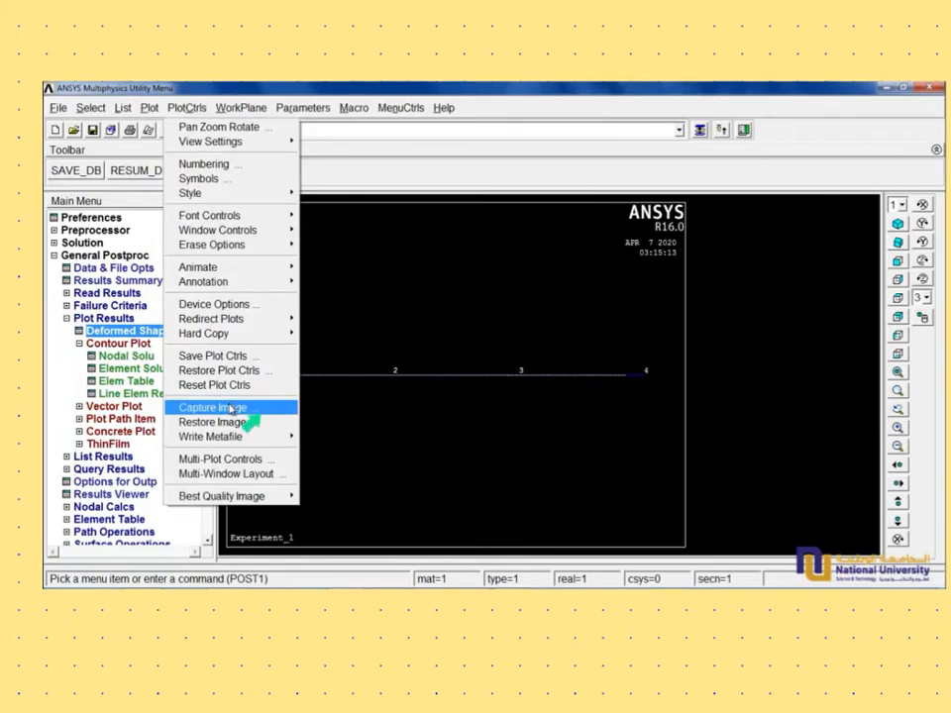
click(231, 408)
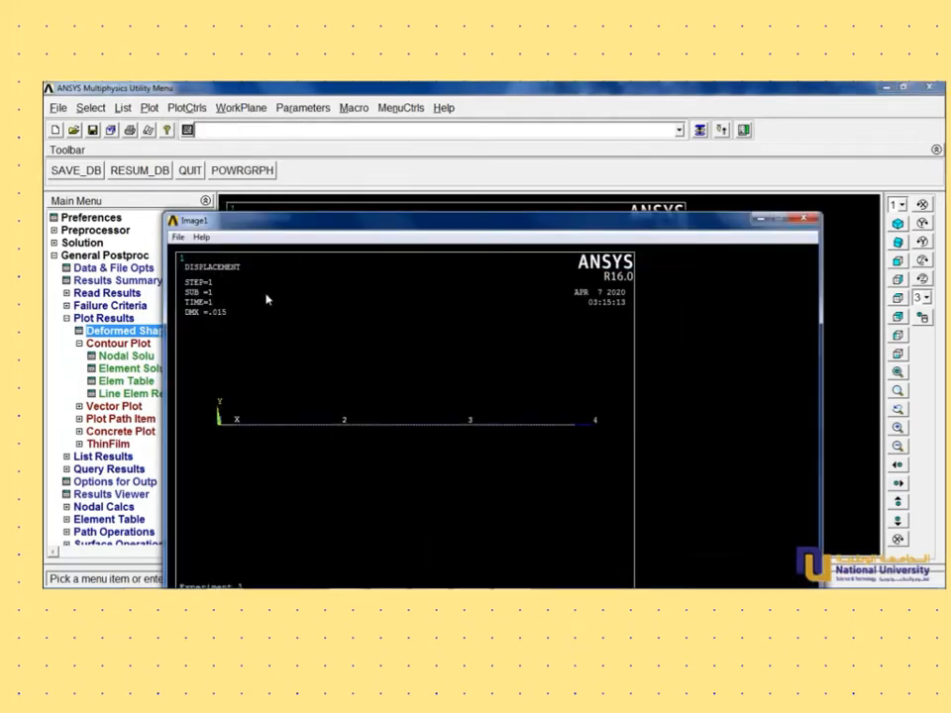
click(178, 237)
click(208, 254)
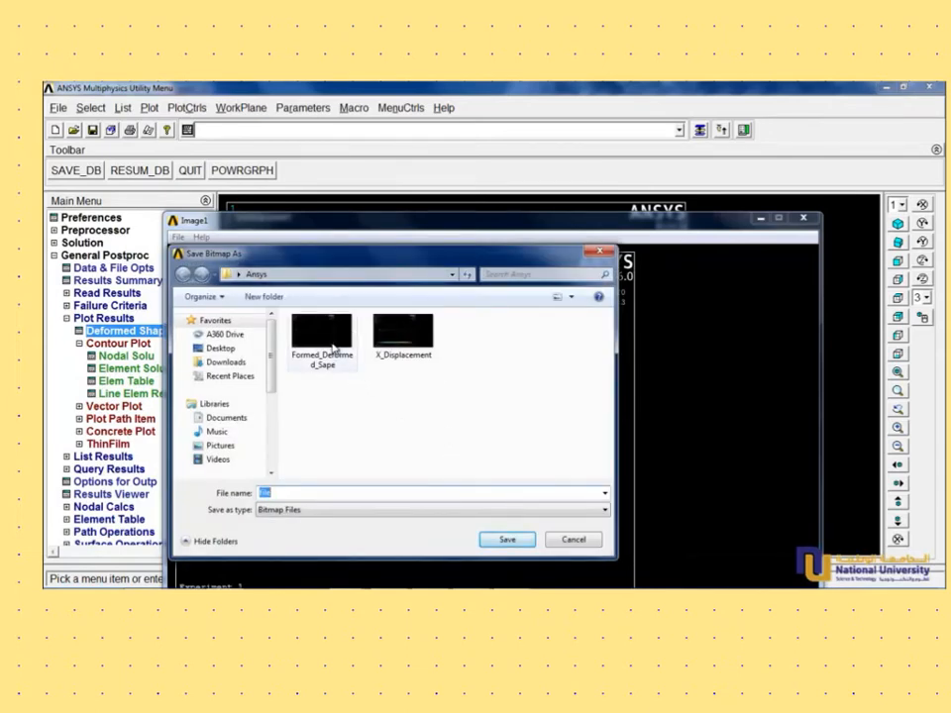
click(334, 348)
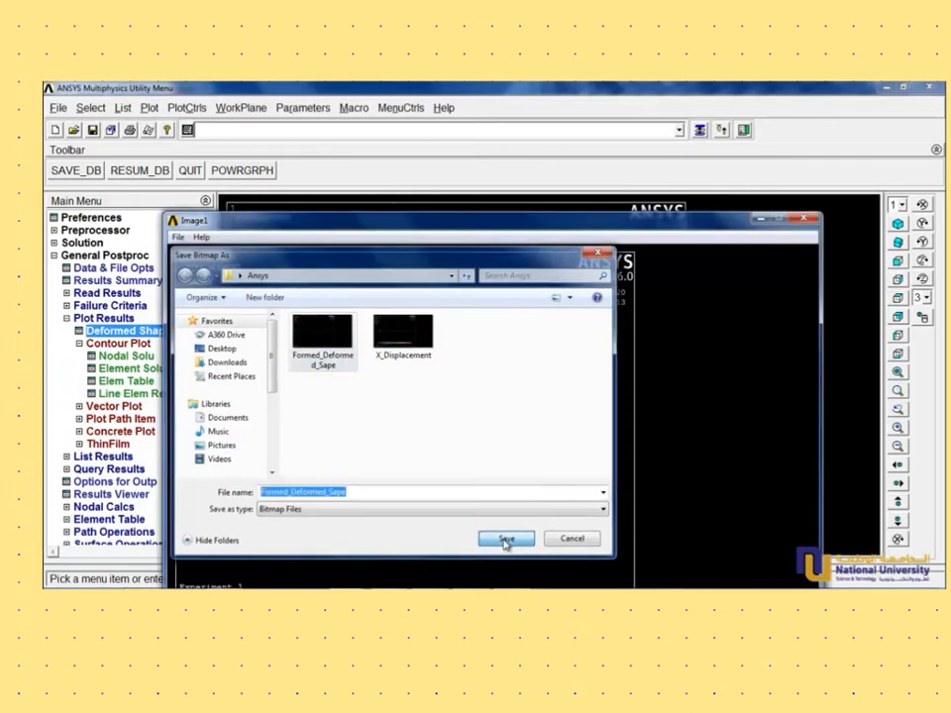
click(506, 541)
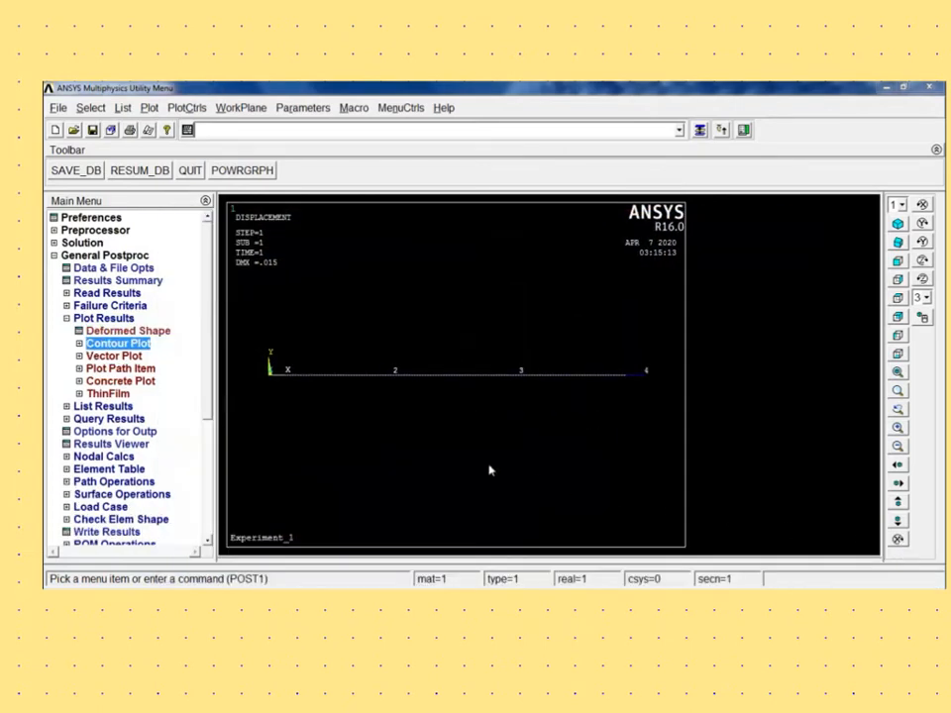
- Contour plot the nodal DOF solution for X-Component of displacement, using Deformed shape with undeformed model
click(79, 344)
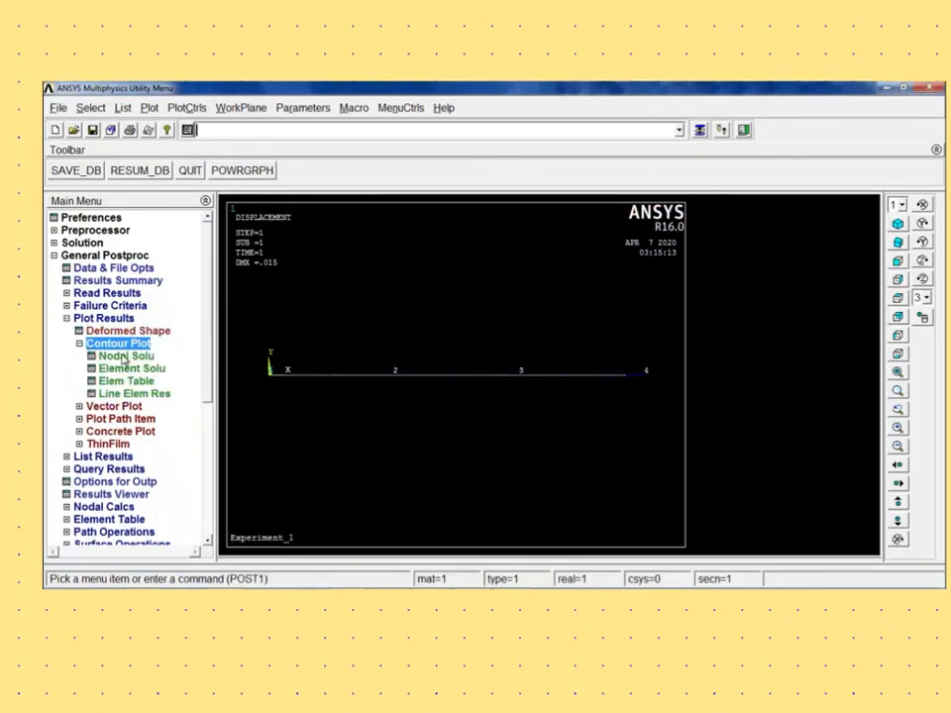
click(126, 356)
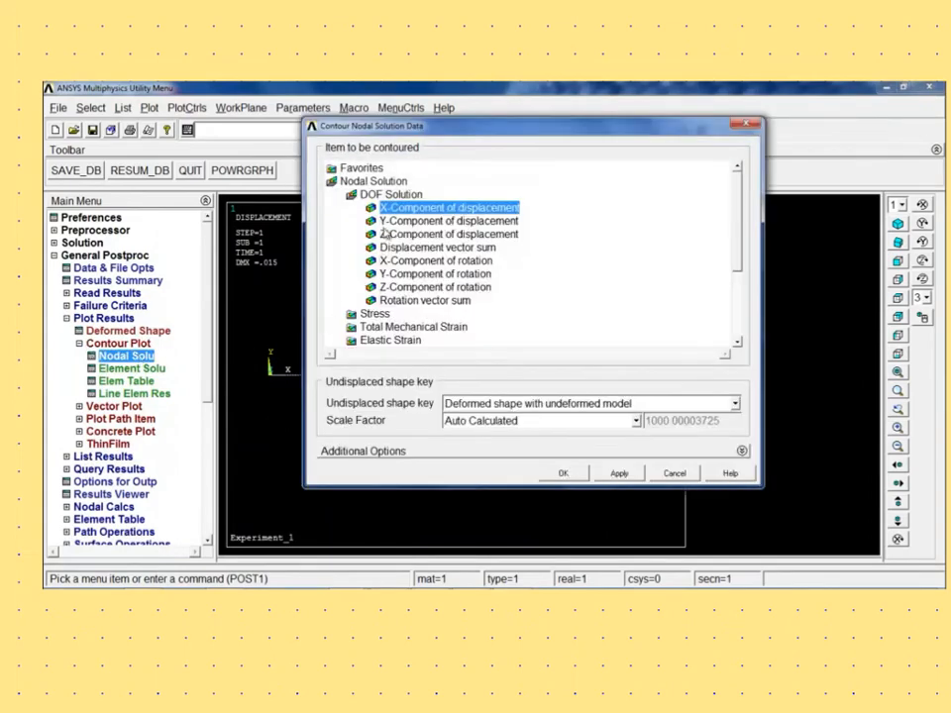
double_click(394, 196)
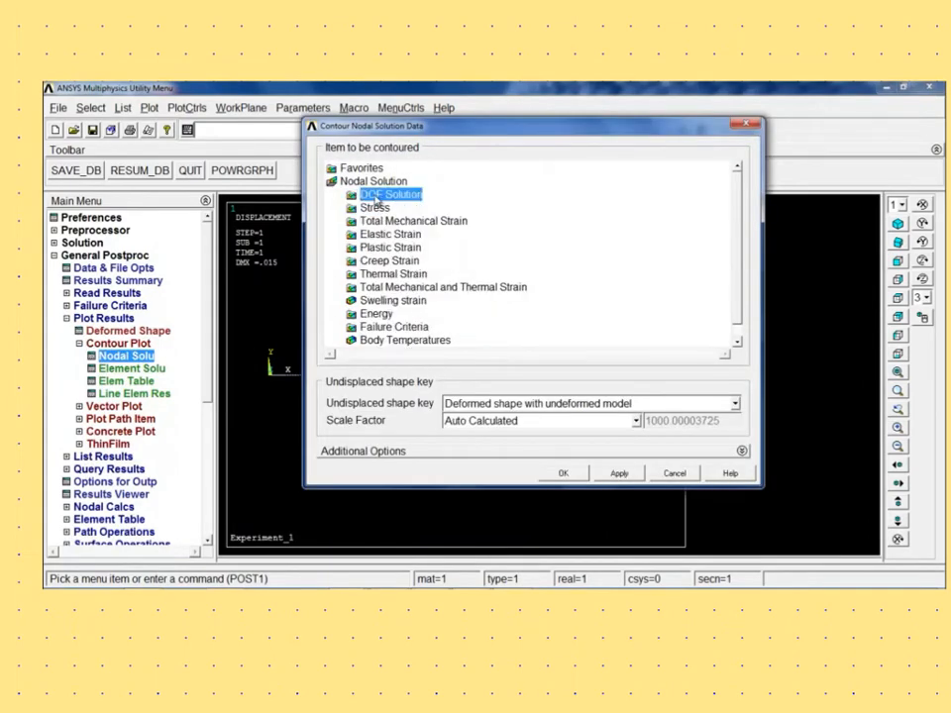
double_click(393, 197)
click(403, 209)
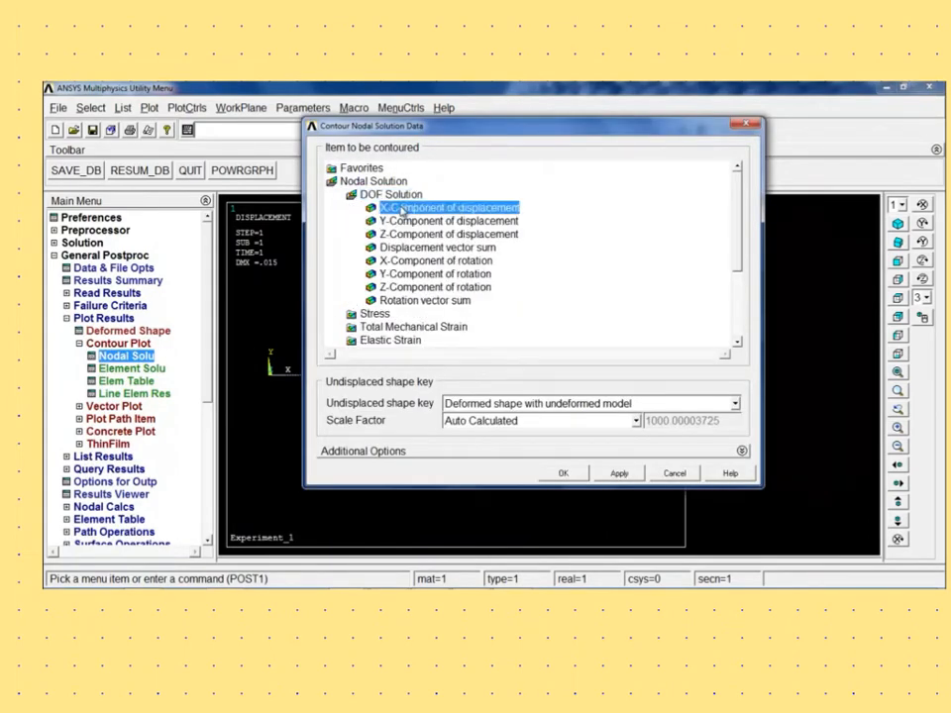
click(570, 404)
click(566, 420)
click(562, 475)
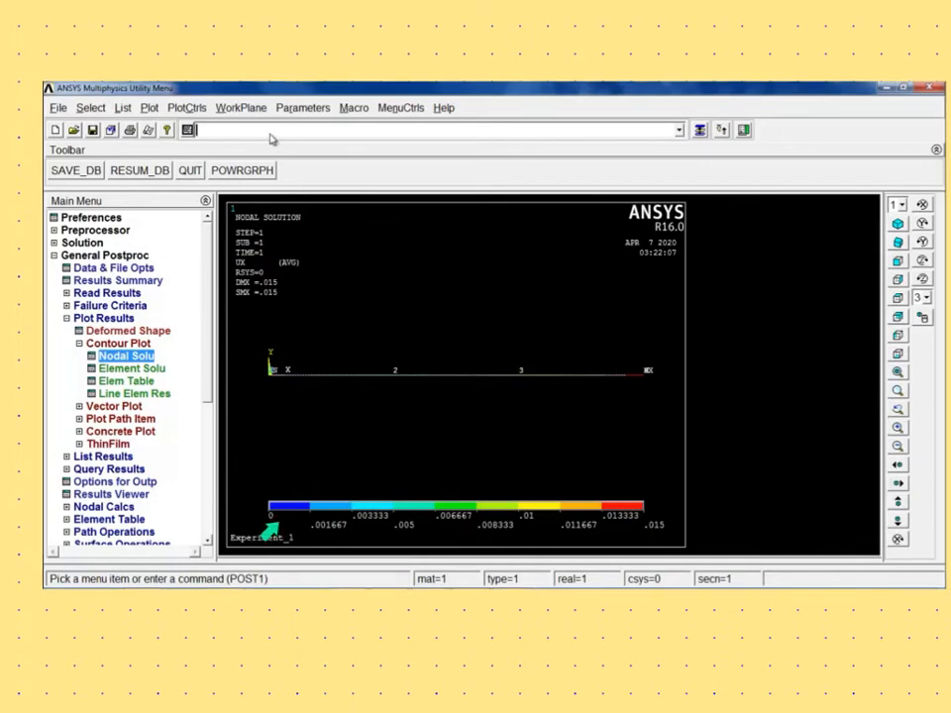
- Capture an image of the X-displacement contour plot and save it as a bitmap over the existing X_Displacement file
click(198, 109)
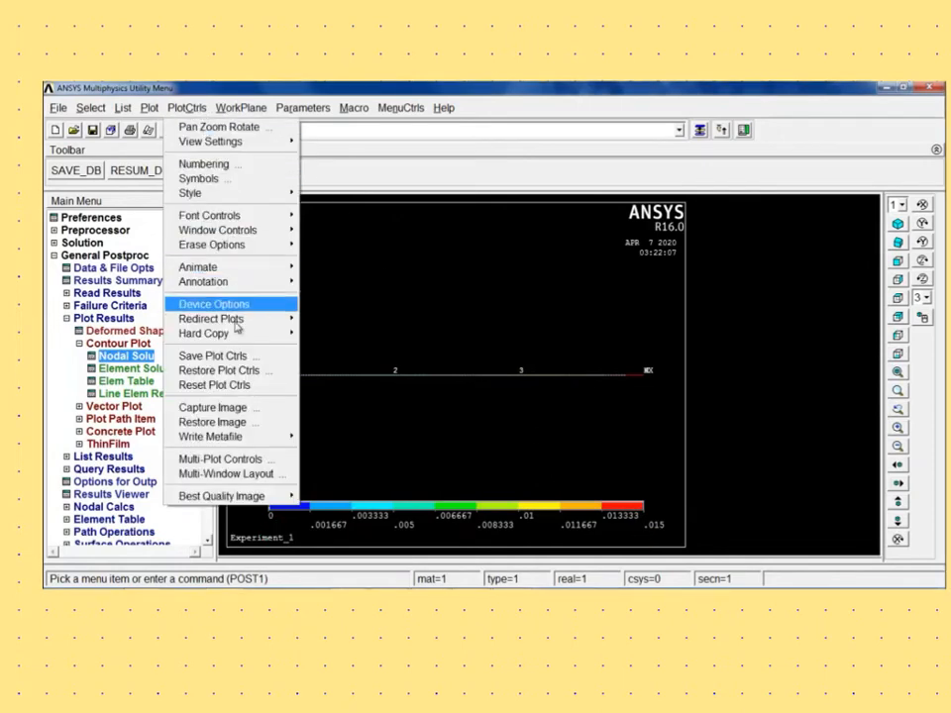
click(212, 407)
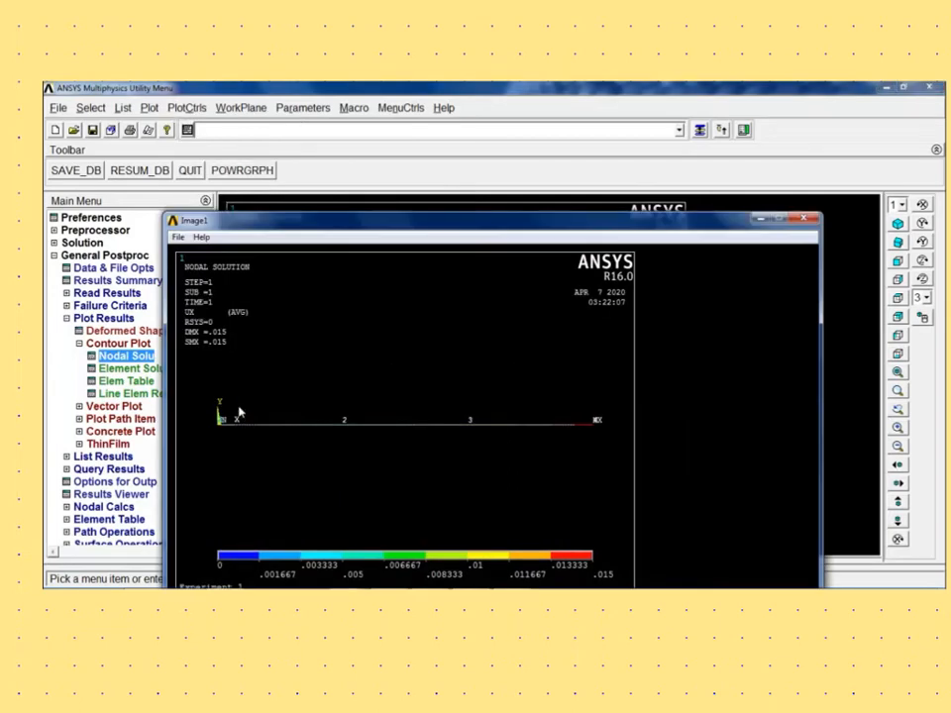
drag(303, 223, 327, 140)
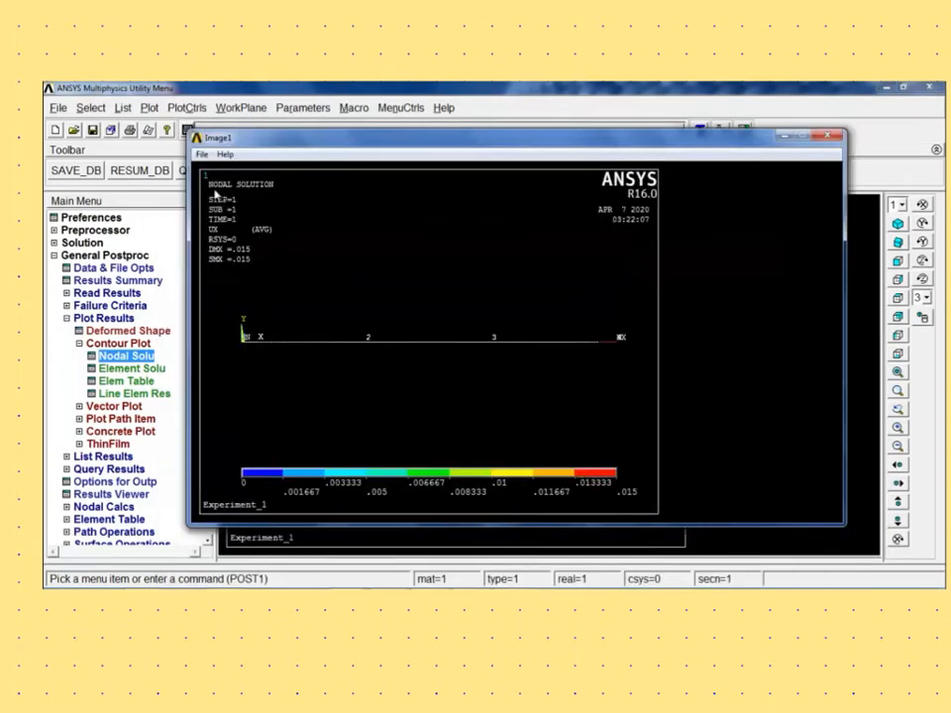
click(202, 155)
click(229, 170)
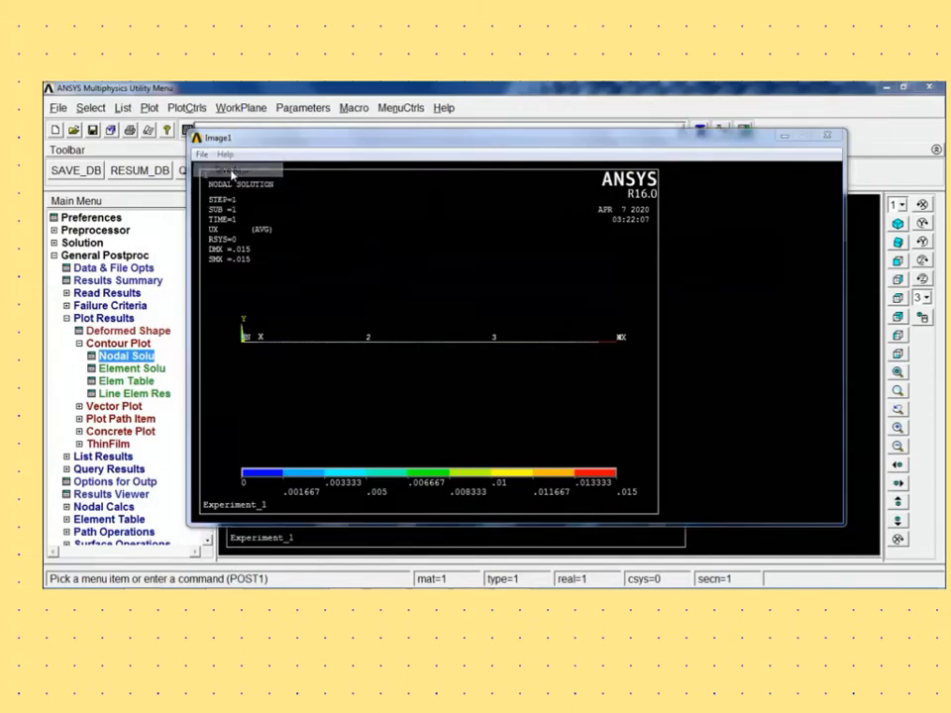
click(418, 256)
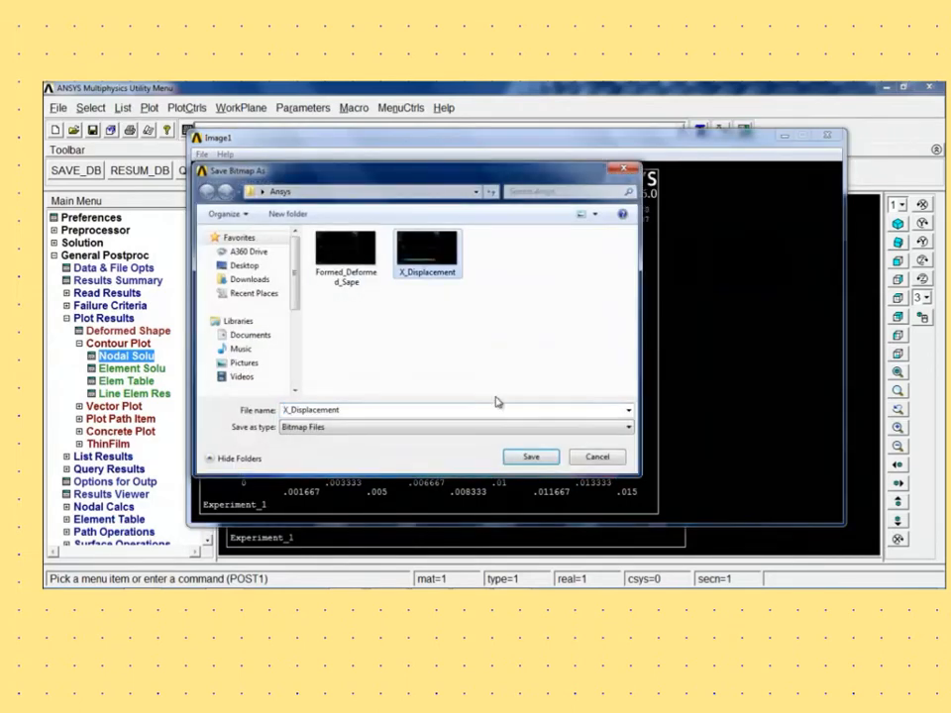
click(533, 458)
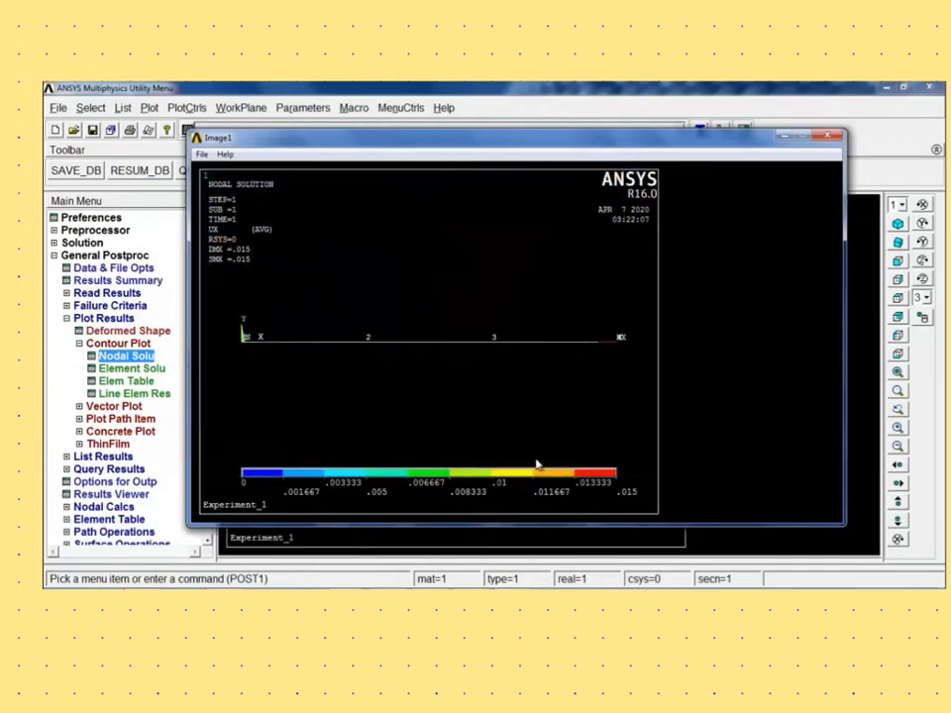
click(827, 136)
- Animate the deformed results for DOF solution Translation UX with 10 frames and a 0.5 second time delay
click(187, 109)
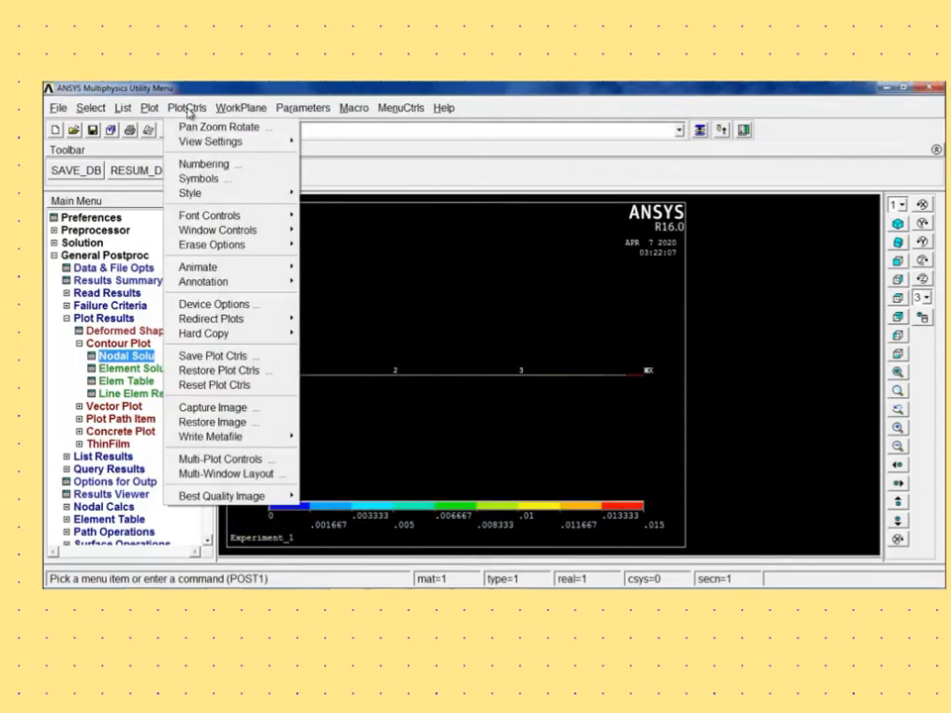
mouse_move(215, 269)
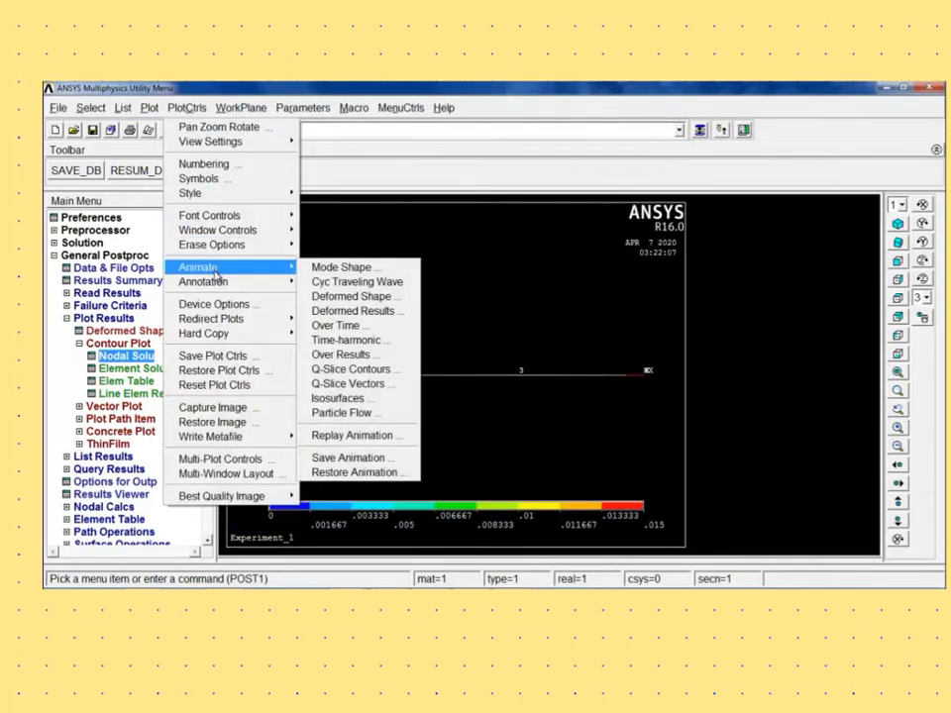
click(388, 313)
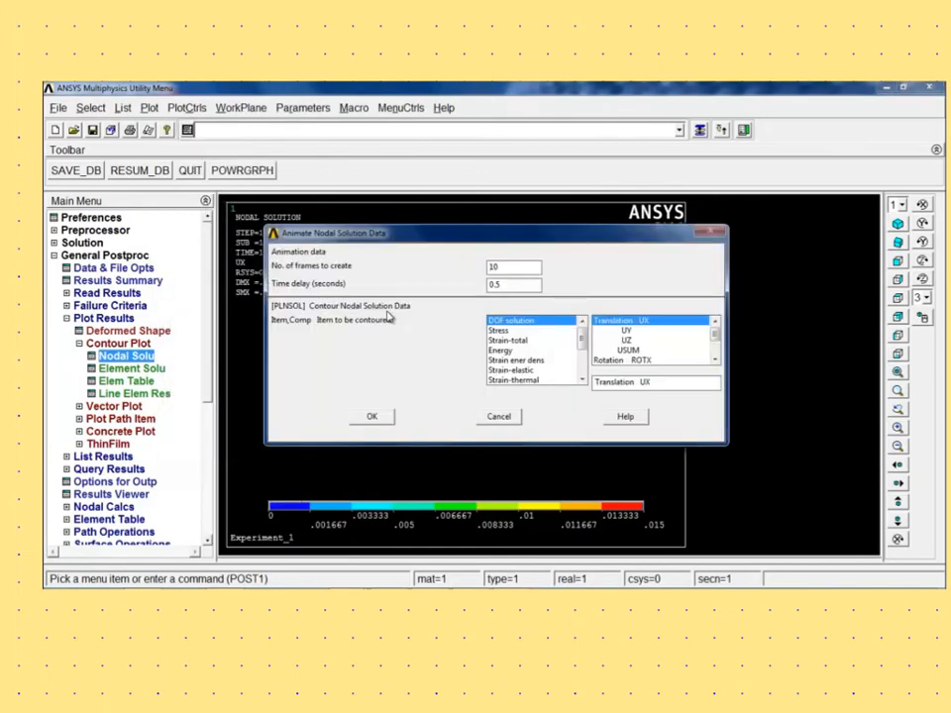
click(372, 417)
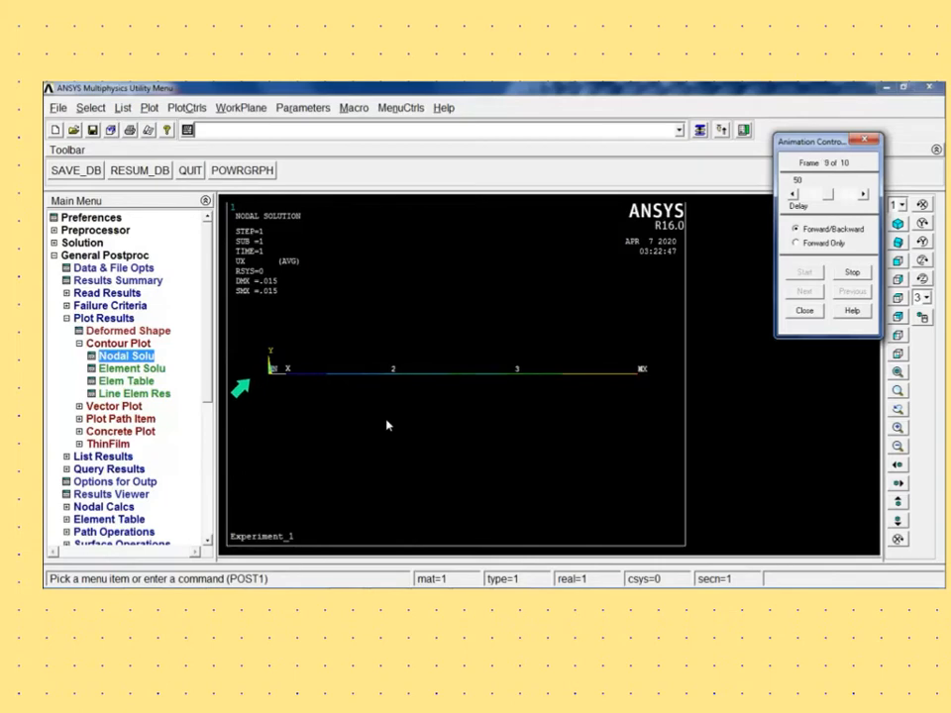
- List the nodal DOF solution for X-Component of displacement and examine the UX values per node and the maximum absolute value
click(66, 318)
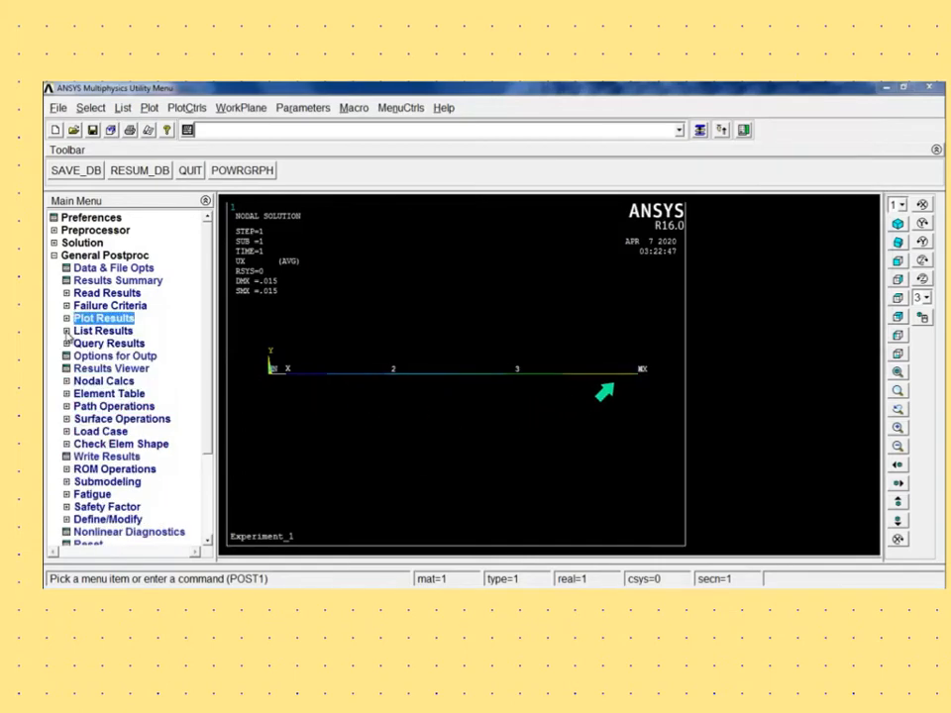
click(67, 331)
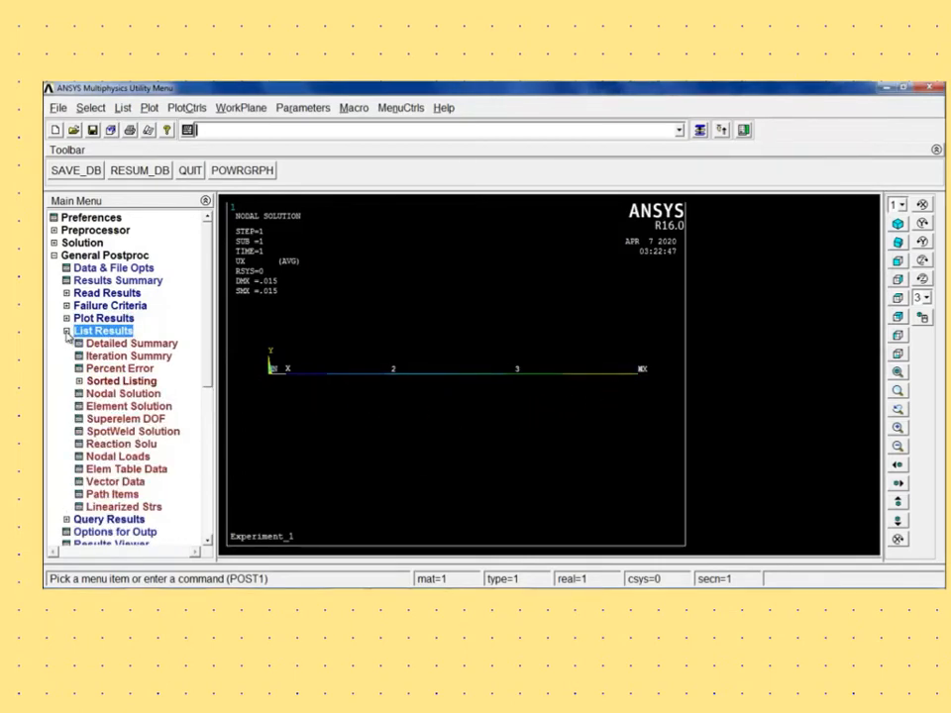
click(123, 393)
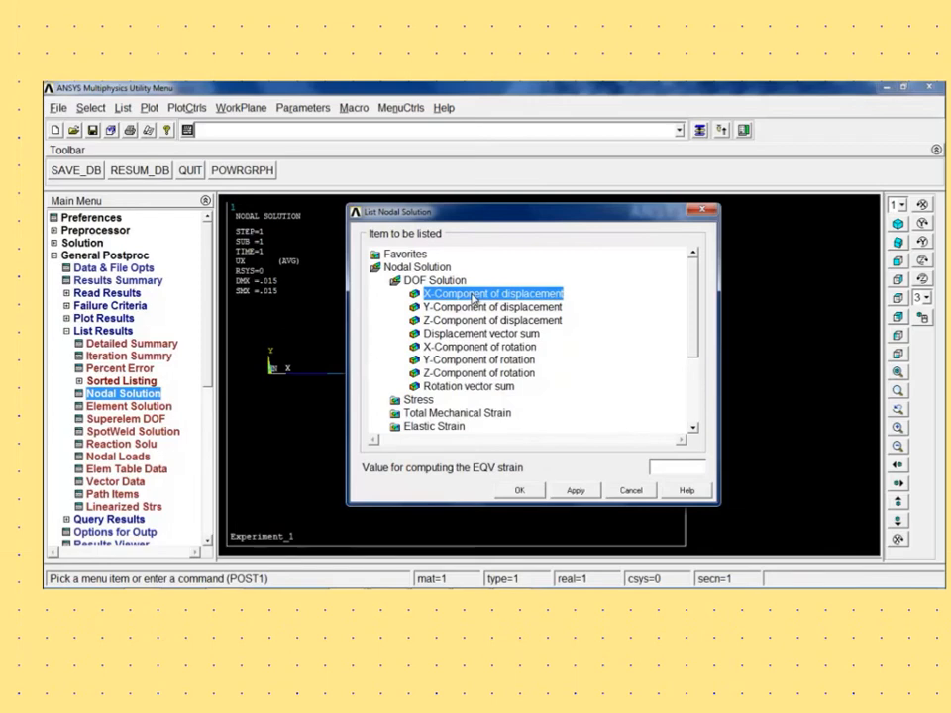
click(518, 492)
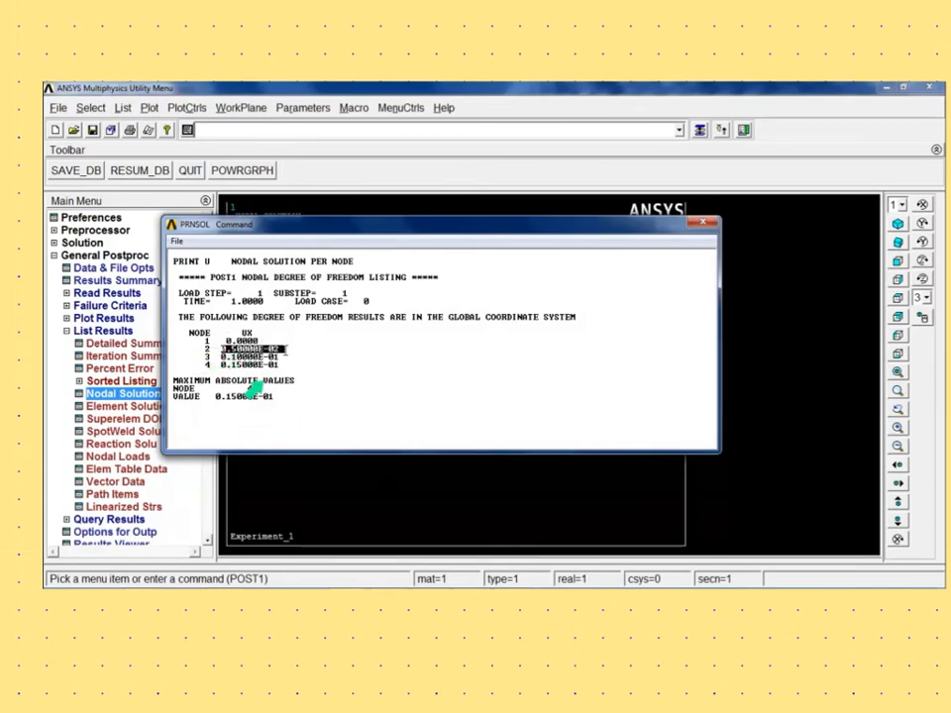
drag(223, 357, 298, 357)
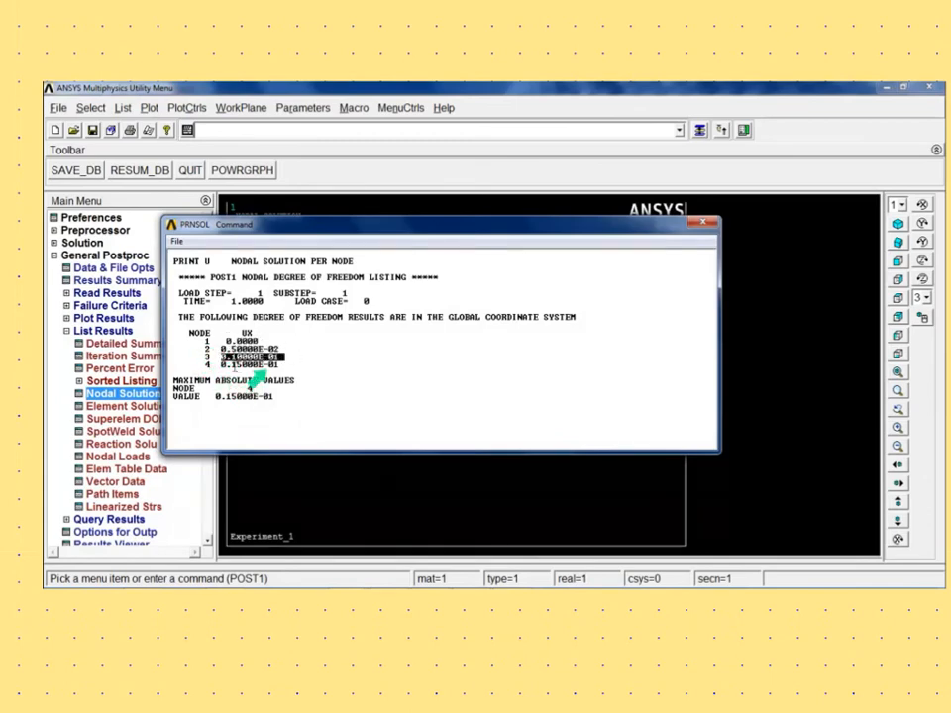
drag(218, 366, 286, 367)
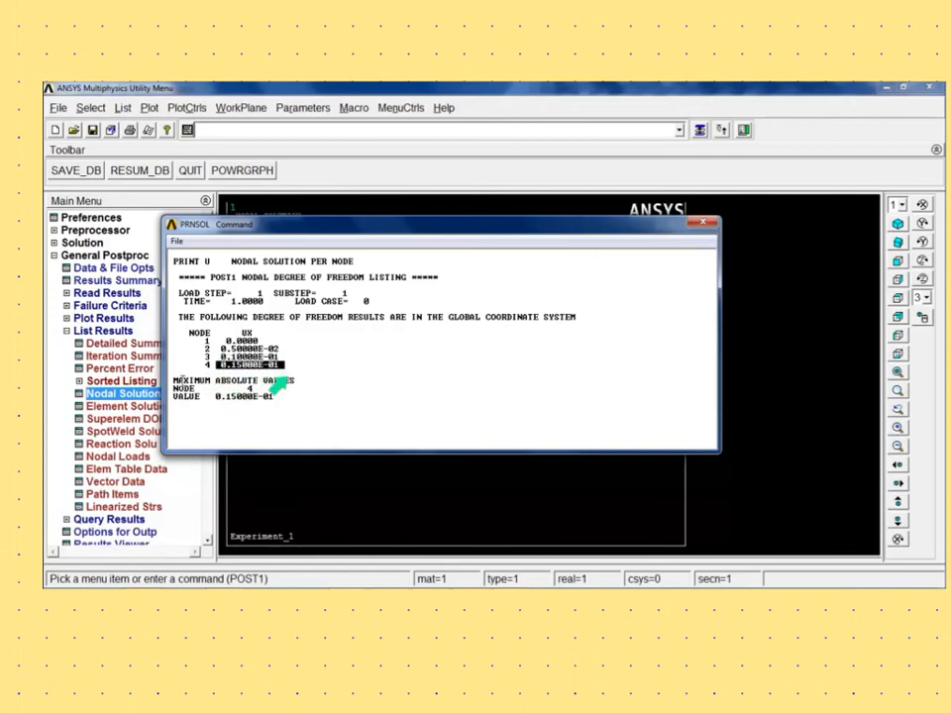
drag(173, 379, 285, 400)
click(288, 417)
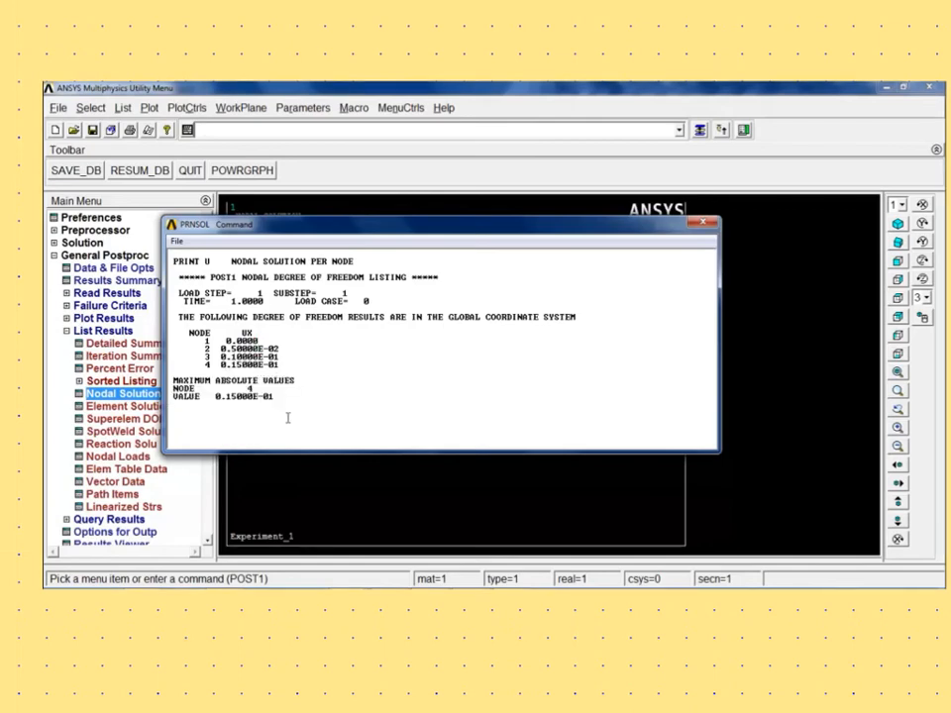
- Save the nodal displacement listing as a lister file named displacement in the Ansys folder
click(177, 241)
click(202, 261)
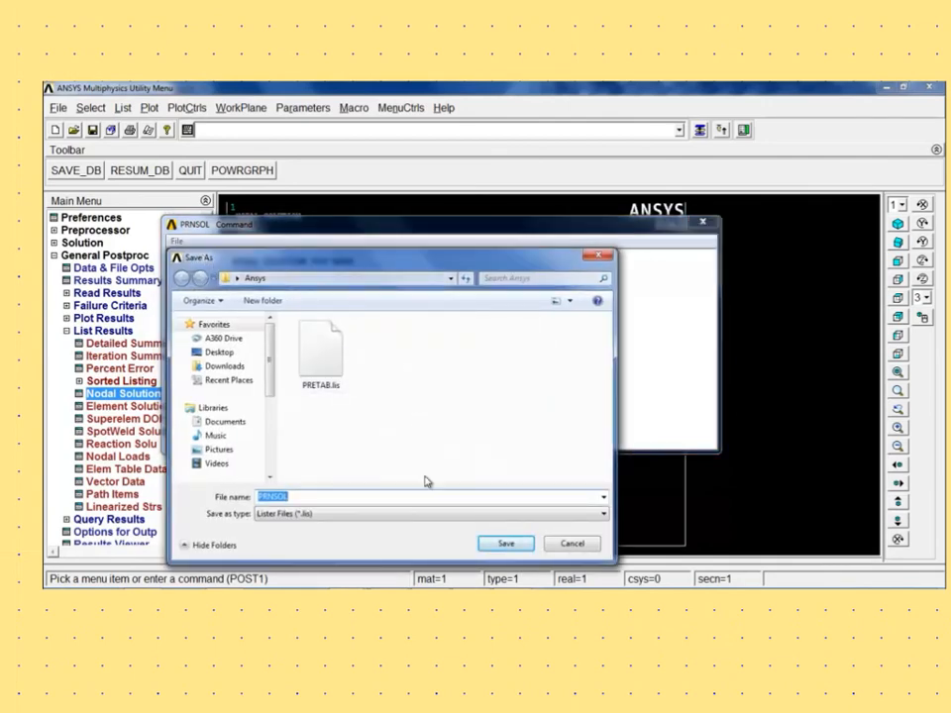
drag(376, 265, 594, 243)
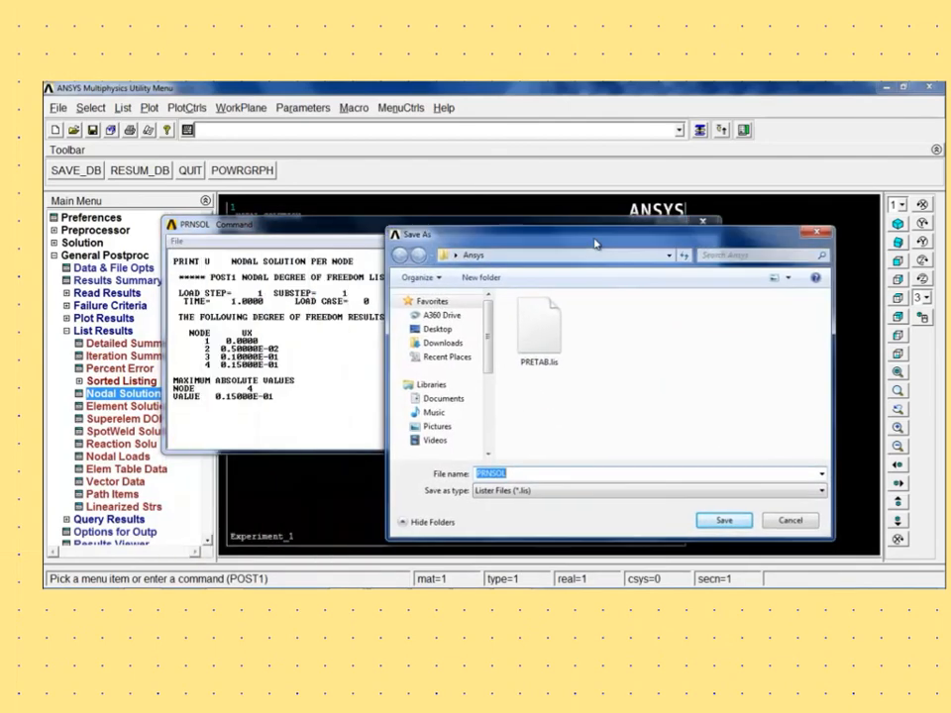
click(525, 478)
drag(525, 473, 442, 478)
text(dis)
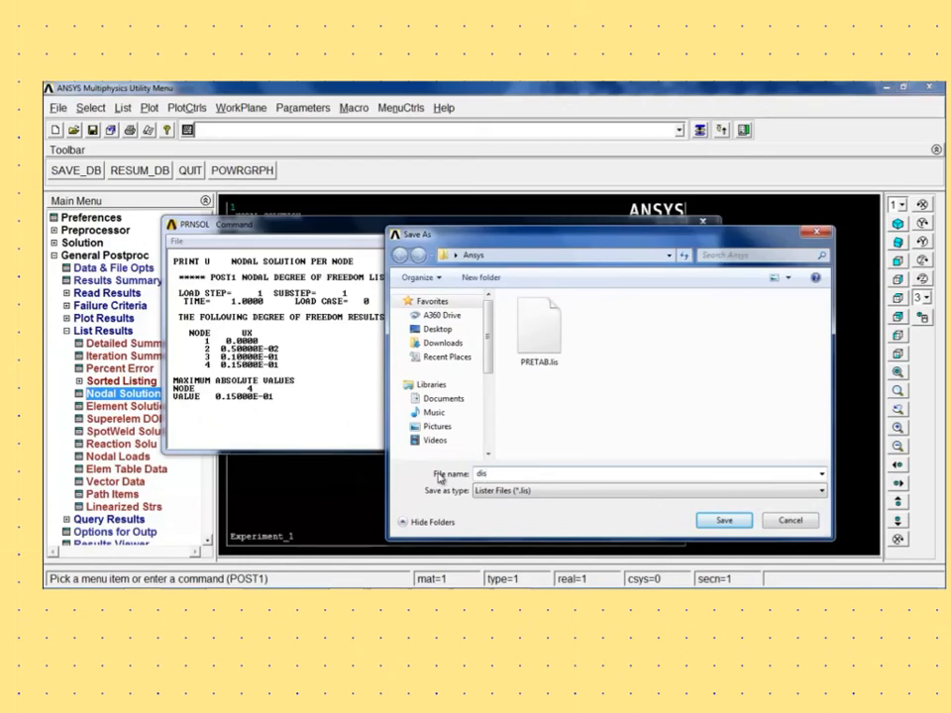
text(placement)
click(725, 522)
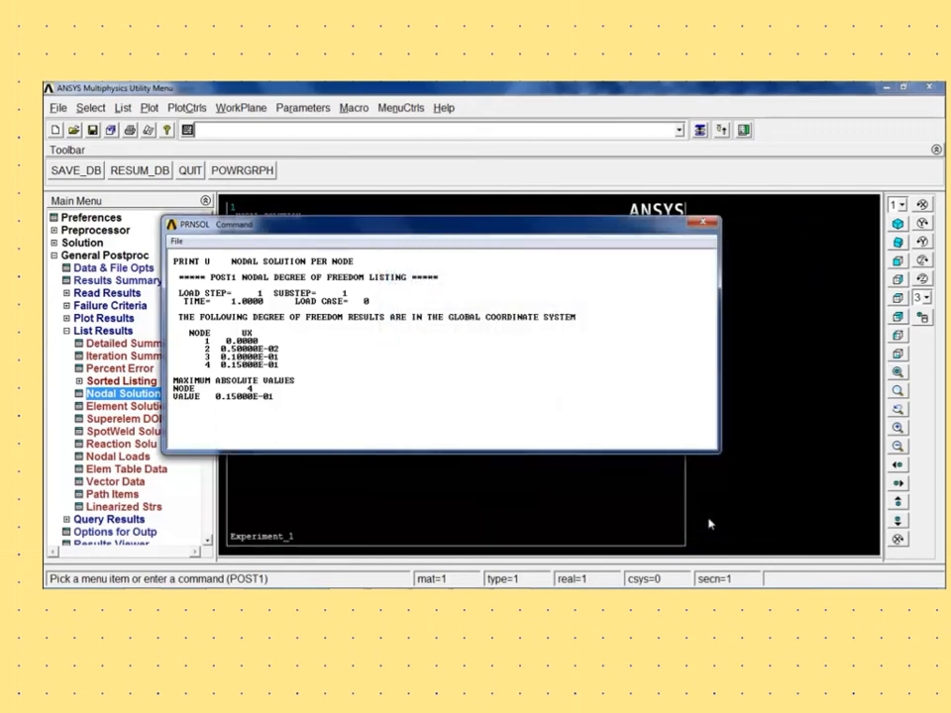